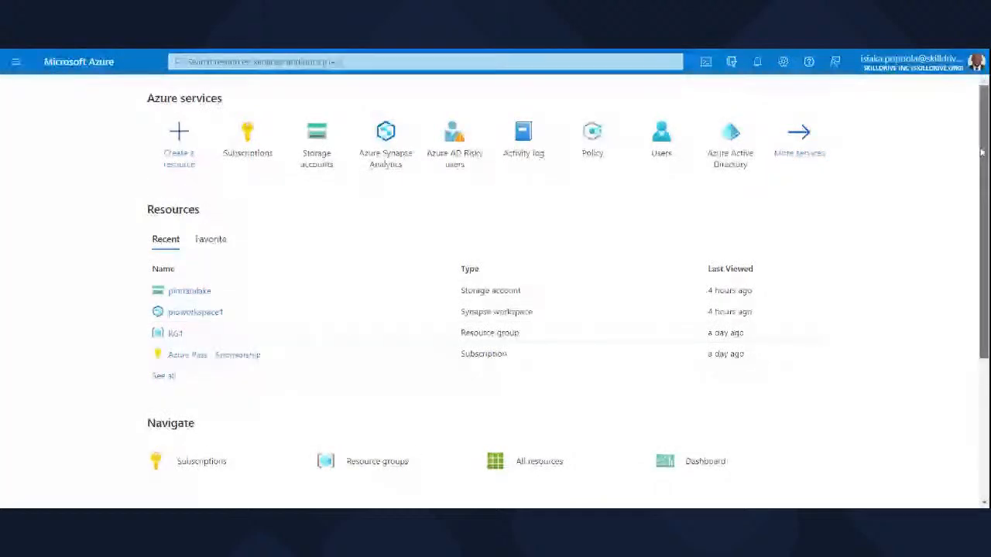
Search the portal for "synap" and open the Azure Synapse Analytics service.
{"action": "mouse_move", "coordinate": [982, 152]}
{"action": "left_mouse_down"}
{"action": "mouse_move", "coordinate": [985, 169]}
{"action": "mouse_move", "coordinate": [985, 140]}
{"action": "left_mouse_up"}
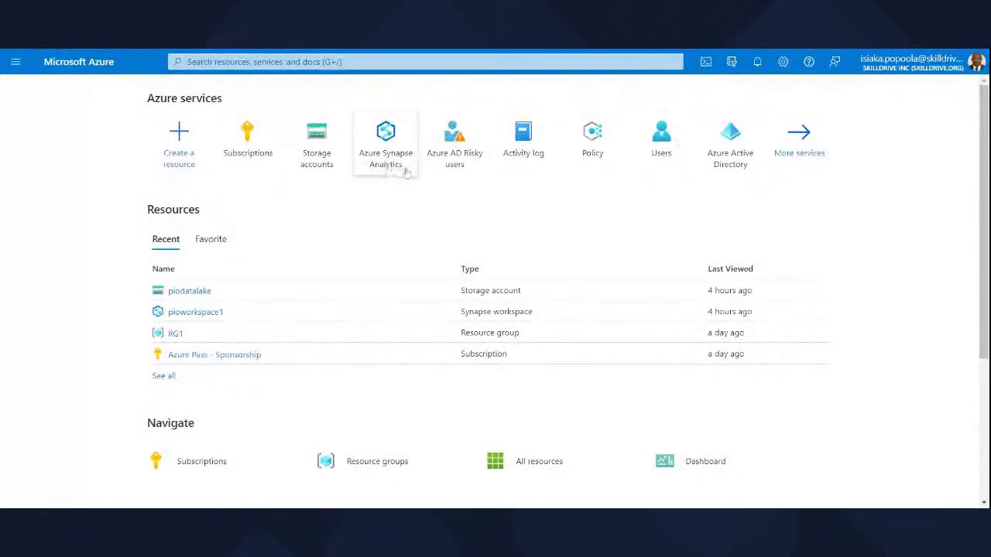
{"action": "mouse_move", "coordinate": [404, 171]}
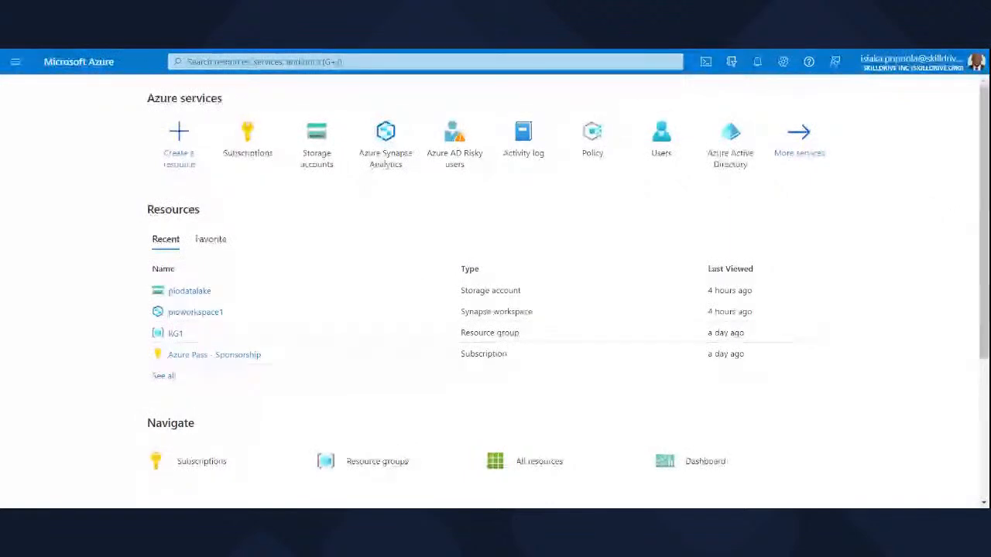
{"action": "left_click", "coordinate": [325, 62]}
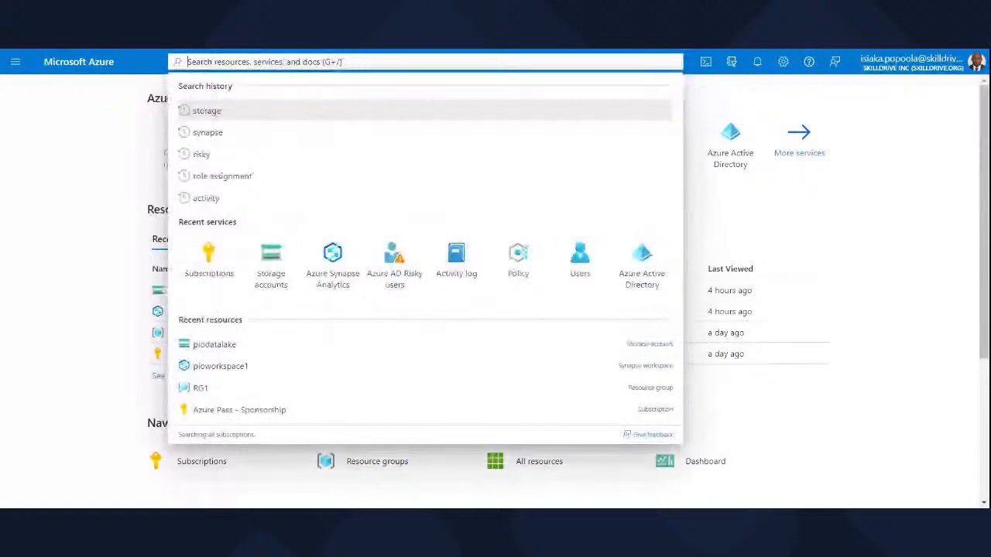
{"action": "type", "text": "sy"}
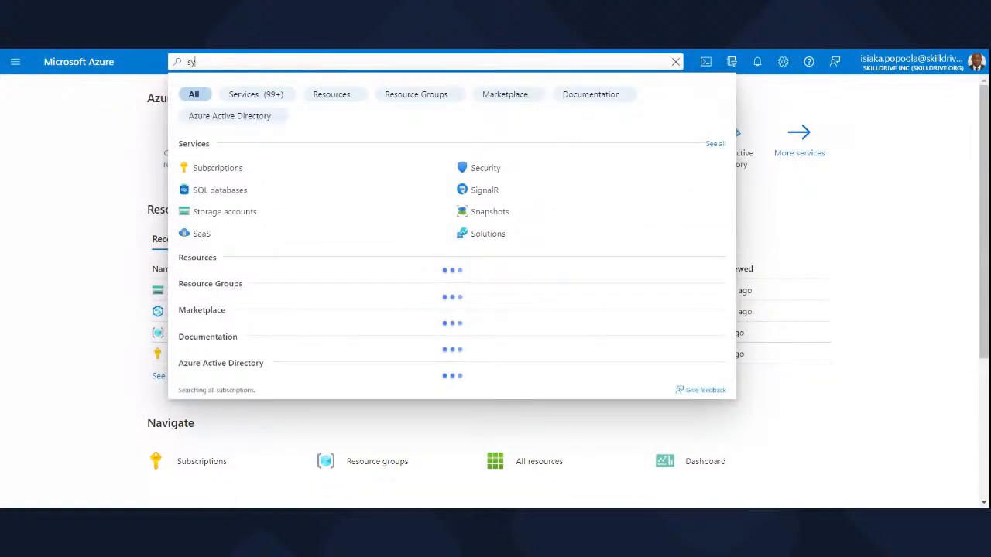
{"action": "type", "text": "nap"}
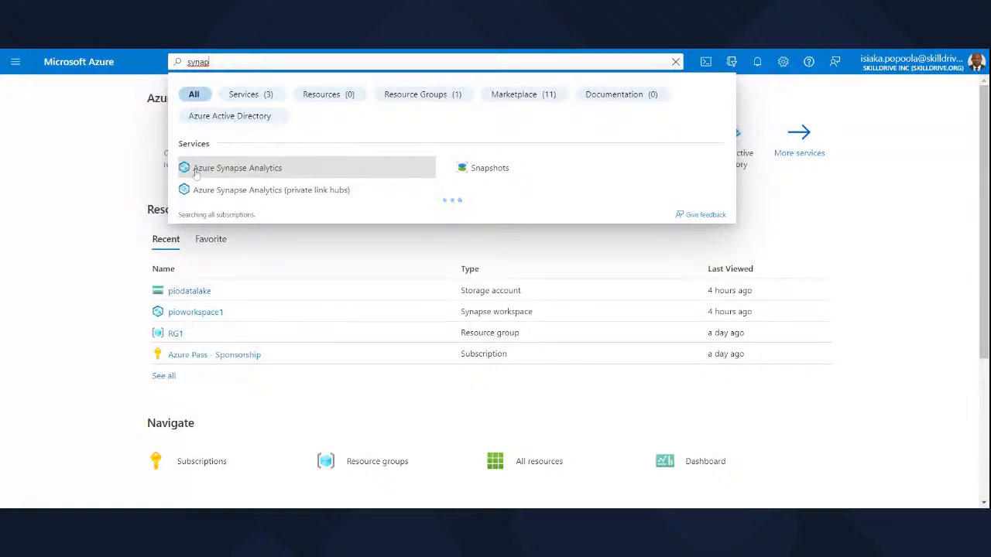
{"action": "left_click", "coordinate": [261, 172]}
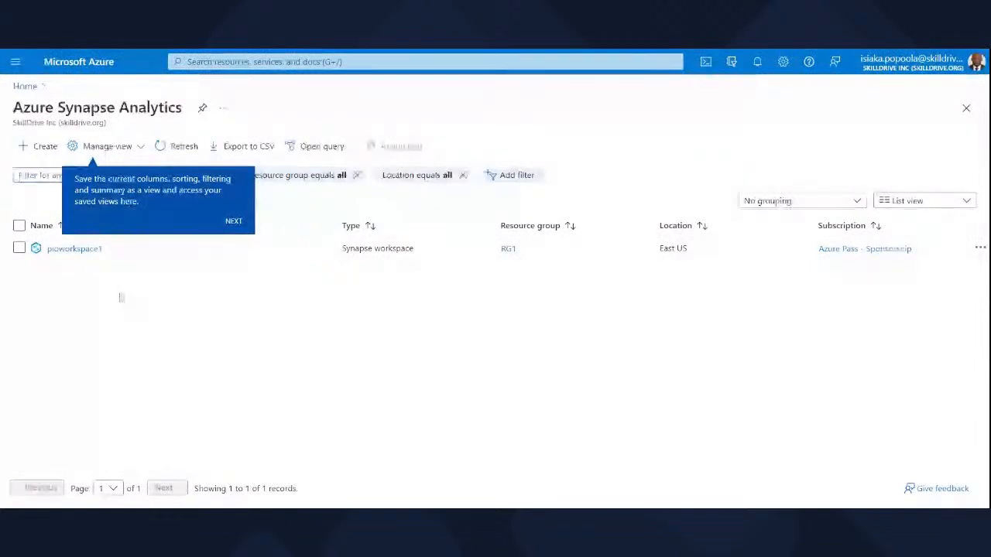
Dismiss the feature tips on the Azure Synapse Analytics page and start creating a Synapse workspace.
{"action": "left_click", "coordinate": [233, 223]}
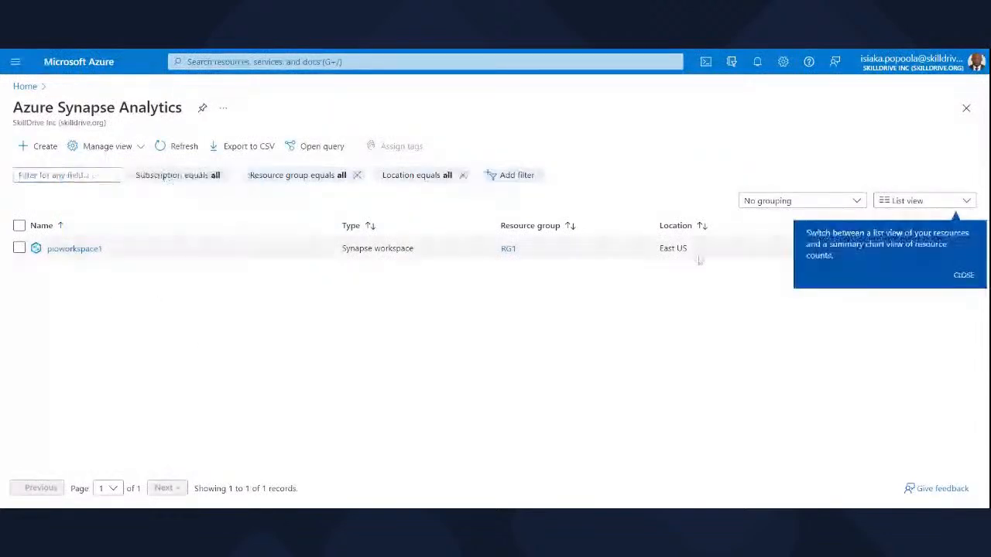
{"action": "left_click", "coordinate": [963, 276]}
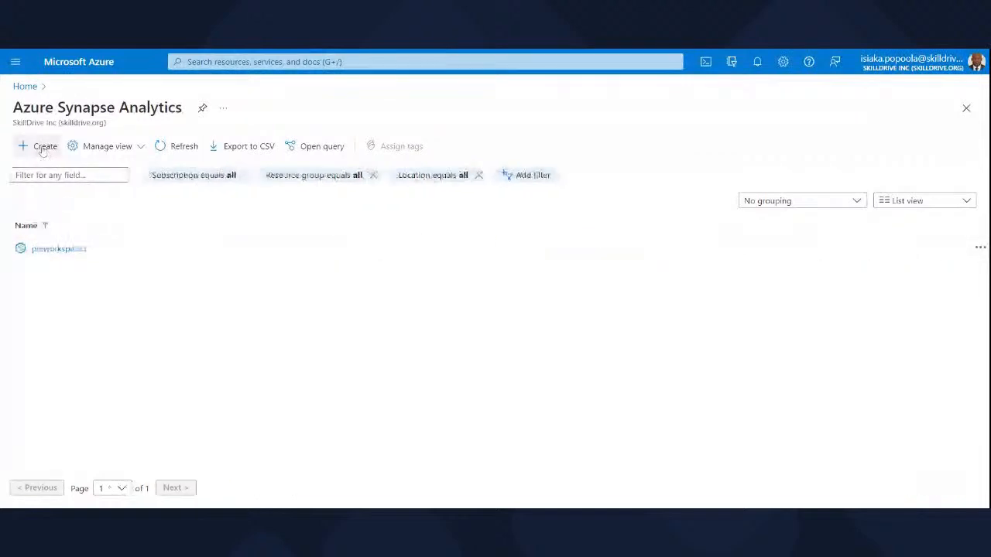
{"action": "left_click", "coordinate": [42, 152]}
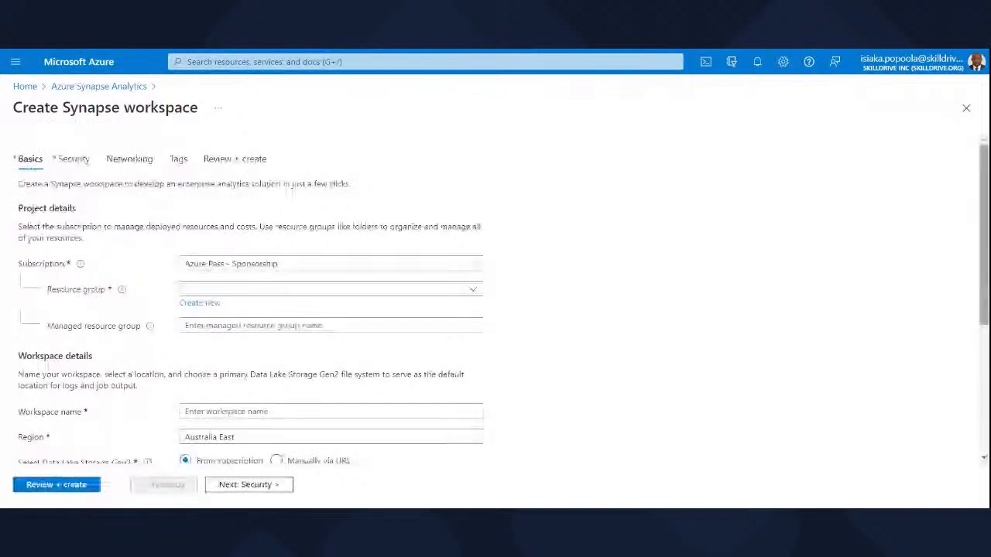
{"action": "scroll", "coordinate": [501, 274], "scroll_direction": "down", "scroll_amount": 1}
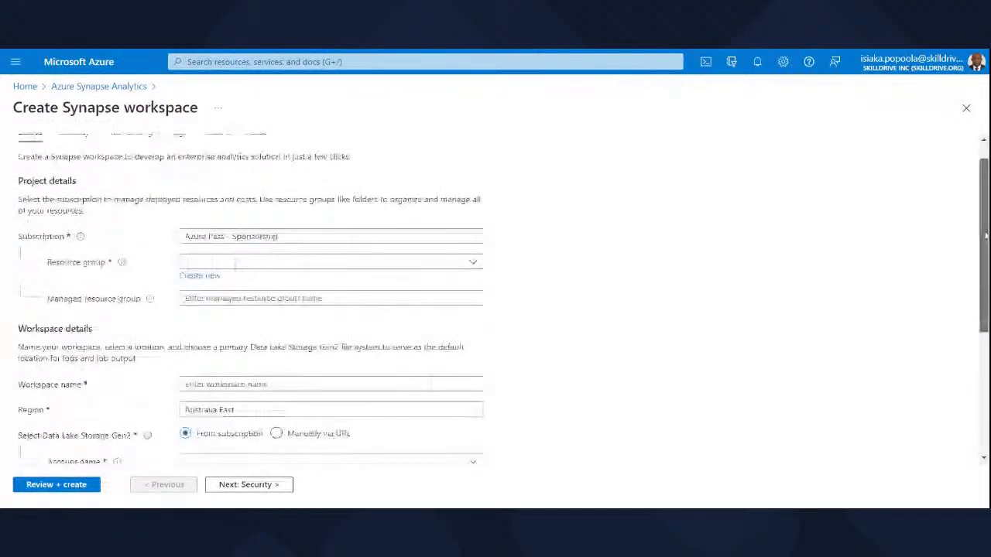
{"action": "left_click_drag", "start_coordinate": [985, 235], "coordinate": [985, 222]}
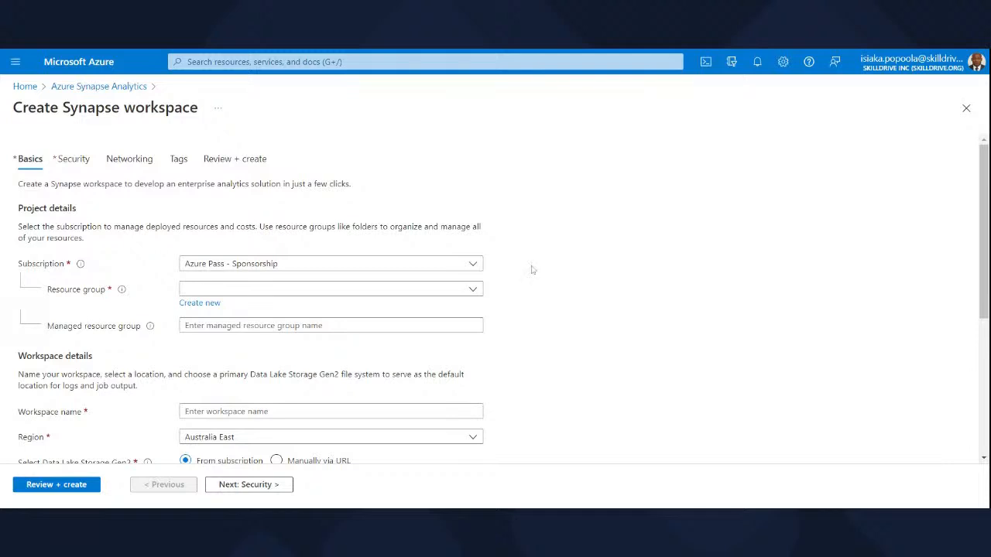
{"action": "left_click", "coordinate": [471, 268]}
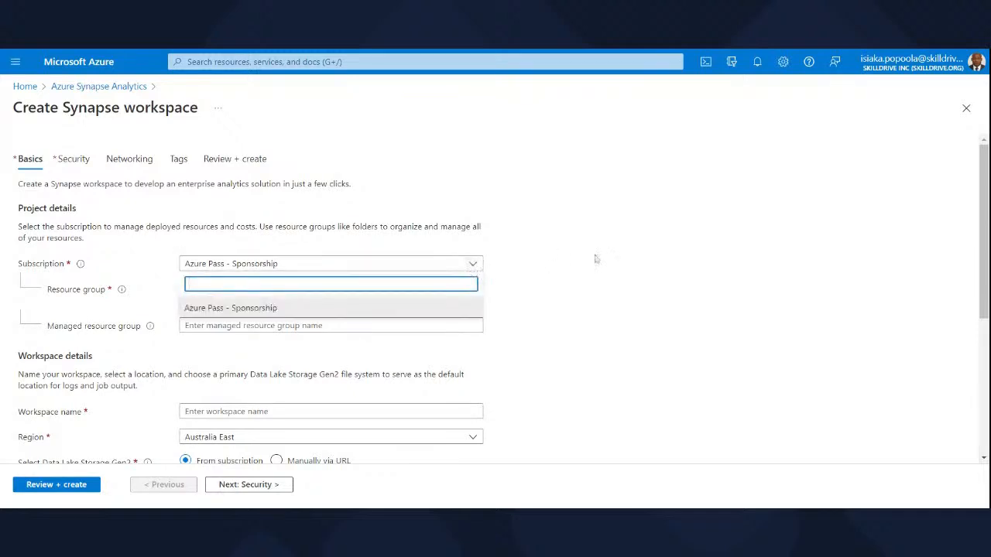
{"action": "left_click", "coordinate": [604, 272]}
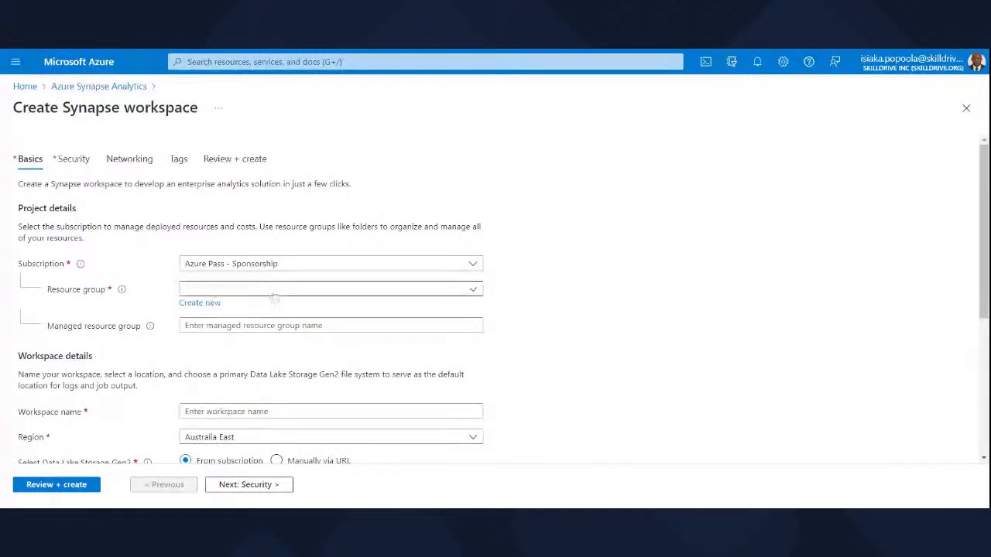
{"action": "left_click", "coordinate": [195, 303]}
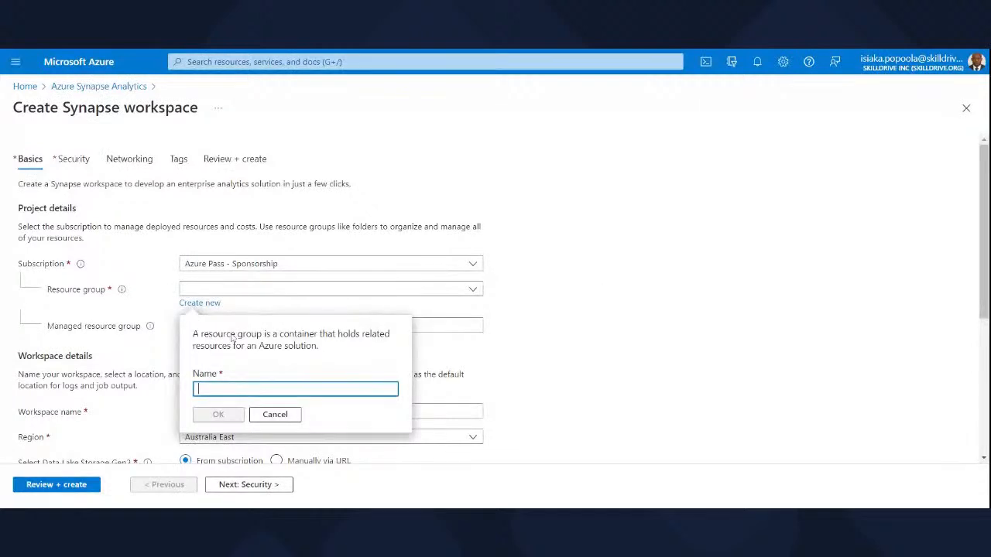
{"action": "left_click", "coordinate": [274, 414]}
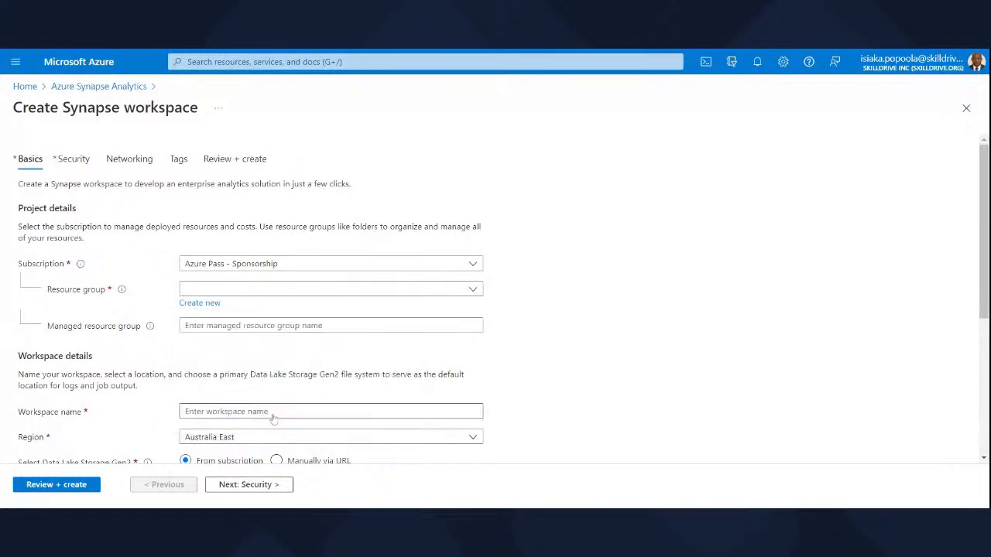
Select the existing RG1 as the resource group for the Synapse workspace.
{"action": "left_click", "coordinate": [472, 290]}
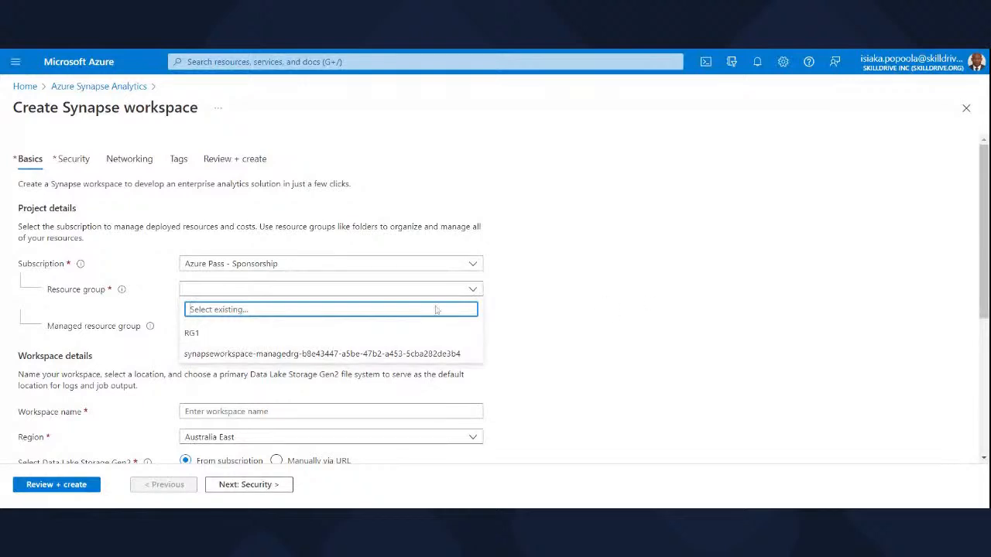
{"action": "left_click", "coordinate": [213, 338]}
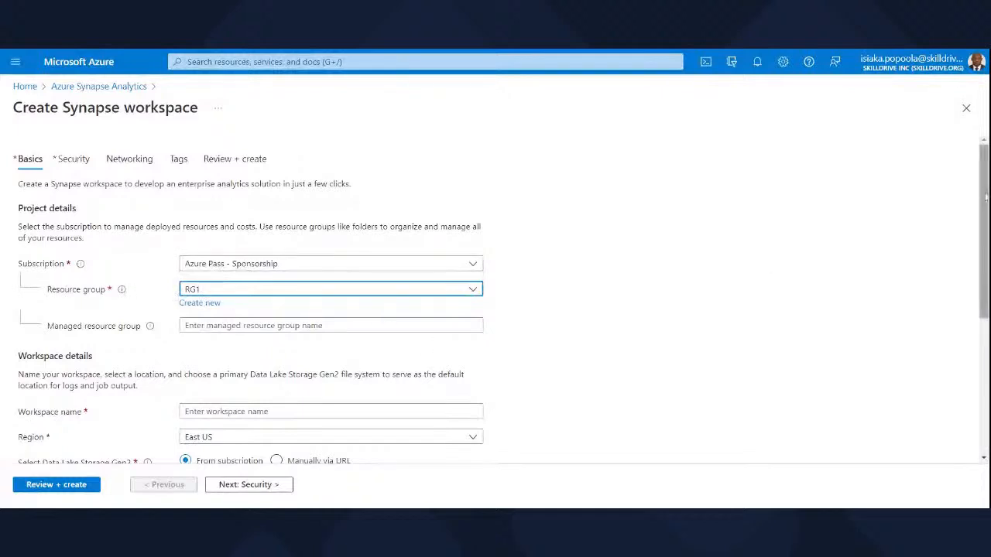
Name the workspace pioworkspace2 in the workspace details and check the name against the naming rules.
{"action": "scroll", "coordinate": [986, 203], "scroll_direction": "down", "scroll_amount": 1}
{"action": "left_click_drag", "start_coordinate": [986, 203], "coordinate": [986, 213]}
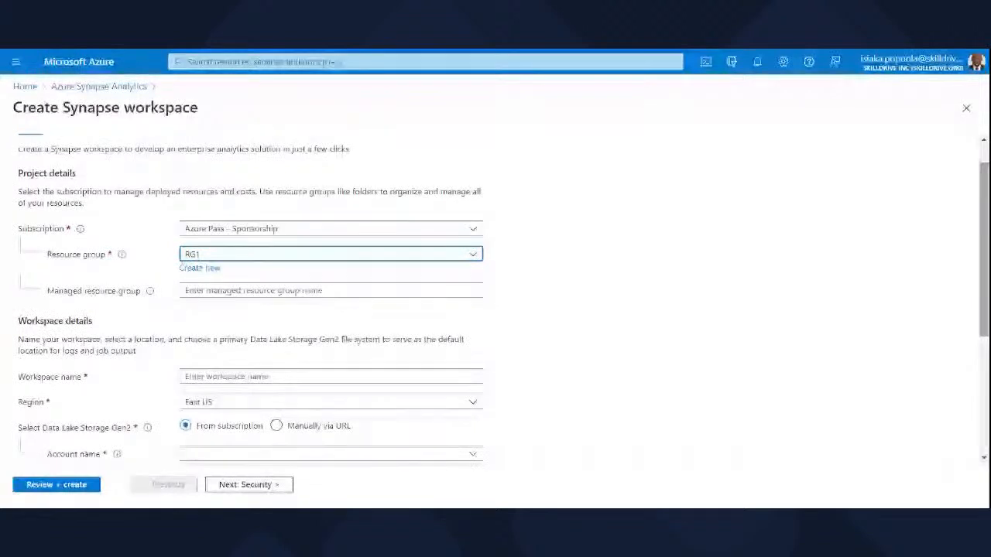
{"action": "left_click_drag", "start_coordinate": [984, 217], "coordinate": [986, 250]}
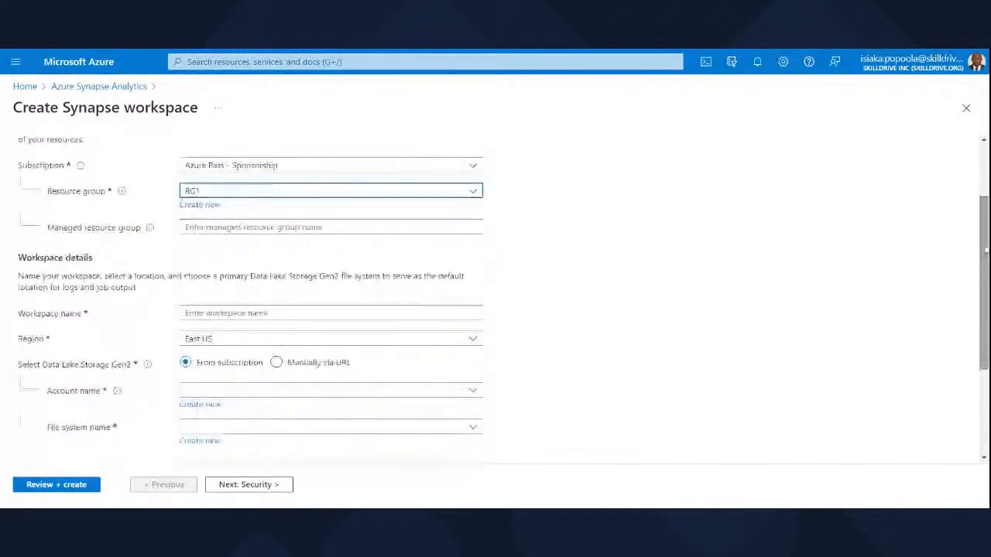
{"action": "mouse_move", "coordinate": [986, 250]}
{"action": "left_mouse_down"}
{"action": "mouse_move", "coordinate": [986, 231]}
{"action": "mouse_move", "coordinate": [985, 268]}
{"action": "left_mouse_up"}
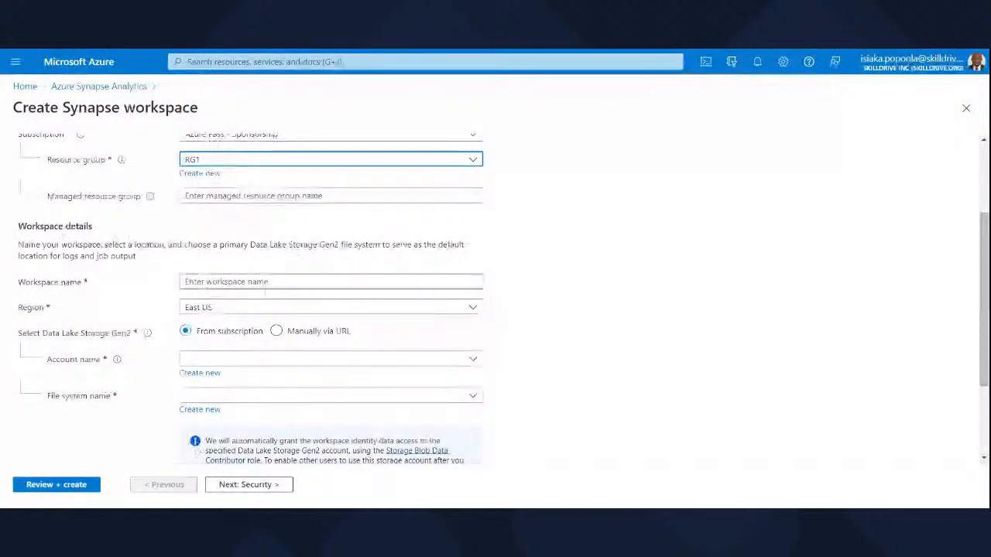
{"action": "left_click", "coordinate": [265, 285]}
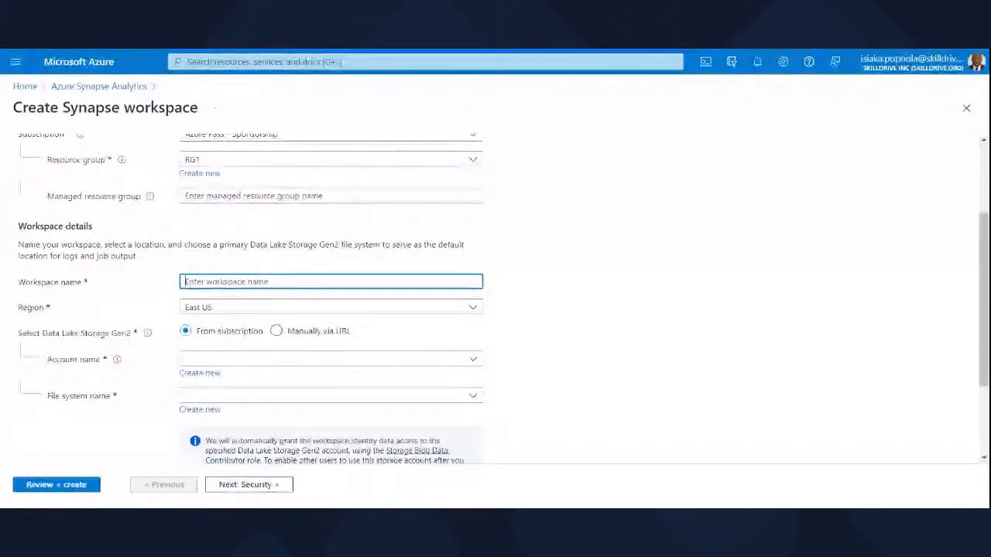
{"action": "type", "text": "p"}
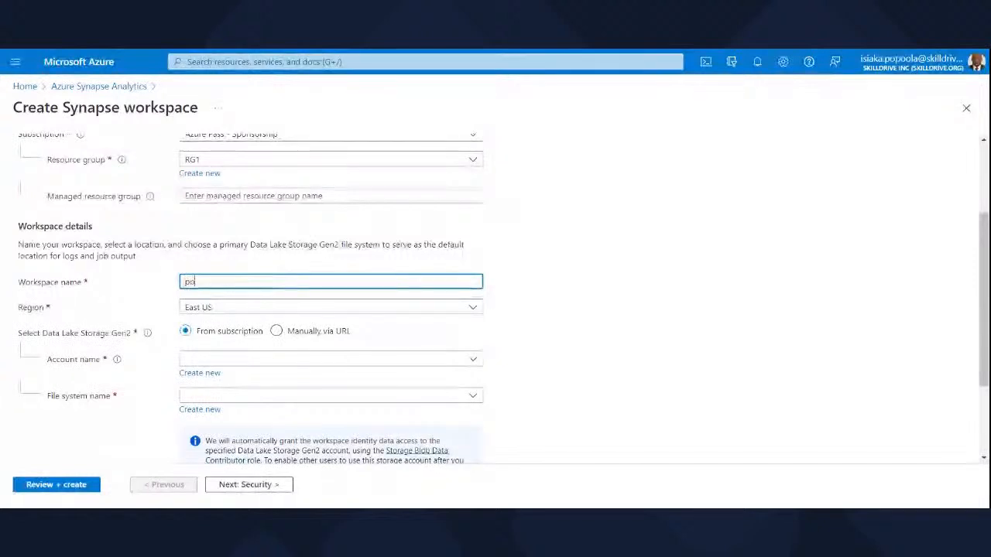
{"action": "type", "text": "iowo"}
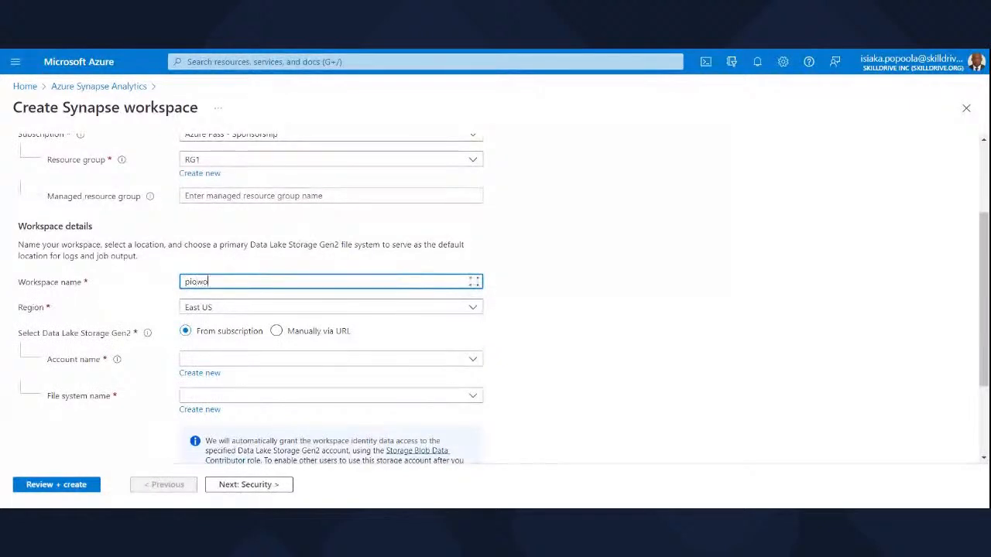
{"action": "type", "text": "rkspace2"}
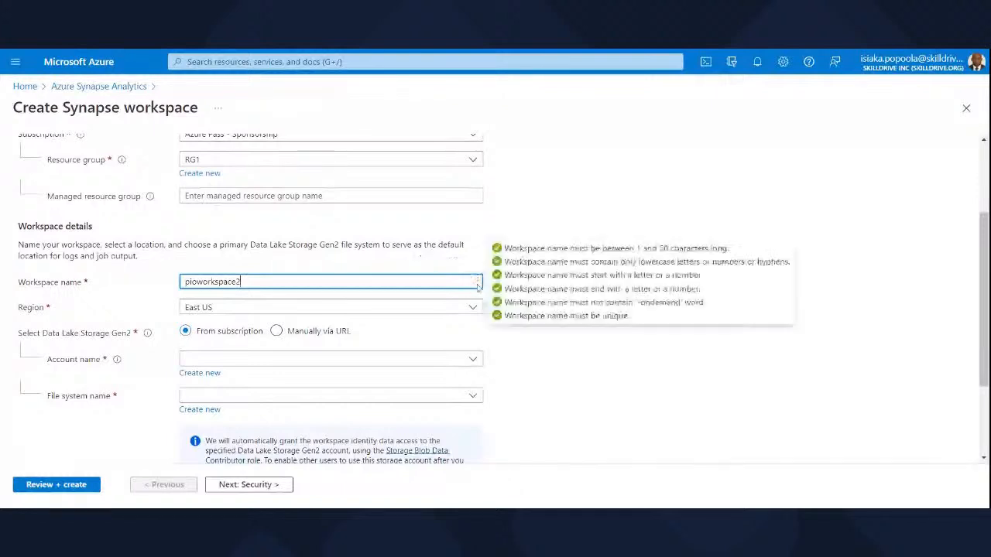
{"action": "mouse_move", "coordinate": [477, 285]}
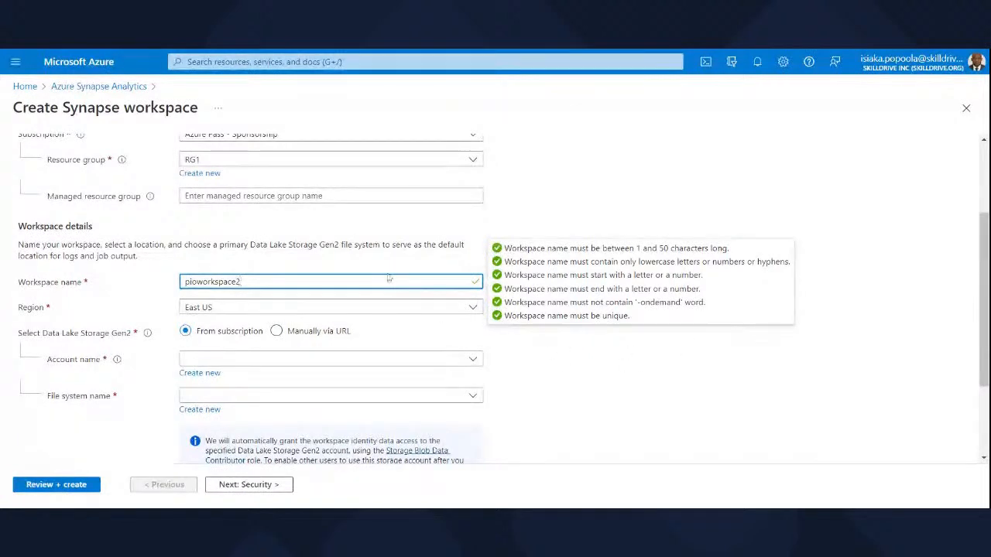
{"action": "left_click", "coordinate": [821, 379]}
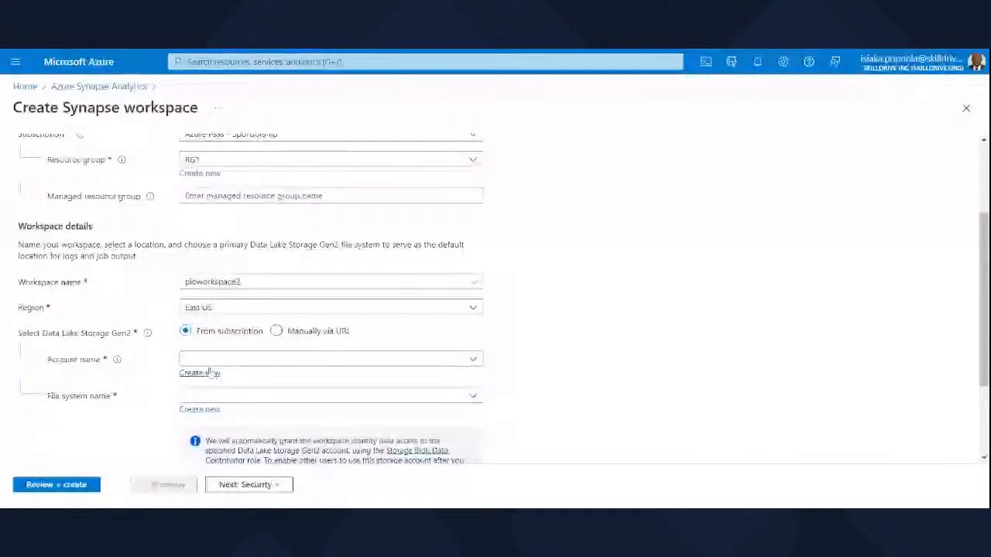
Try to create a Data Lake Storage Gen2 account named datalake1 for the workspace.
{"action": "left_click", "coordinate": [209, 372]}
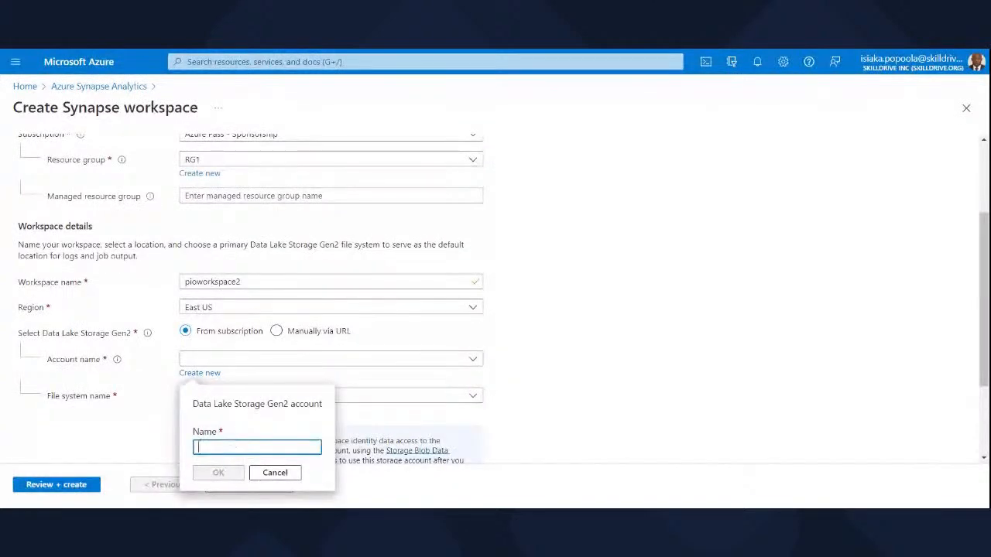
{"action": "type", "text": "datalake1"}
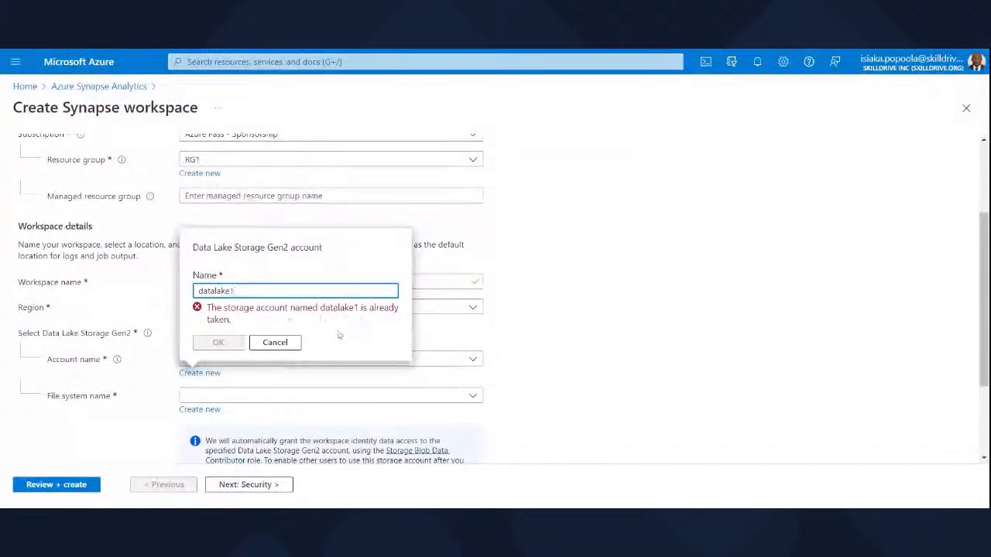
{"action": "left_click", "coordinate": [275, 345]}
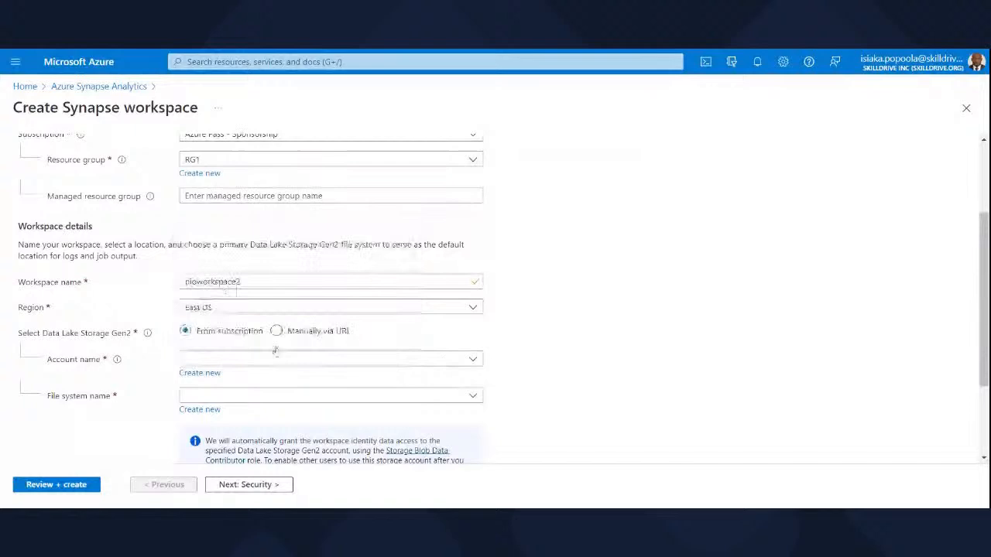
Create a Data Lake Storage Gen2 account named piodatalake2 for the workspace.
{"action": "left_click", "coordinate": [208, 374]}
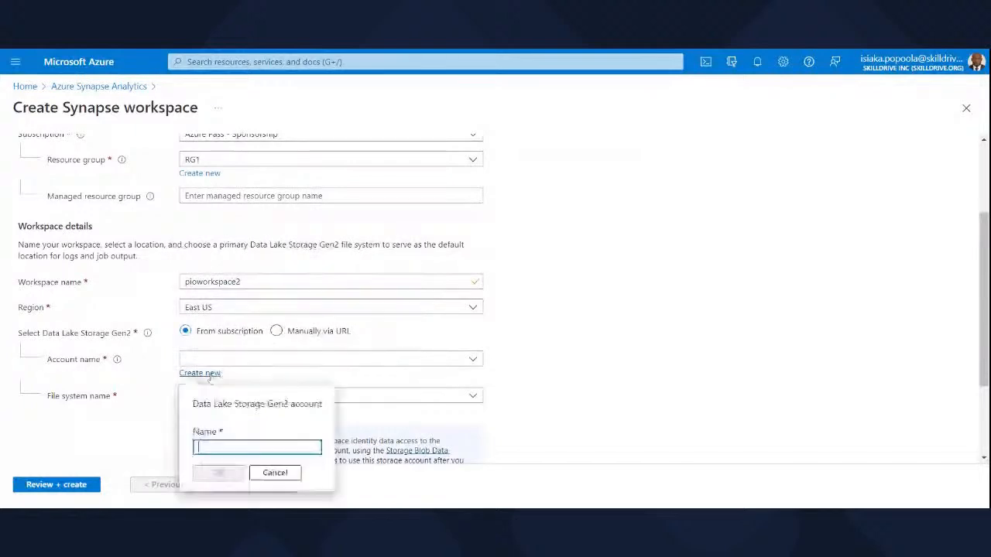
{"action": "type", "text": "pio"}
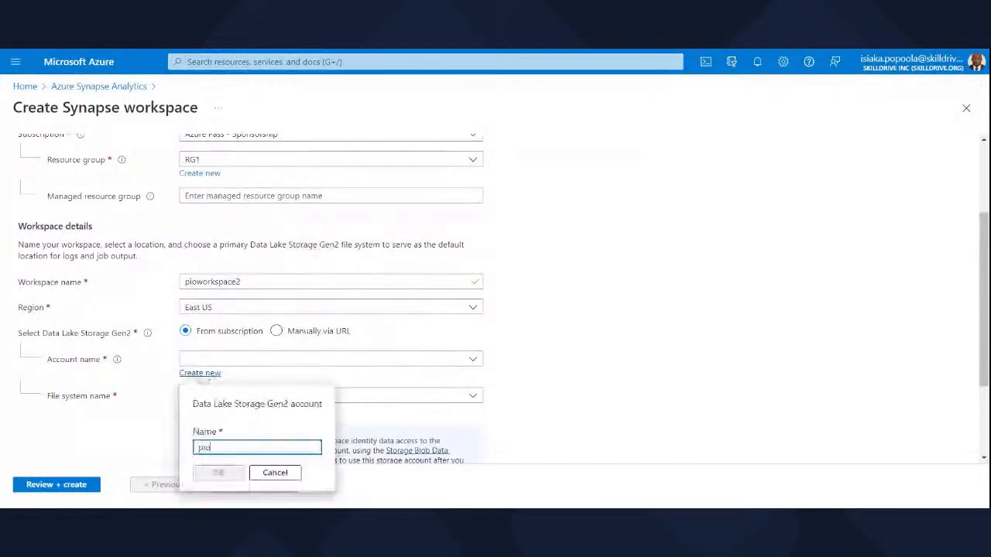
{"action": "type", "text": "da"}
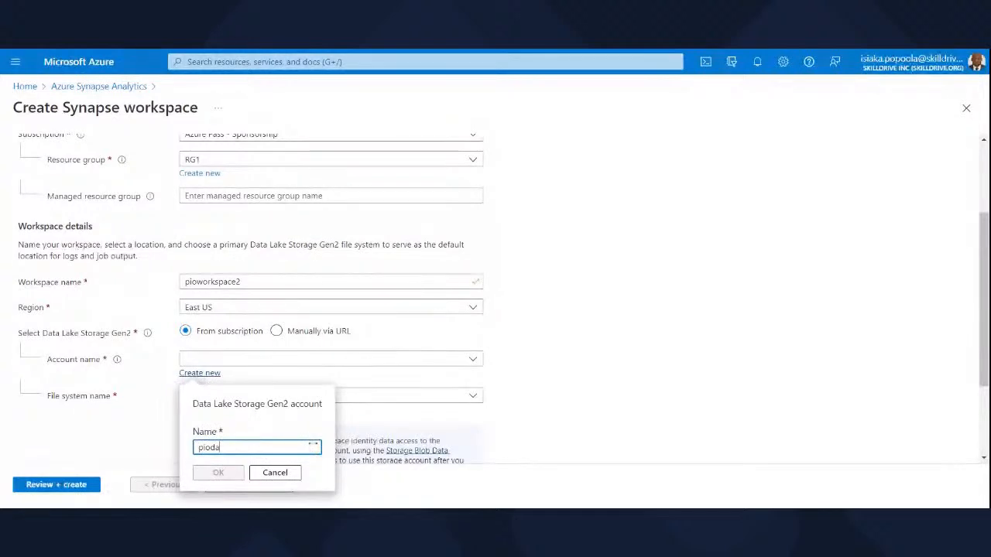
{"action": "type", "text": "talake"}
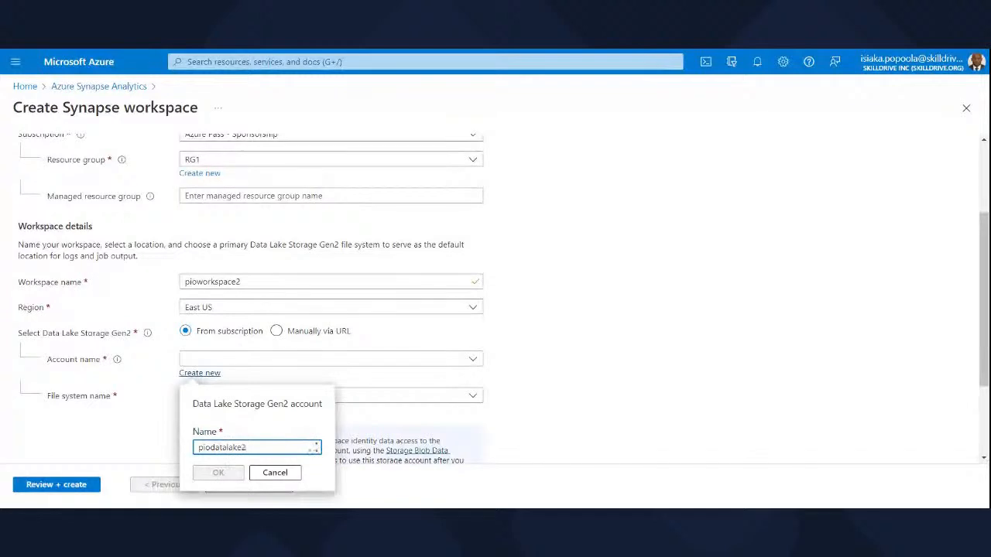
{"action": "type", "text": "2"}
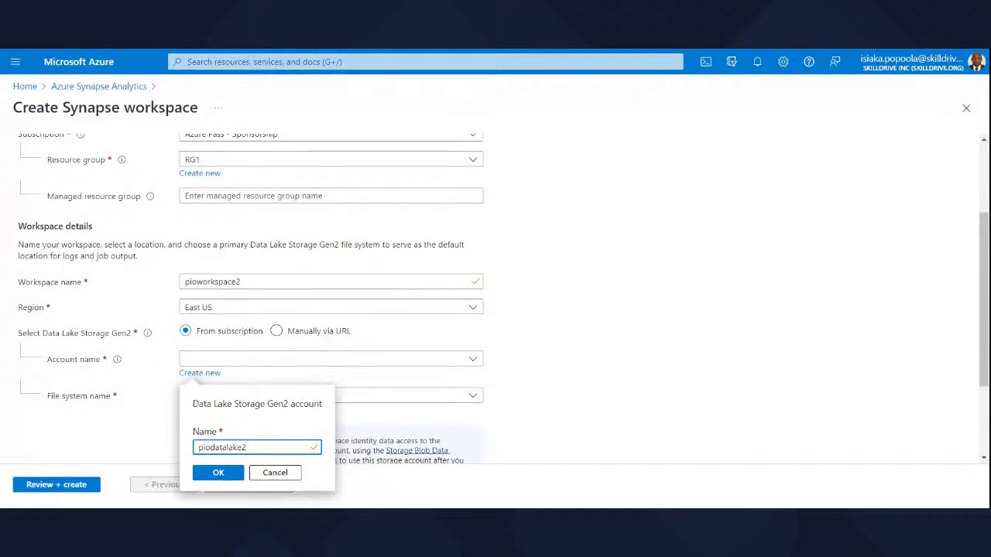
{"action": "left_click", "coordinate": [220, 475]}
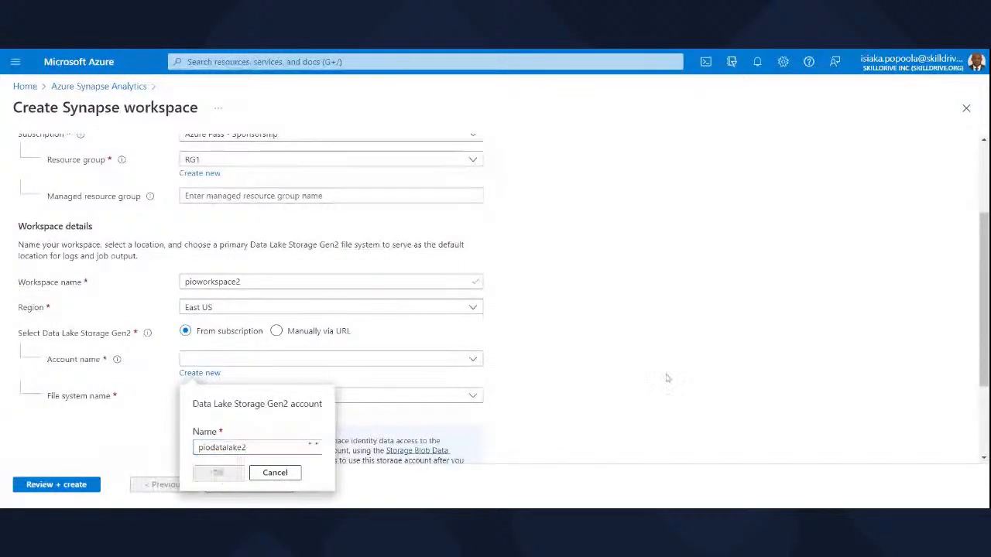
Create a new Data Lake Storage Gen2 file system named synapsedemo for the workspace.
{"action": "left_click_drag", "start_coordinate": [983, 286], "coordinate": [984, 309]}
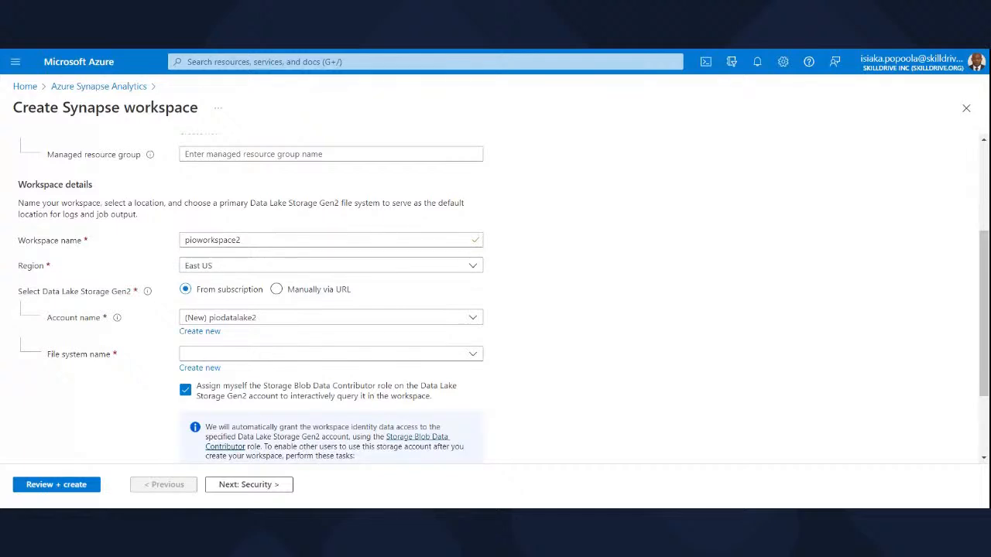
{"action": "left_click", "coordinate": [197, 371]}
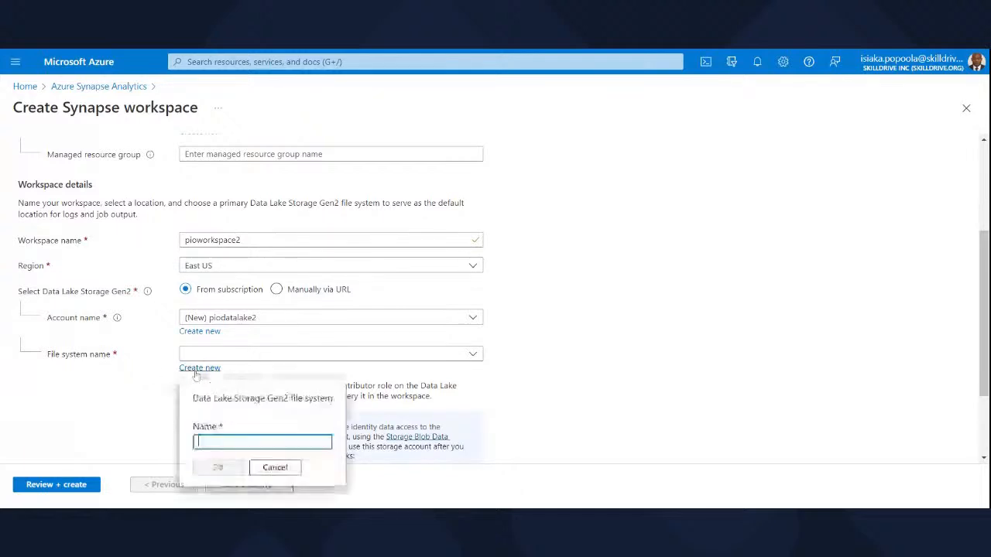
{"action": "type", "text": "de"}
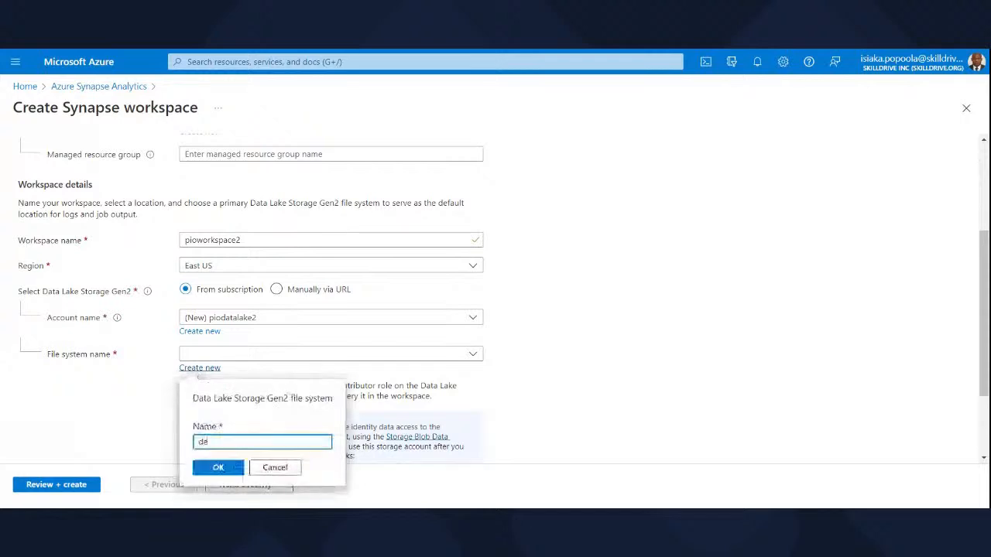
{"action": "type", "text": "mo"}
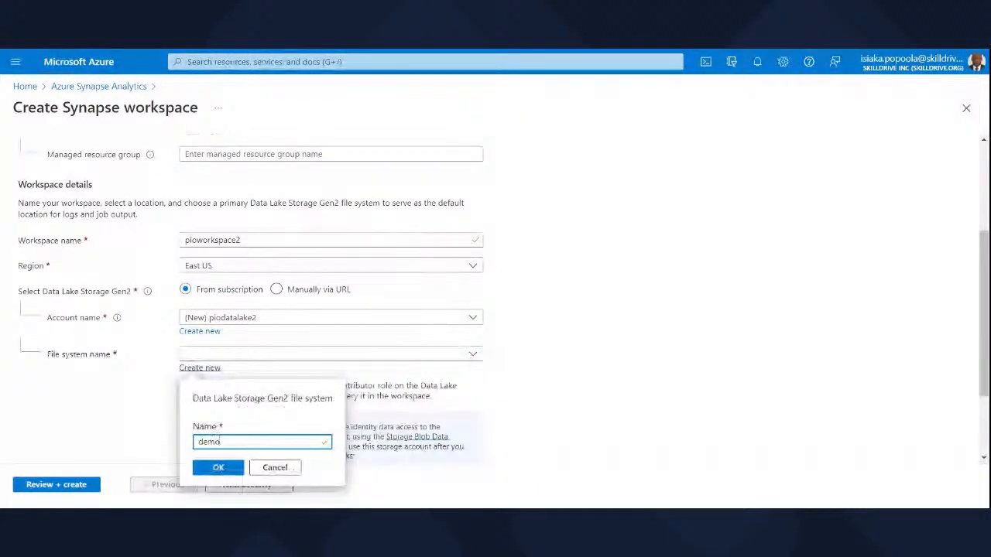
{"action": "key", "text": "Left"}
{"action": "key", "text": "Left"}
{"action": "key", "text": "Left"}
{"action": "key", "text": "Left"}
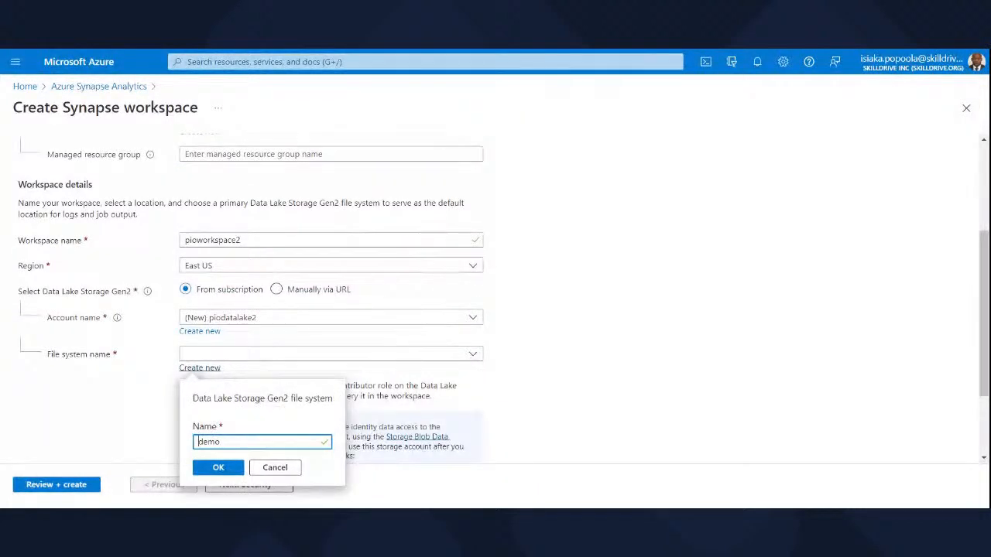
{"action": "type", "text": "synapse"}
{"action": "left_click", "coordinate": [218, 467]}
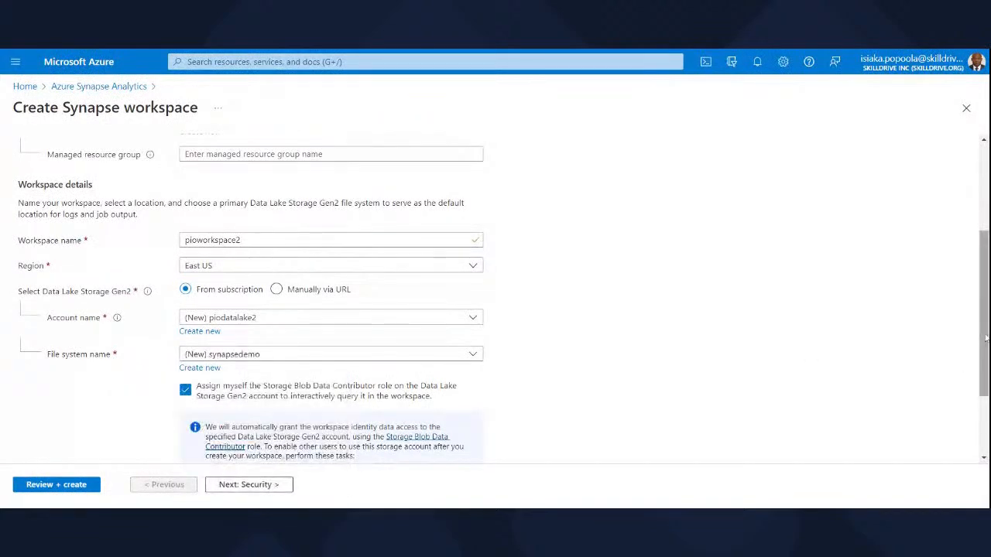
Look through the security, networking and tag settings of the new Synapse workspace.
{"action": "left_click_drag", "start_coordinate": [984, 337], "coordinate": [983, 277]}
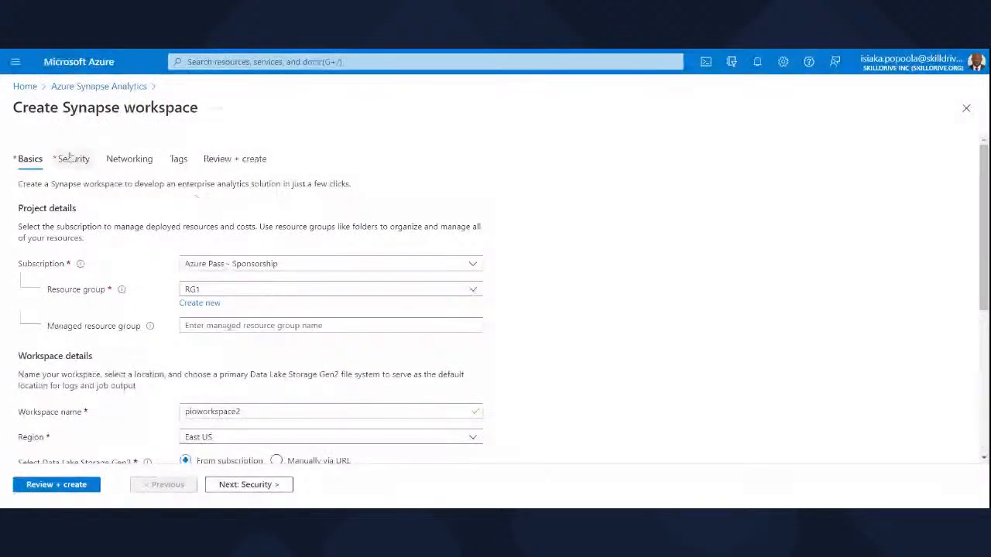
{"action": "left_click", "coordinate": [71, 159]}
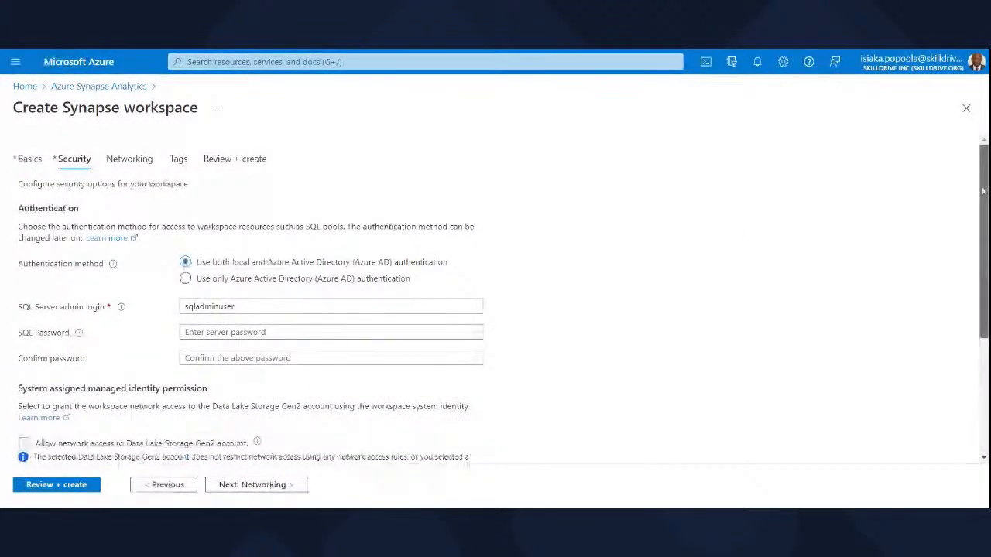
{"action": "mouse_move", "coordinate": [983, 191]}
{"action": "left_mouse_down"}
{"action": "mouse_move", "coordinate": [984, 305]}
{"action": "mouse_move", "coordinate": [984, 189]}
{"action": "left_mouse_up"}
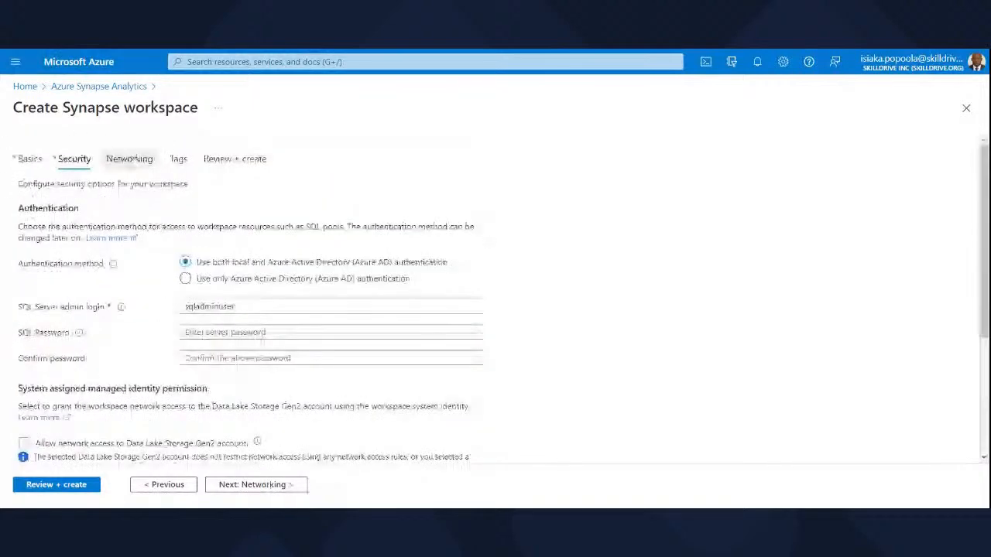
{"action": "left_click", "coordinate": [132, 159]}
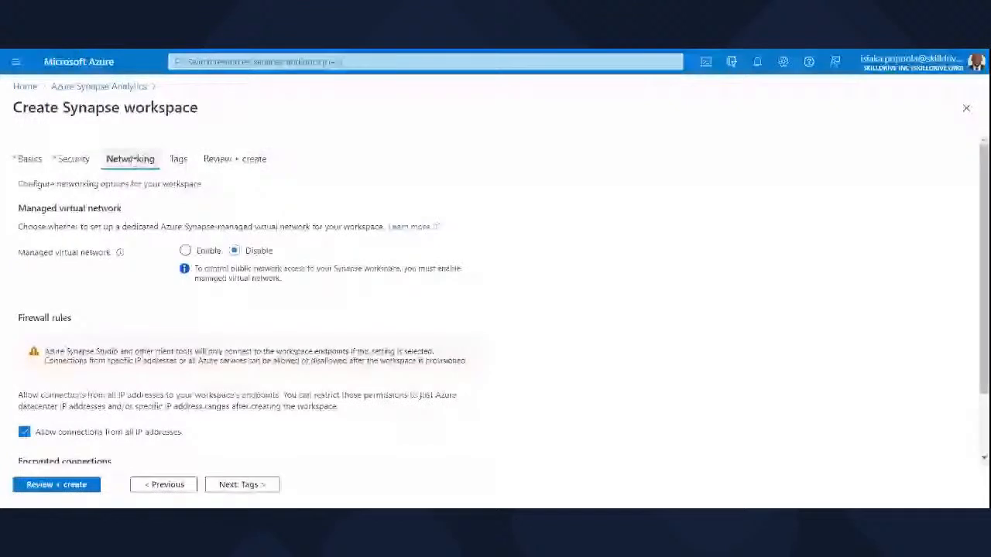
{"action": "left_click", "coordinate": [179, 160]}
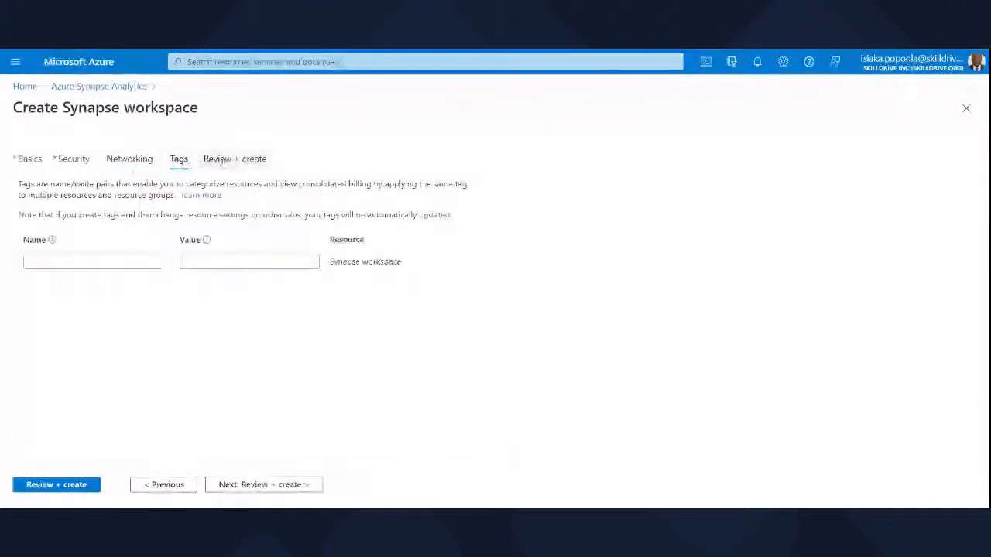
Validate and review the summary of the pioworkspace2 configuration, and close the creation form.
{"action": "left_click", "coordinate": [228, 160]}
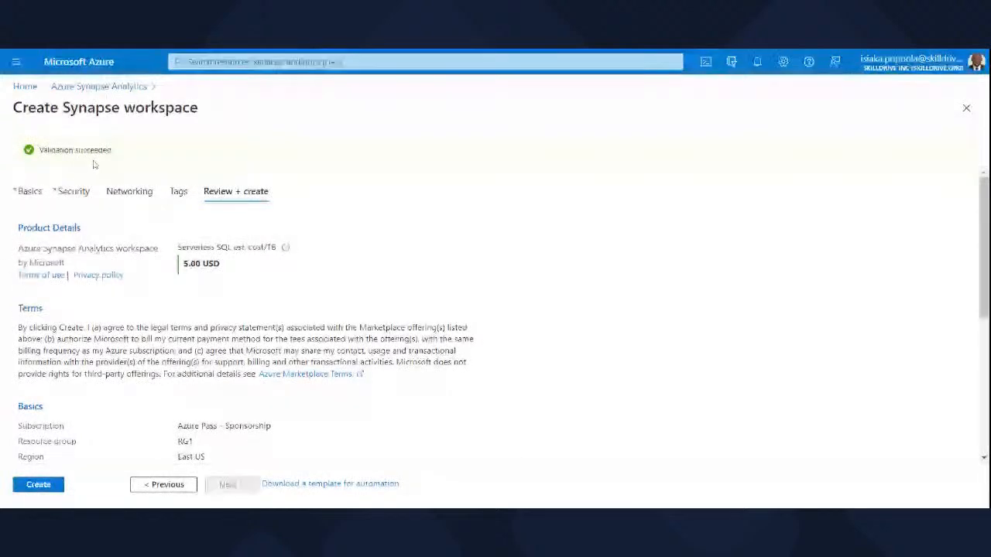
{"action": "scroll", "coordinate": [977, 238], "scroll_direction": "down", "scroll_amount": 1}
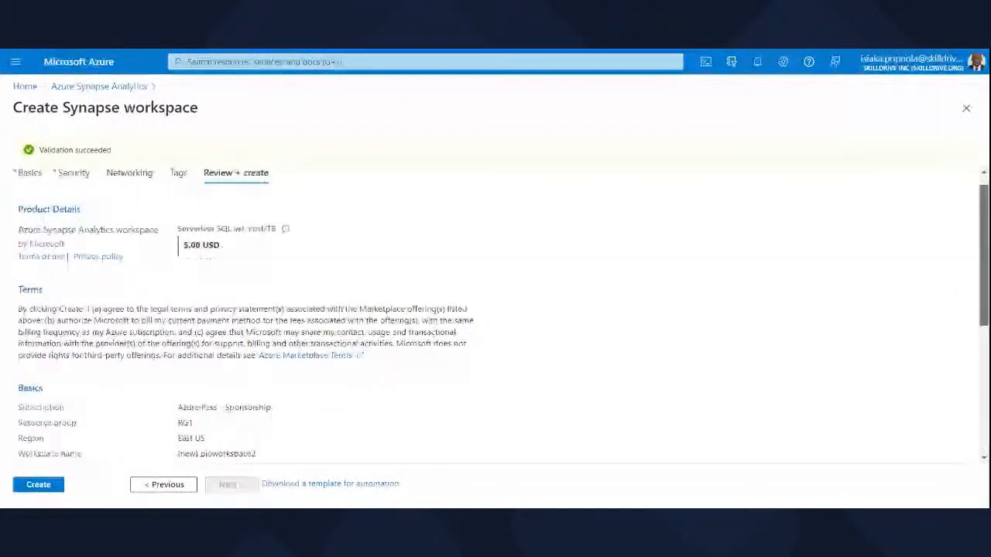
{"action": "scroll", "coordinate": [496, 318], "scroll_direction": "down", "scroll_amount": 3}
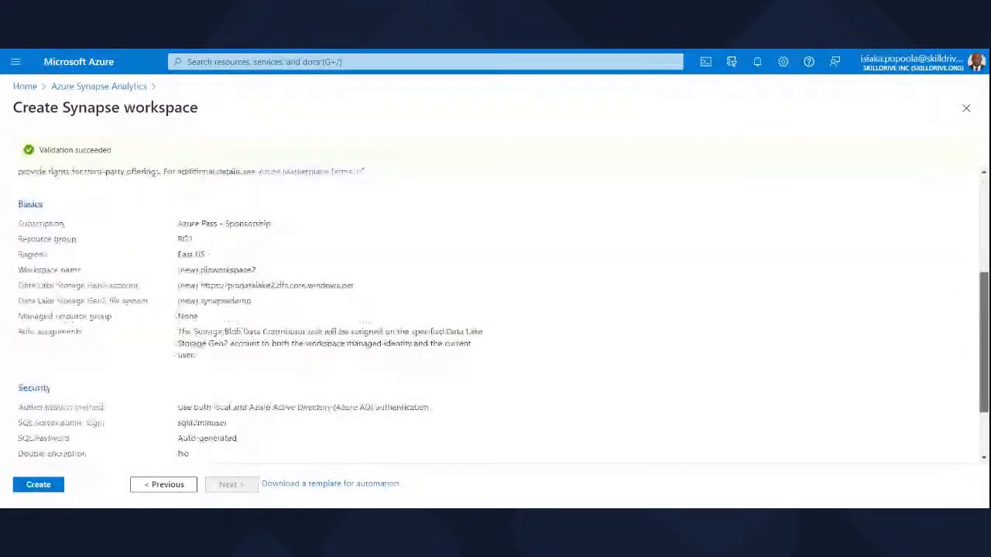
{"action": "scroll", "coordinate": [985, 391], "scroll_direction": "down", "scroll_amount": 2}
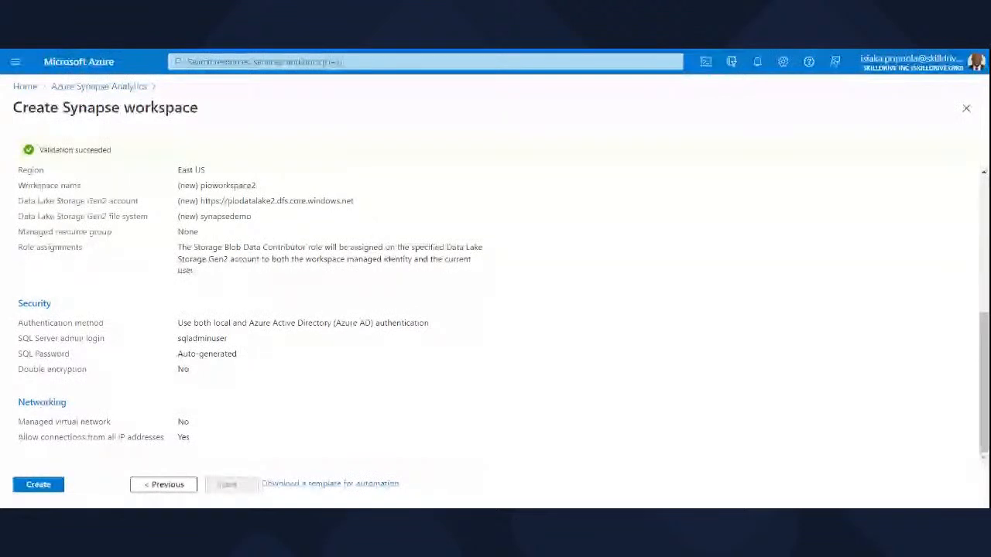
{"action": "left_click", "coordinate": [46, 488]}
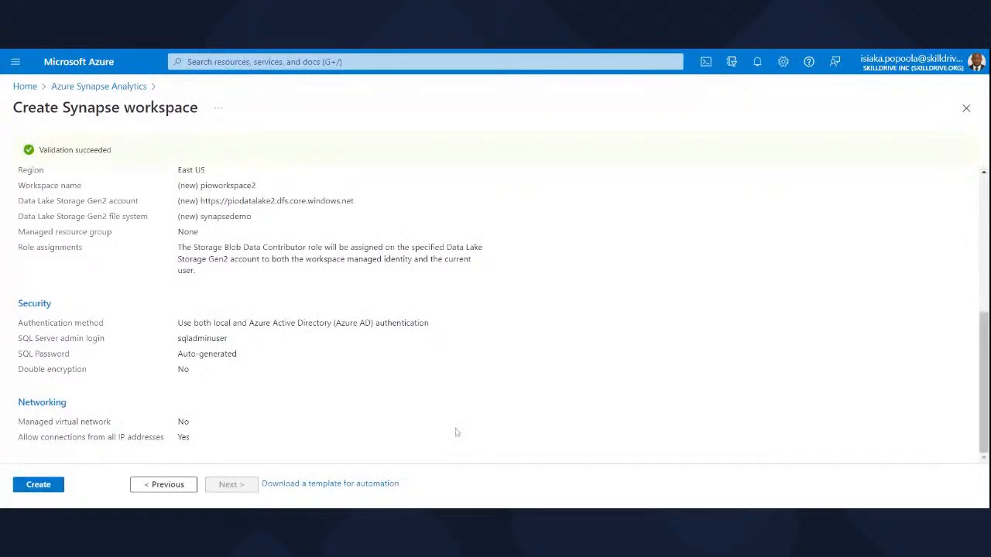
{"action": "left_click", "coordinate": [966, 109]}
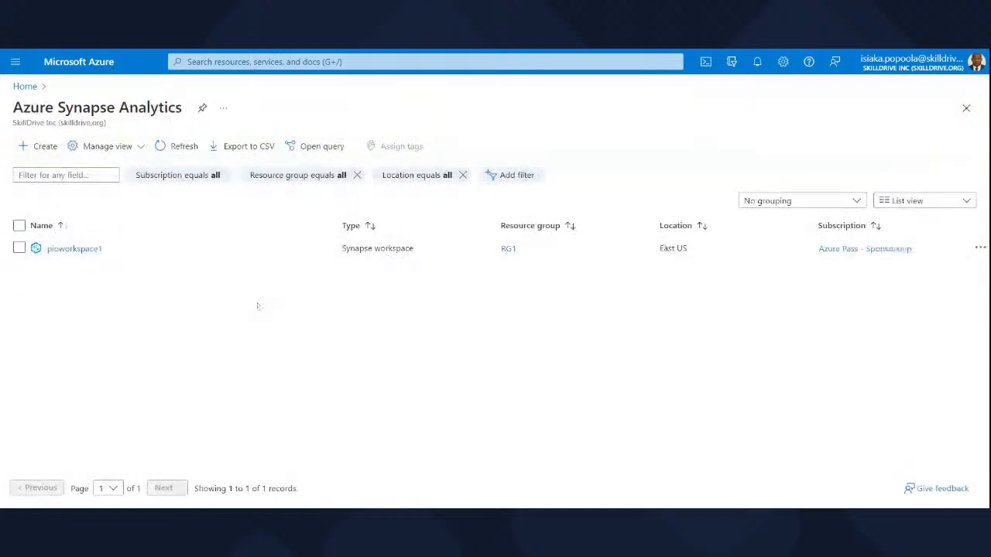
Open the existing pioworkspace1 Synapse workspace and look over its overview details with the workspace list collapsed.
{"action": "left_click", "coordinate": [75, 251]}
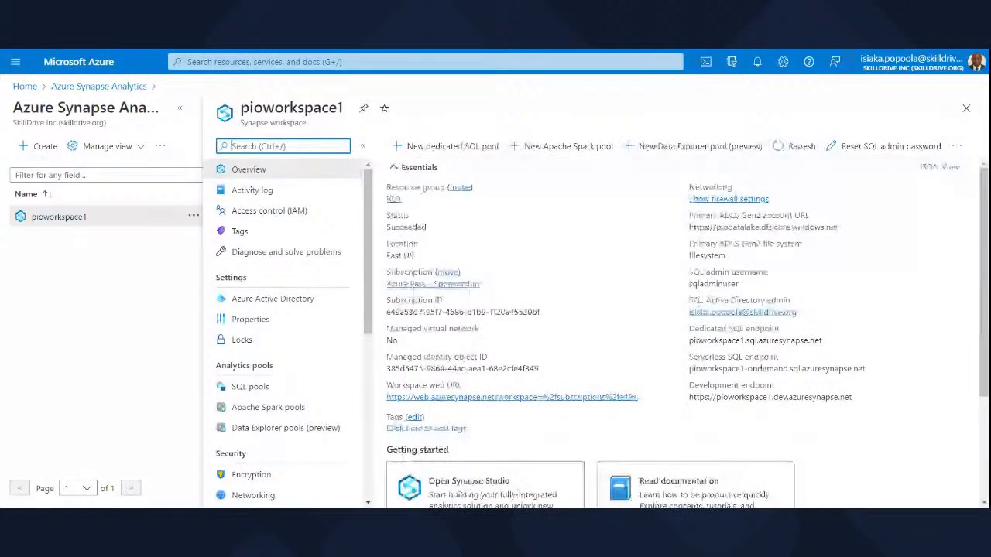
{"action": "left_click", "coordinate": [182, 110]}
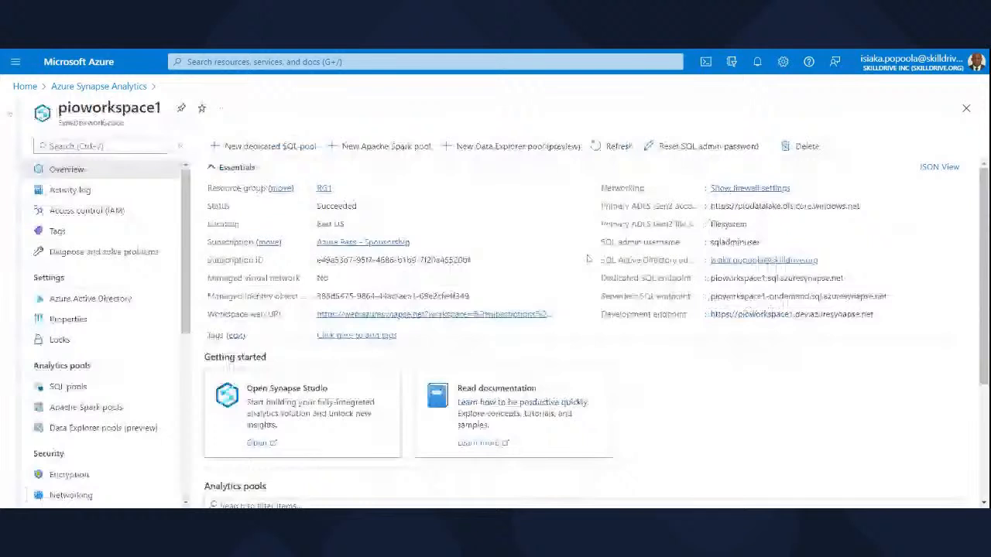
{"action": "left_click_drag", "start_coordinate": [983, 209], "coordinate": [984, 223]}
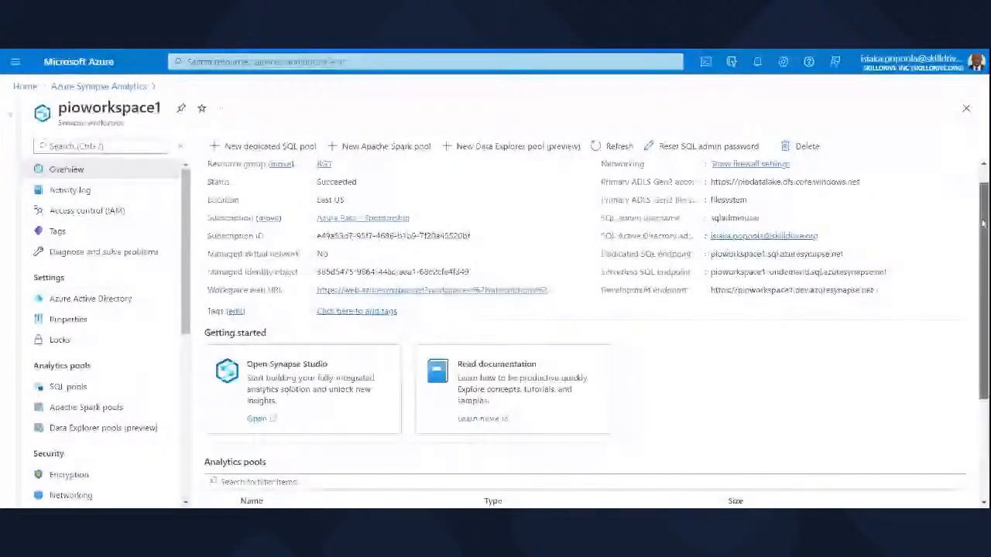
{"action": "left_click_drag", "start_coordinate": [984, 224], "coordinate": [983, 243]}
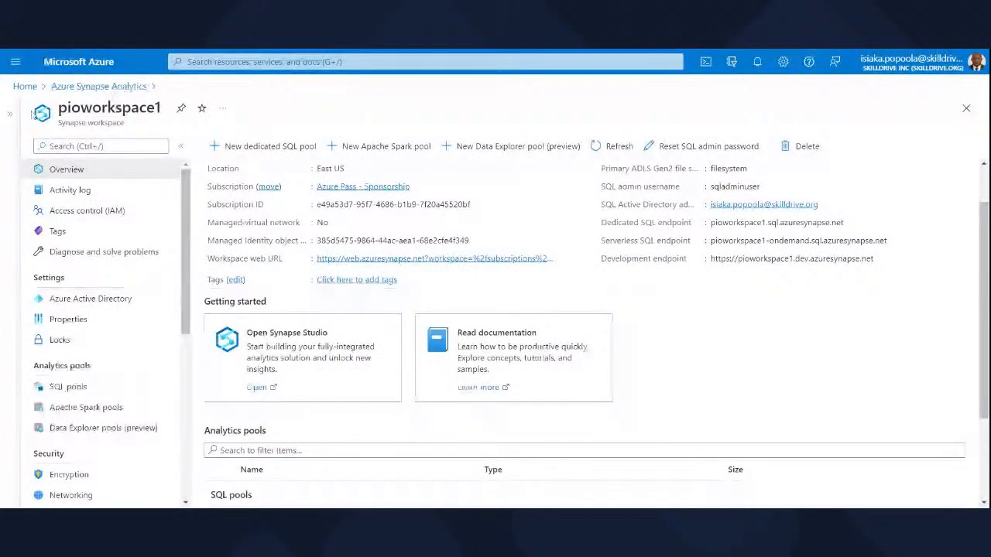
{"action": "left_click", "coordinate": [9, 114]}
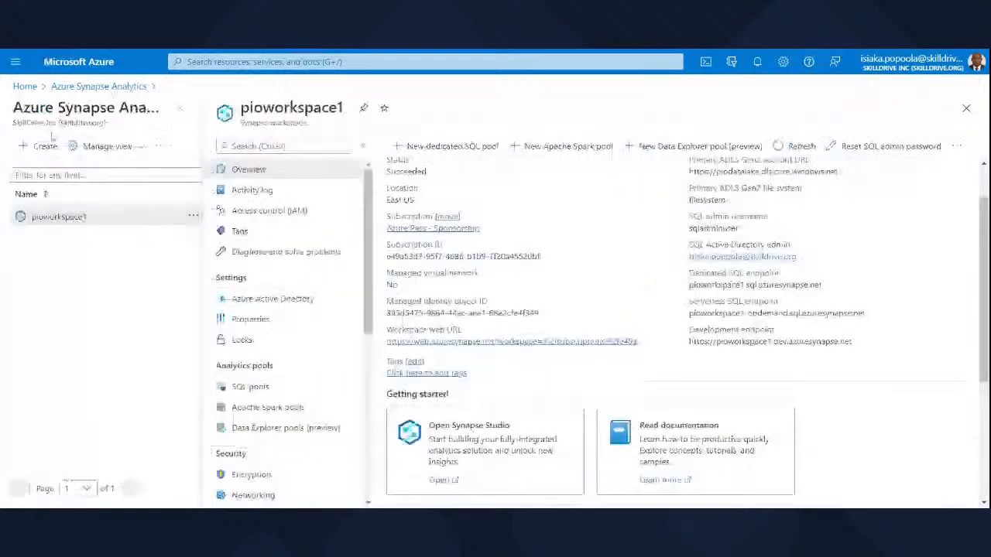
{"action": "left_click", "coordinate": [181, 110]}
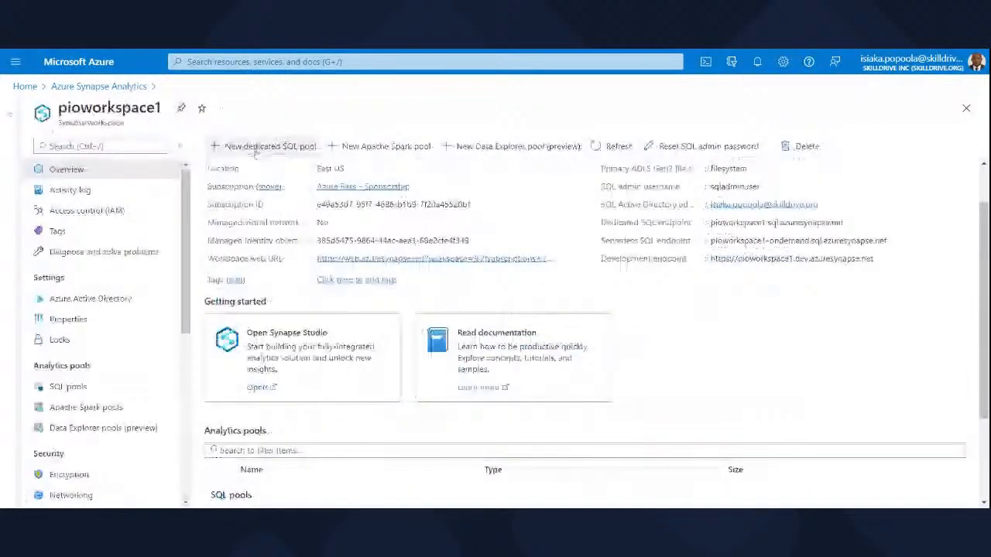
Open Synapse Studio for the pioworkspace1 workspace.
{"action": "left_click", "coordinate": [258, 389]}
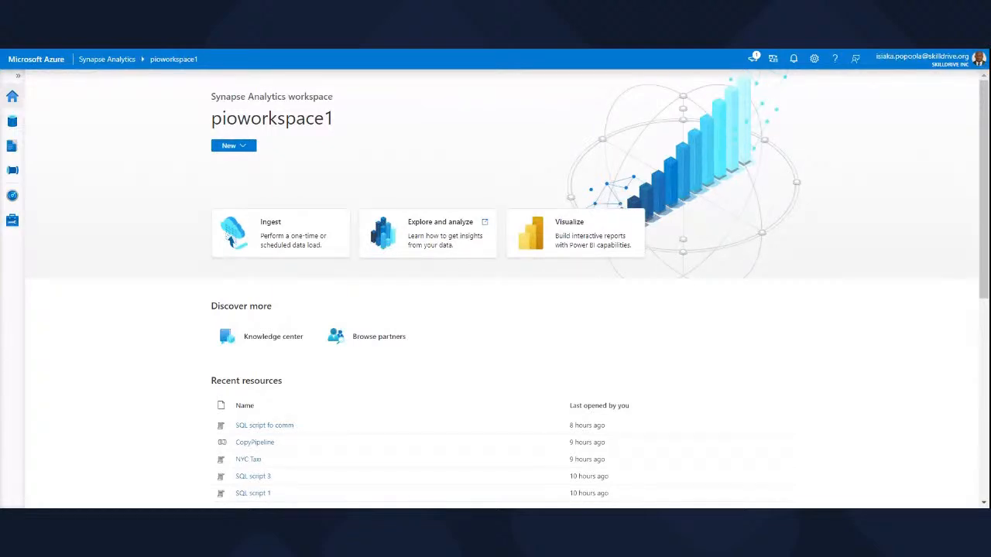
{"action": "key", "text": "ctrl+plus"}
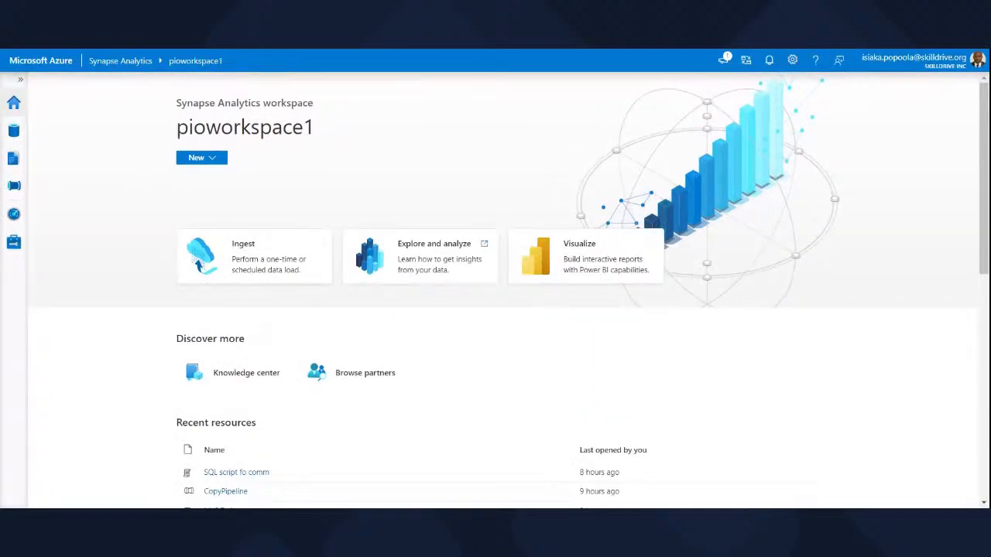
{"action": "key", "text": "ctrl+plus"}
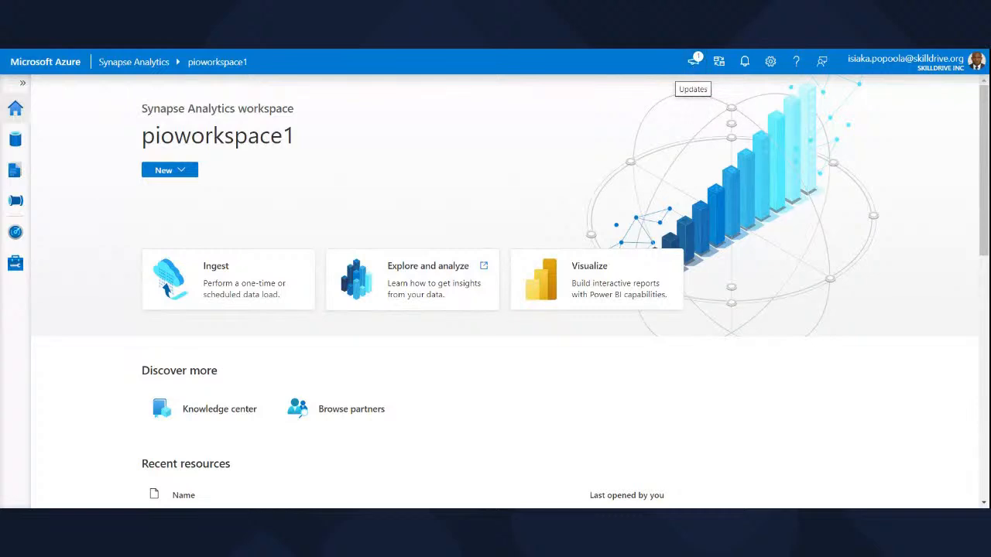
Look at the option for switching workspaces and expand the Synapse Studio navigation to show the hub names.
{"action": "left_click", "coordinate": [720, 64]}
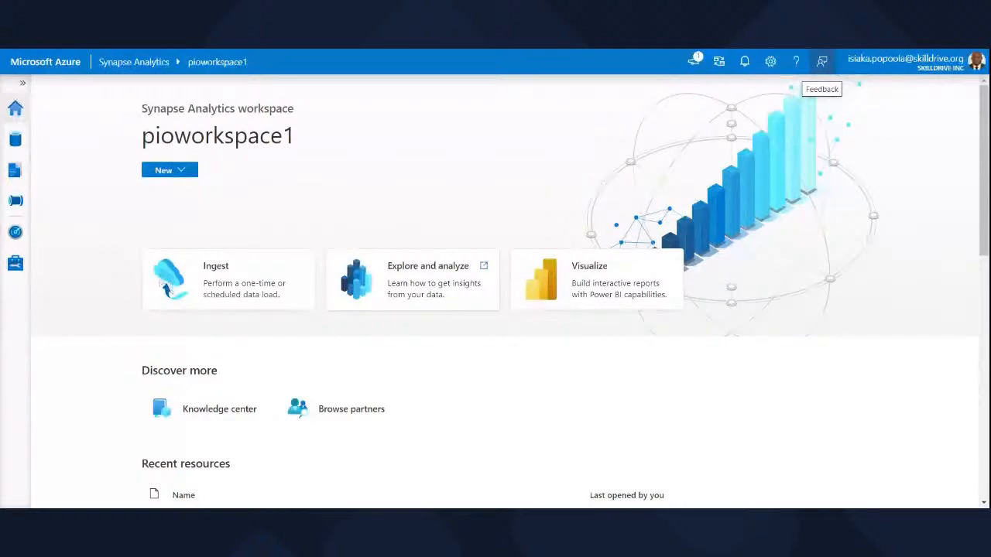
{"action": "left_click", "coordinate": [22, 83]}
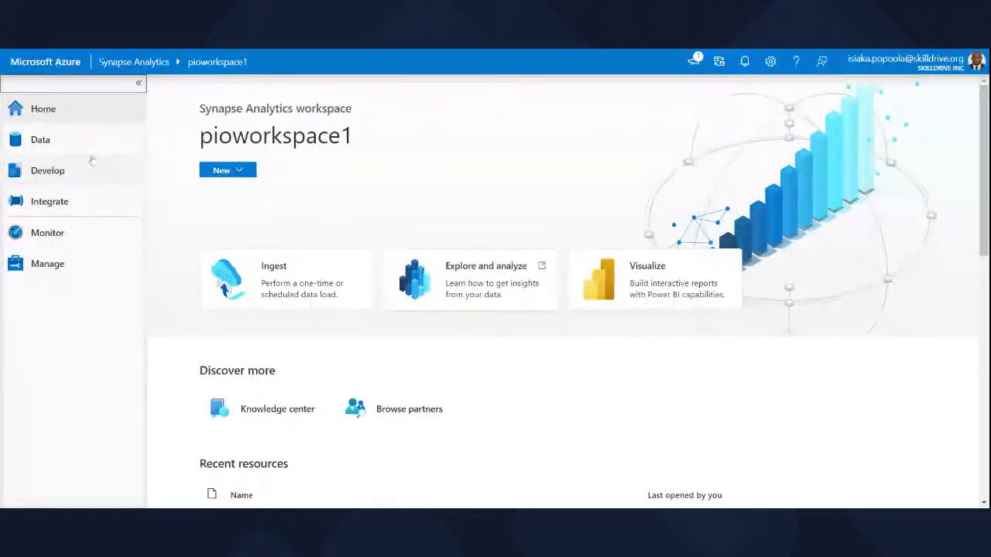
{"action": "left_click", "coordinate": [124, 121]}
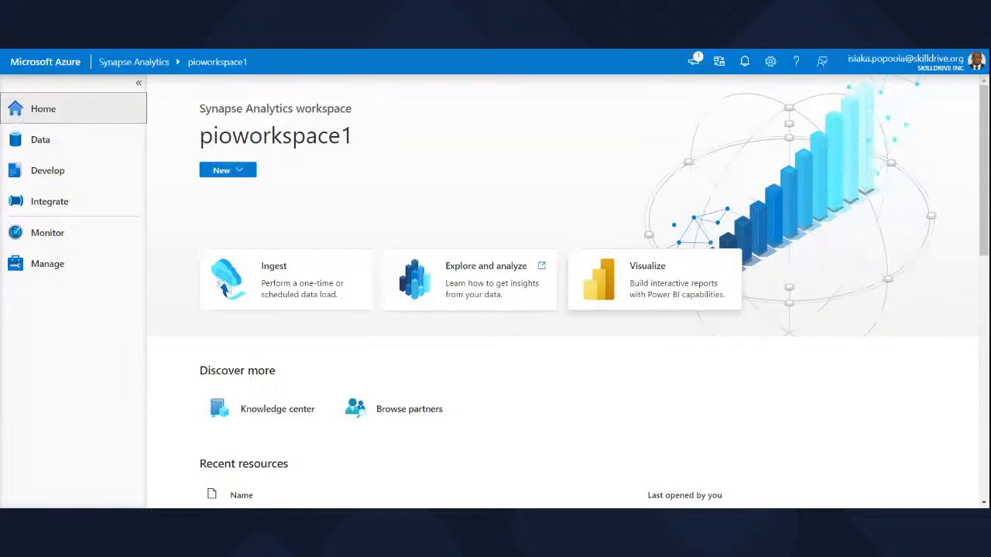
View the Knowledge center of Synapse Studio and return to the home page.
{"action": "left_click_drag", "start_coordinate": [985, 237], "coordinate": [972, 274]}
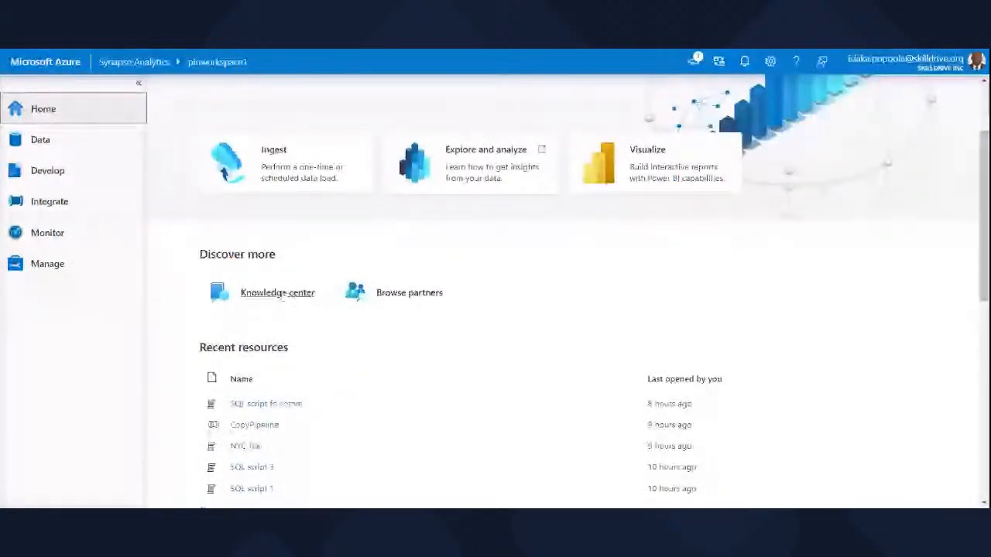
{"action": "left_click", "coordinate": [288, 295]}
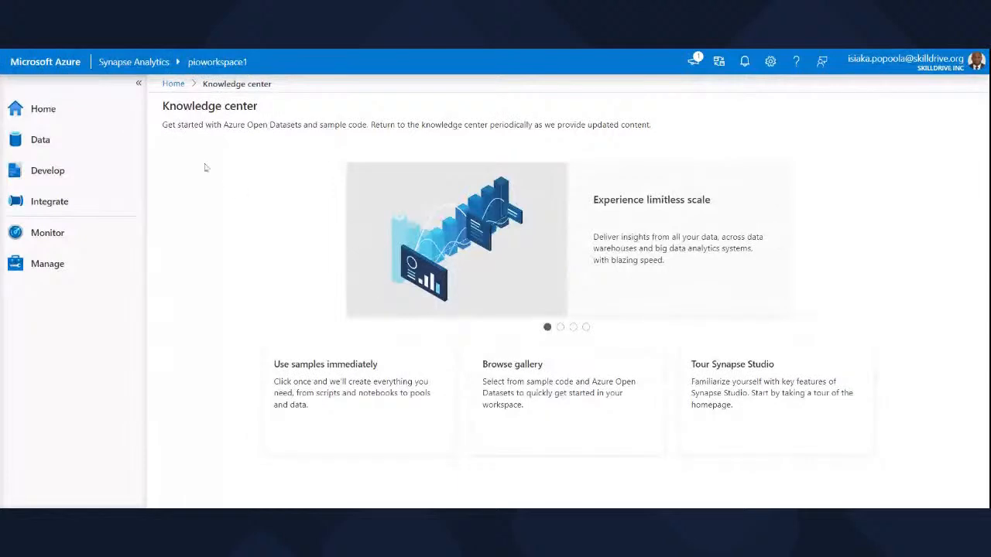
{"action": "left_click", "coordinate": [177, 89]}
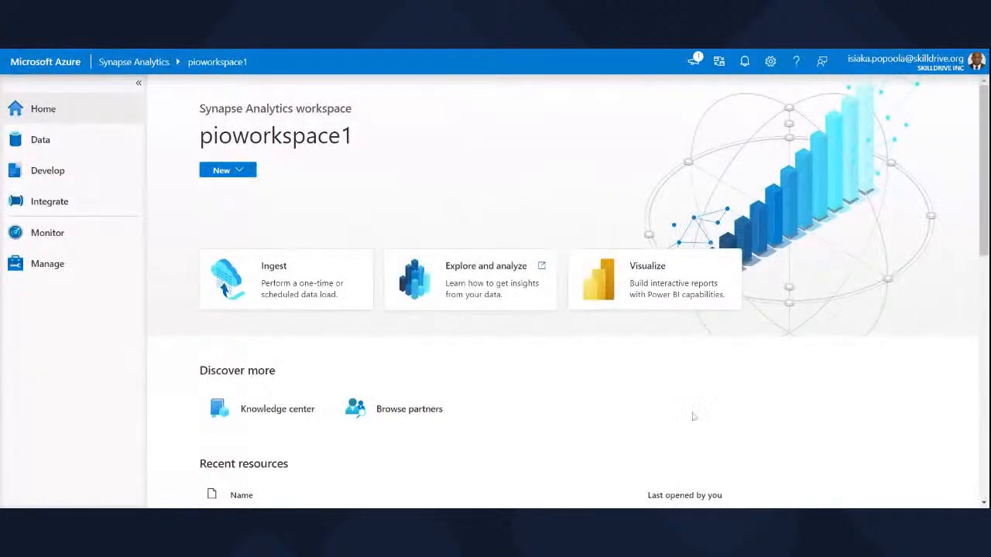
View the form for connecting a Power BI workspace and discard it.
{"action": "left_click", "coordinate": [662, 284]}
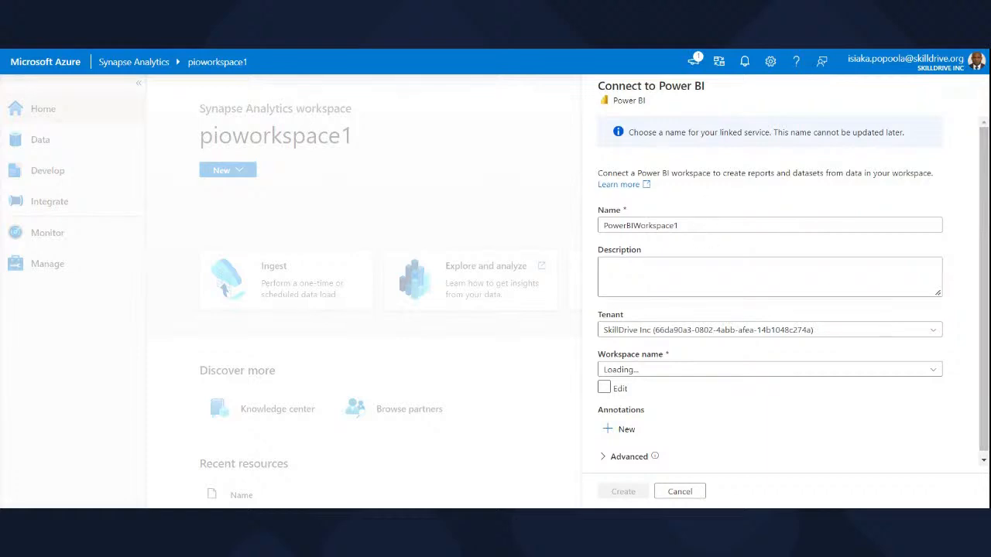
{"action": "left_click", "coordinate": [680, 491]}
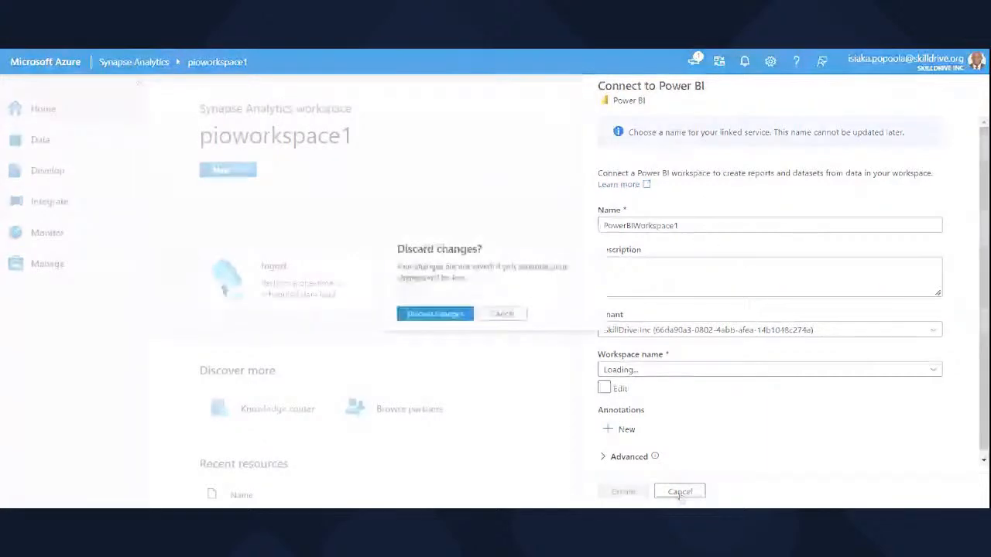
{"action": "left_click", "coordinate": [431, 317]}
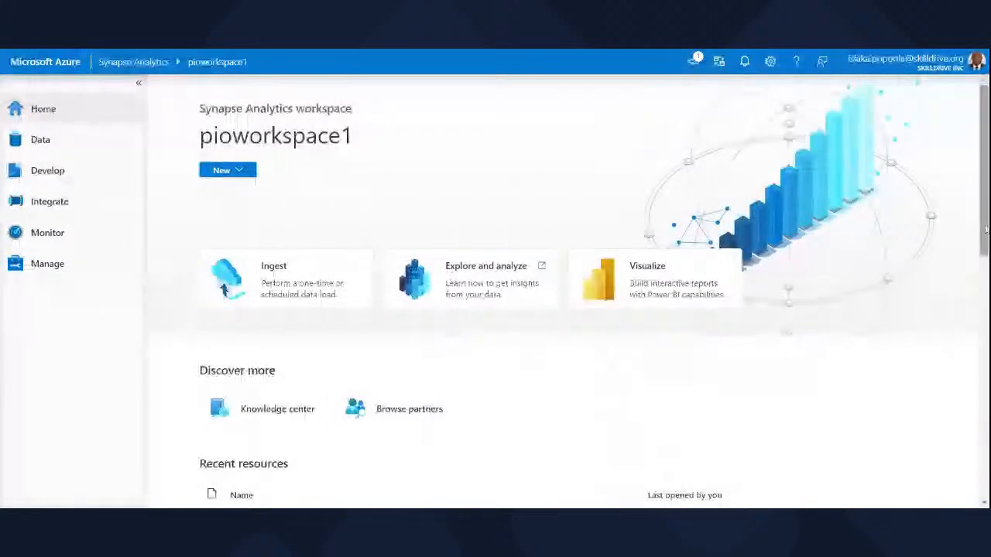
View the Browse partners page of Synapse Studio and return to the home page.
{"action": "scroll", "coordinate": [470, 295], "scroll_direction": "down", "scroll_amount": 3}
{"action": "left_click", "coordinate": [417, 277]}
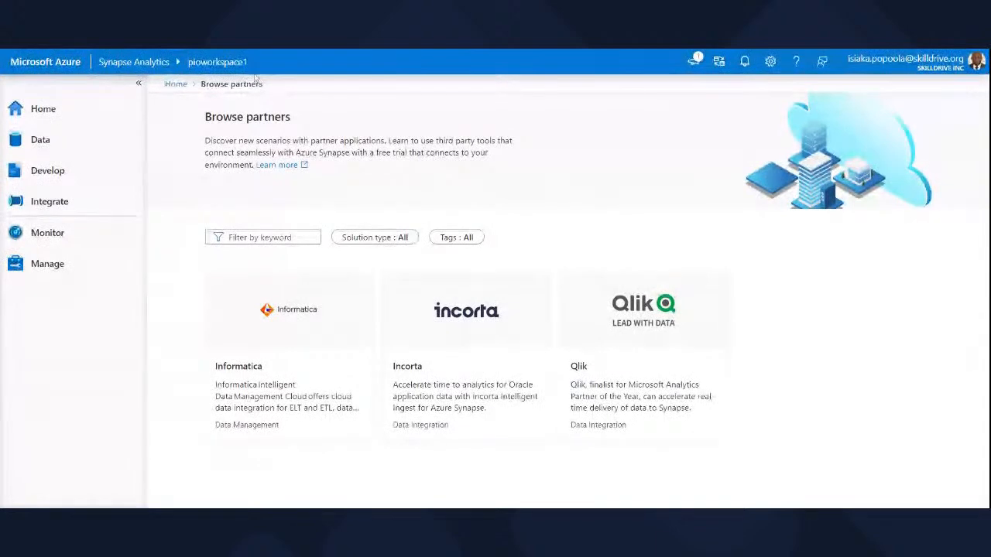
{"action": "left_click", "coordinate": [175, 84]}
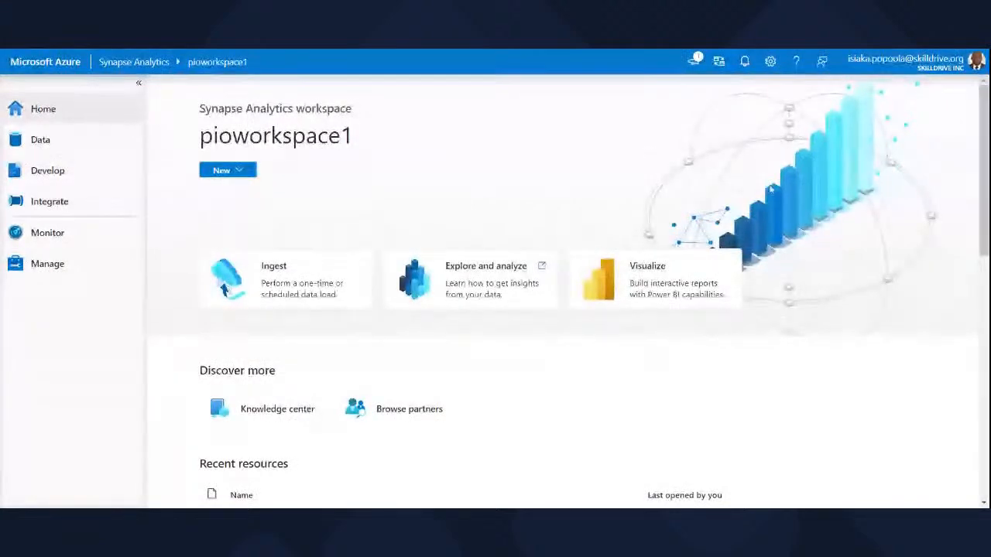
Look through the recent resources and the feature showcase on the home page.
{"action": "scroll", "coordinate": [937, 200], "scroll_direction": "down", "scroll_amount": 2}
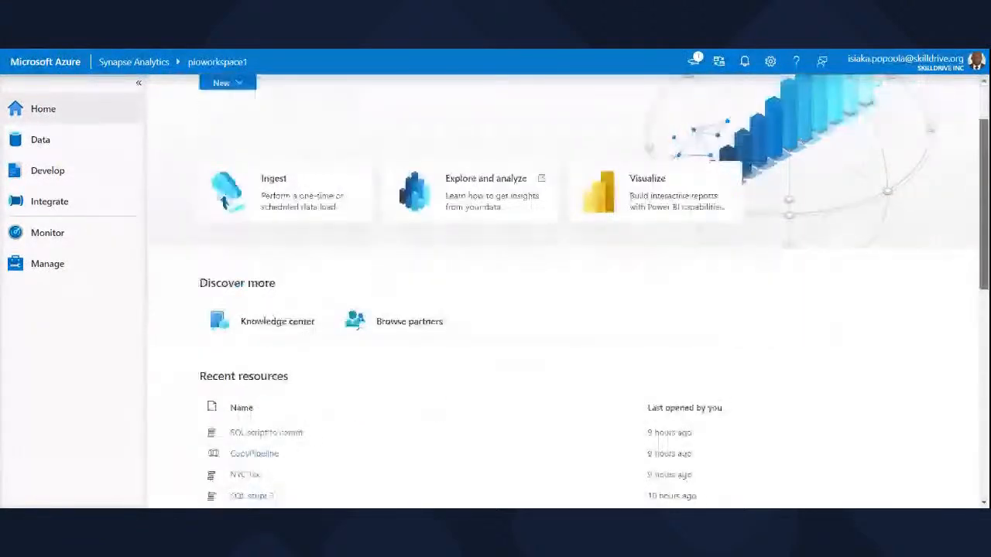
{"action": "scroll", "coordinate": [937, 200], "scroll_direction": "down", "scroll_amount": 3}
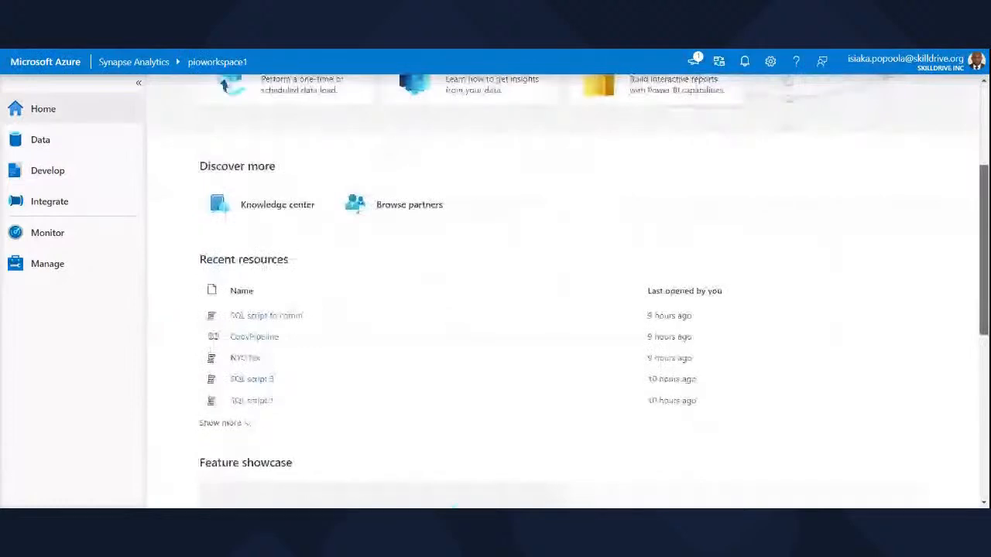
{"action": "scroll", "coordinate": [563, 291], "scroll_direction": "down", "scroll_amount": 2}
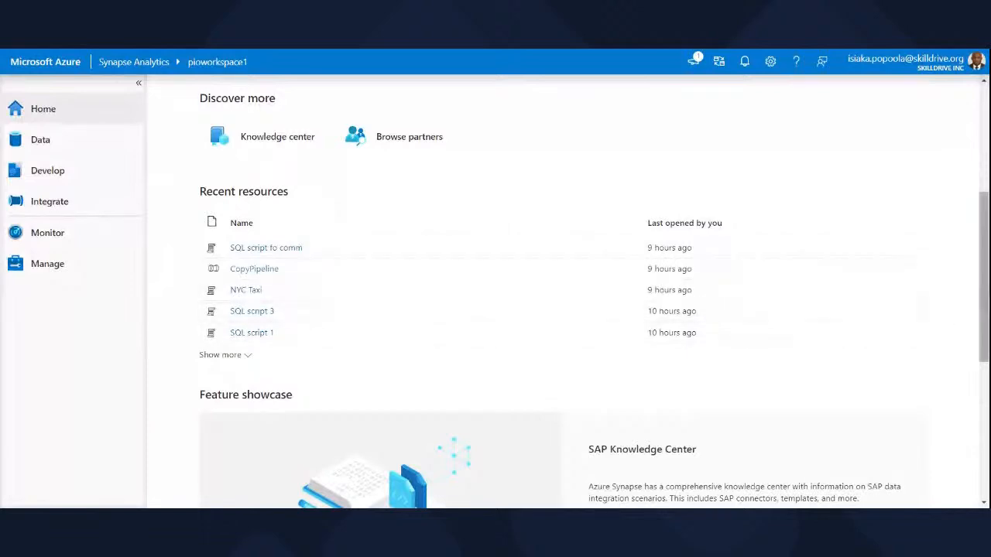
{"action": "left_click_drag", "start_coordinate": [986, 293], "coordinate": [960, 159]}
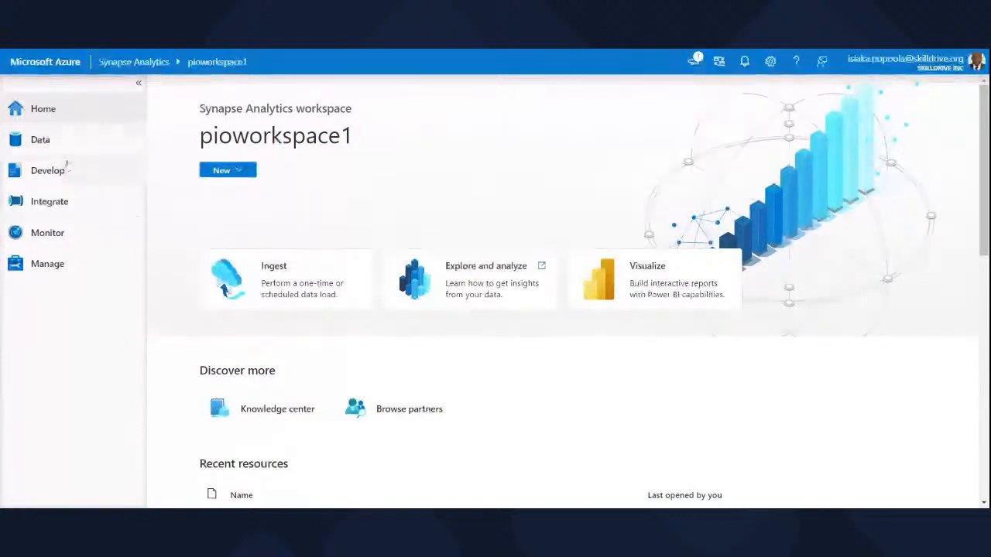
Open the Data hub, view the lake databases and SQL databases of the workspace, and collapse both groups.
{"action": "left_click", "coordinate": [48, 140]}
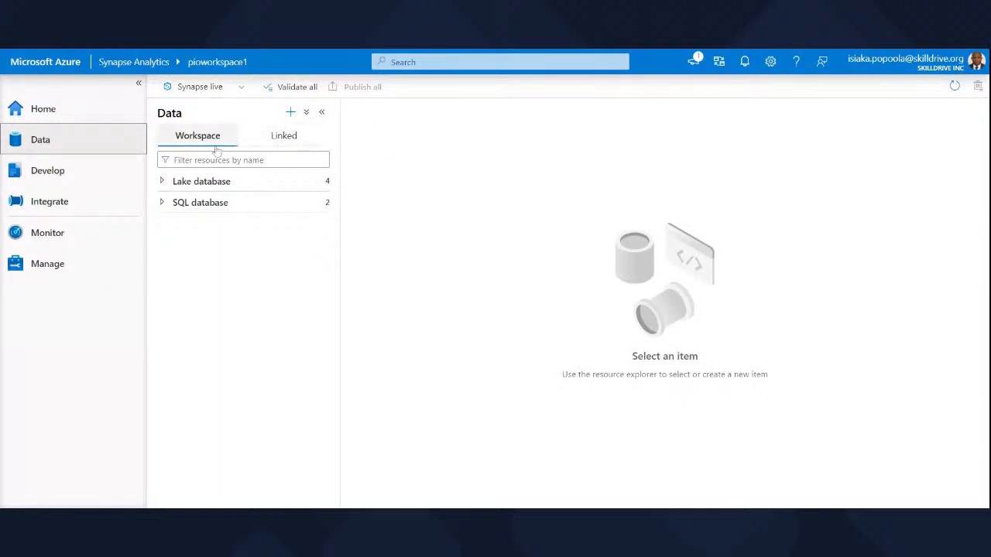
{"action": "left_click", "coordinate": [172, 186]}
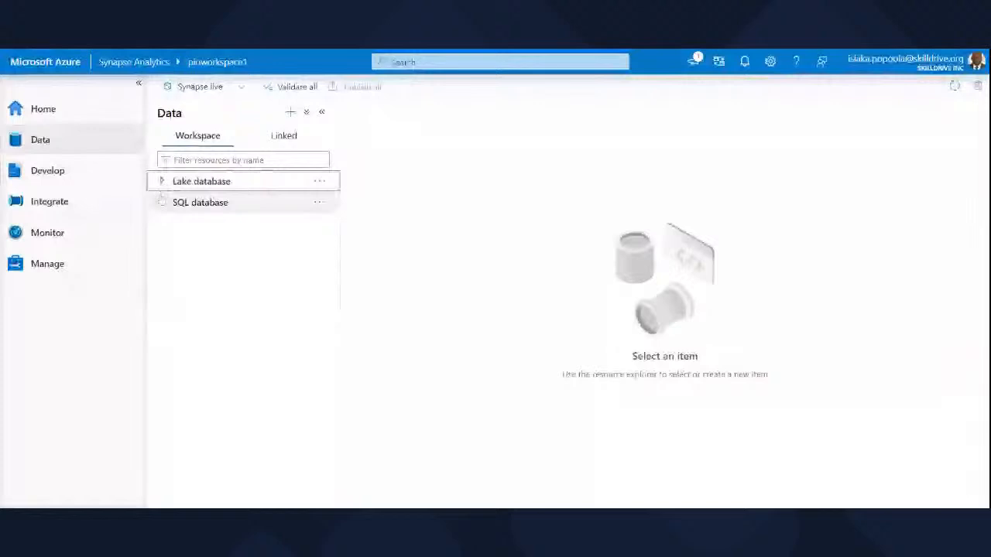
{"action": "left_click", "coordinate": [161, 201]}
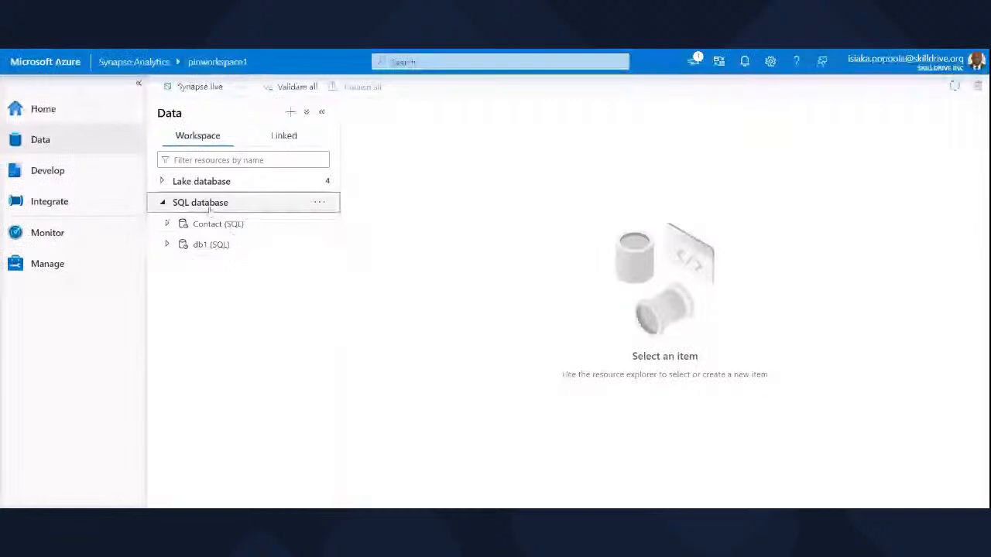
{"action": "left_click", "coordinate": [163, 182]}
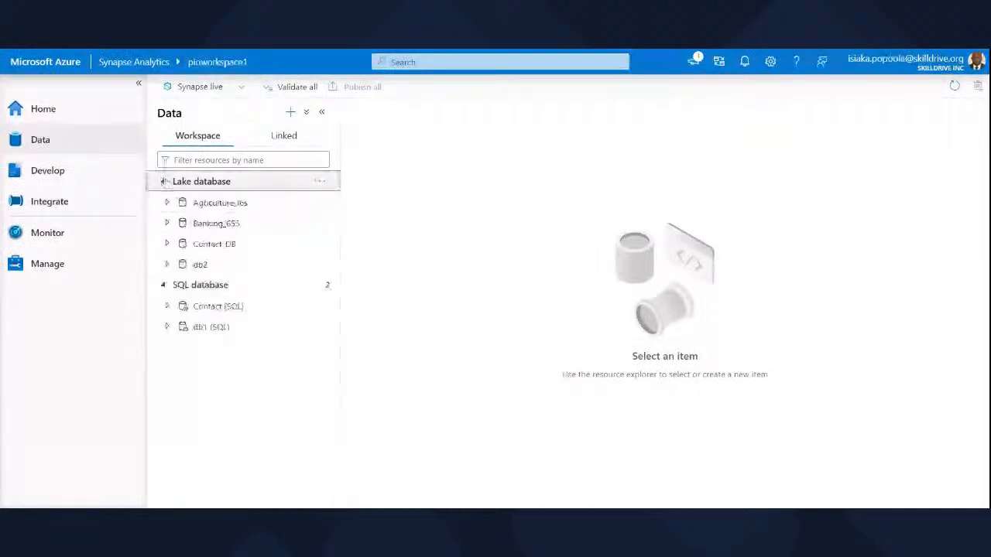
{"action": "left_click", "coordinate": [164, 181]}
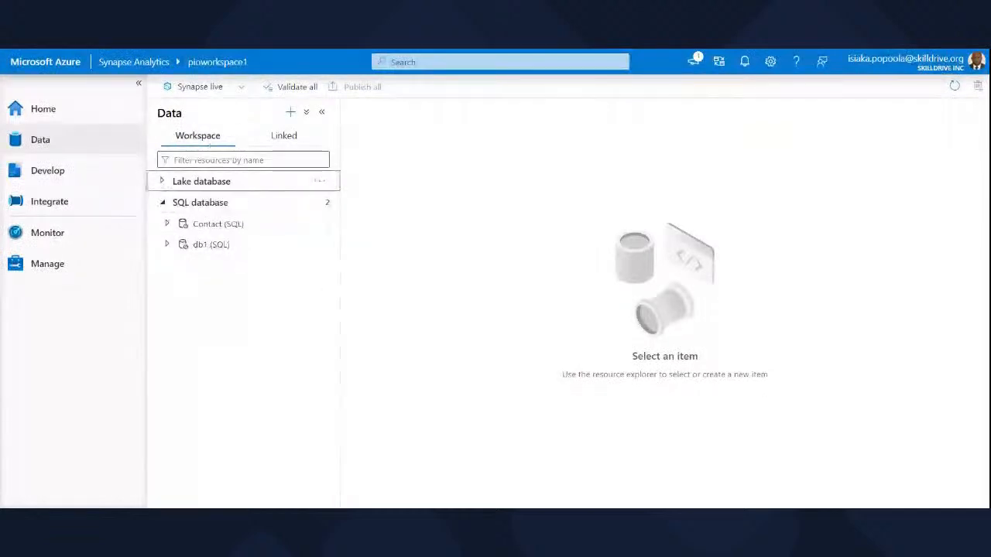
{"action": "left_click", "coordinate": [163, 203]}
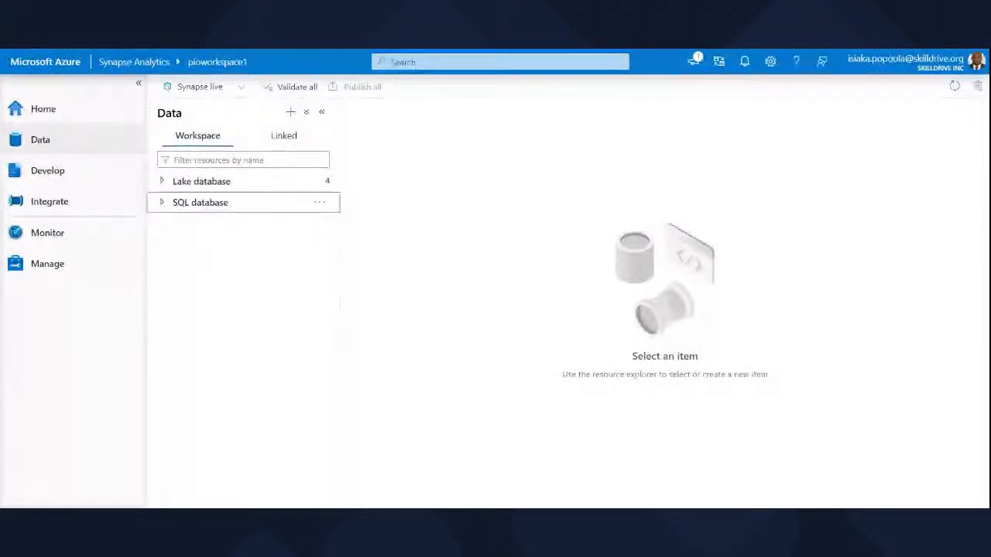
Browse the database templates and datasets in the gallery and close it without adding anything.
{"action": "left_click", "coordinate": [291, 113]}
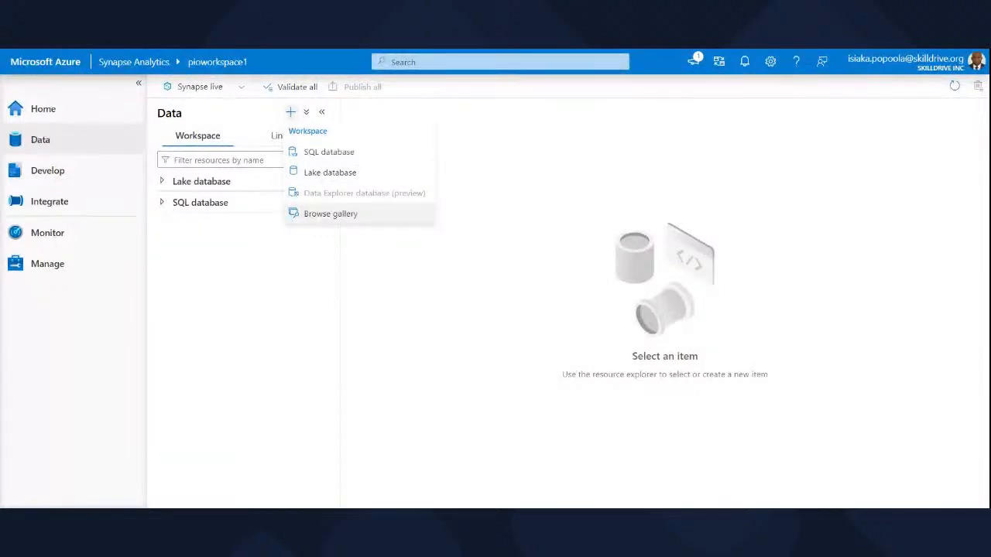
{"action": "left_click", "coordinate": [325, 222]}
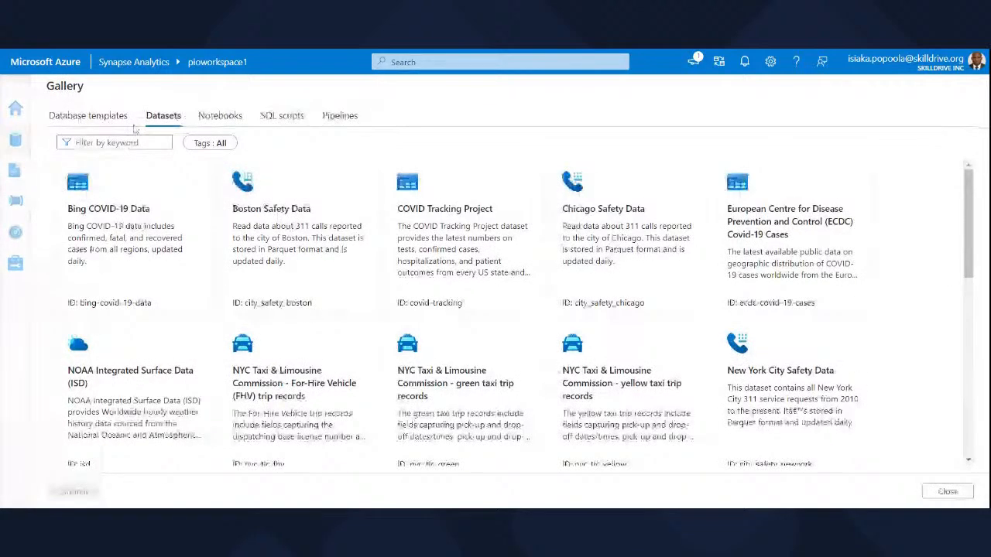
{"action": "left_click", "coordinate": [105, 116]}
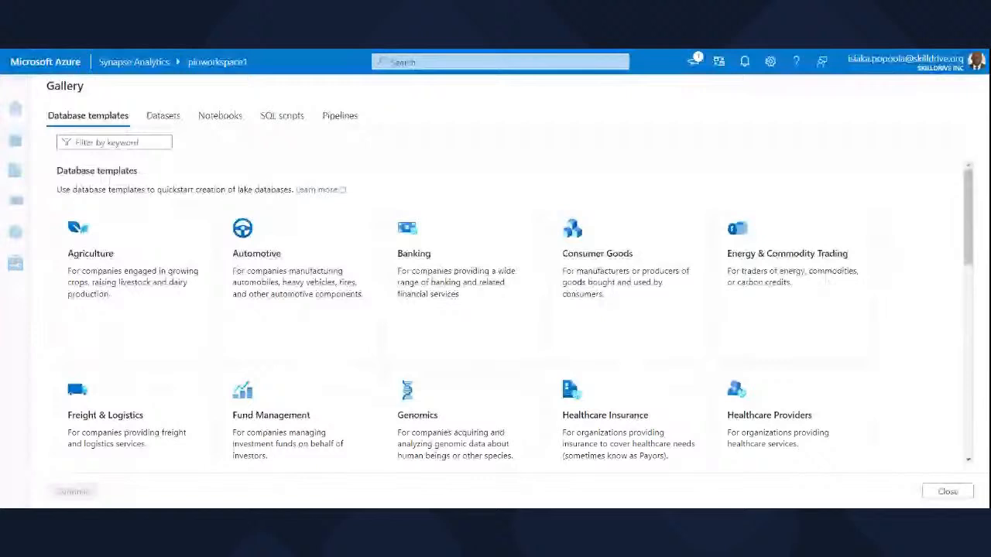
{"action": "left_click", "coordinate": [167, 115]}
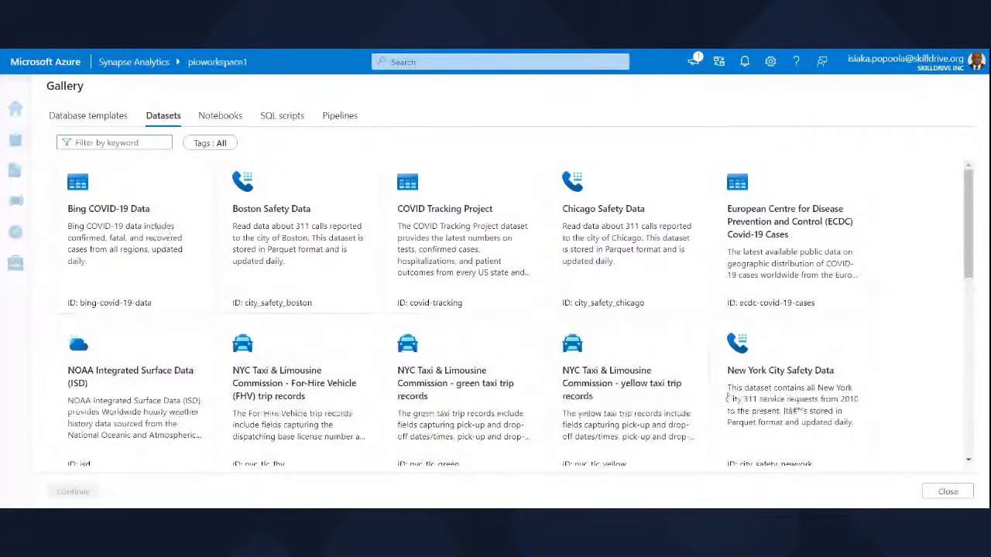
{"action": "left_click", "coordinate": [948, 492]}
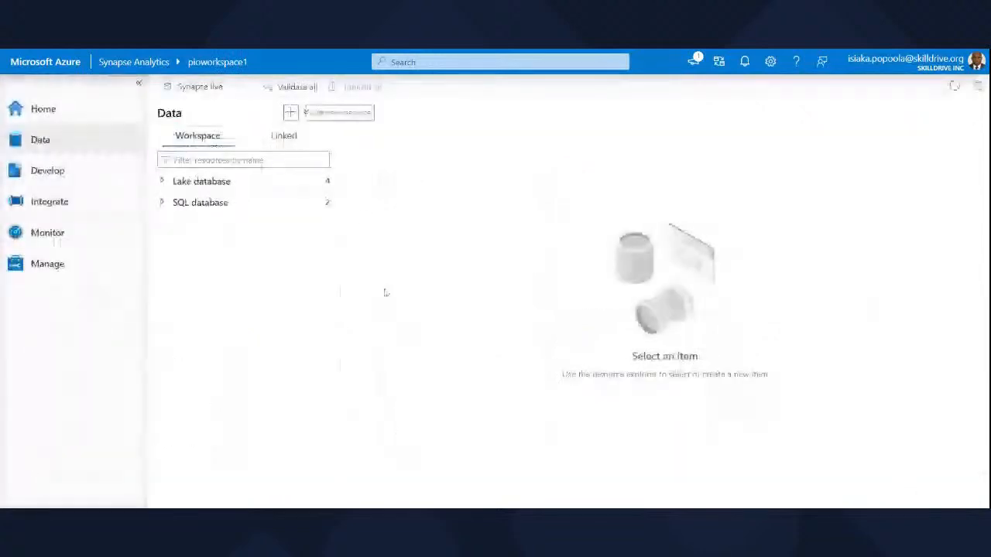
Expand the Lake database and SQL database groups to list the workspace databases.
{"action": "left_click", "coordinate": [330, 183]}
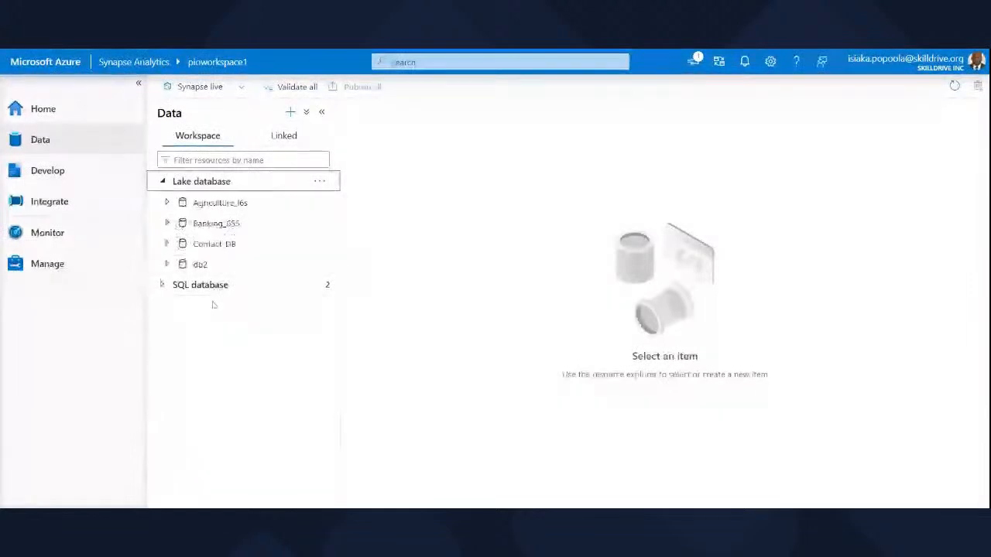
{"action": "left_click", "coordinate": [328, 287]}
{"action": "left_click", "coordinate": [163, 289]}
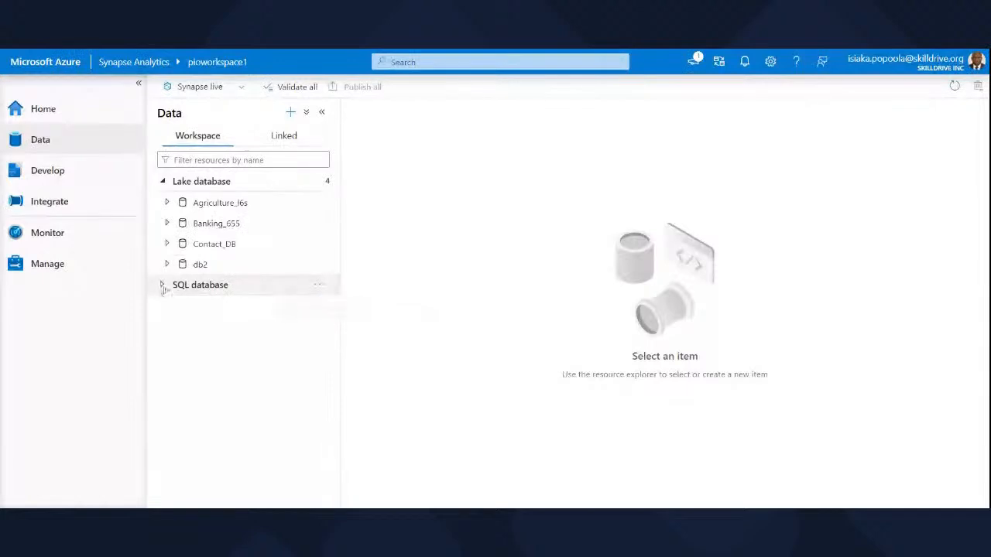
{"action": "left_click", "coordinate": [163, 288]}
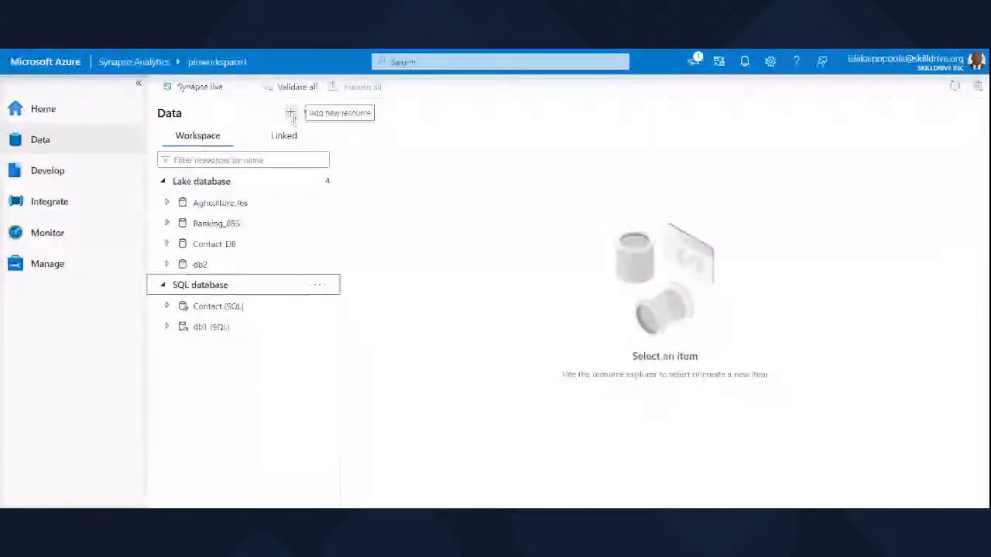
Preview the Bing COVID-19 Data sample dataset from the gallery and add it to the workspace.
{"action": "left_click", "coordinate": [291, 114]}
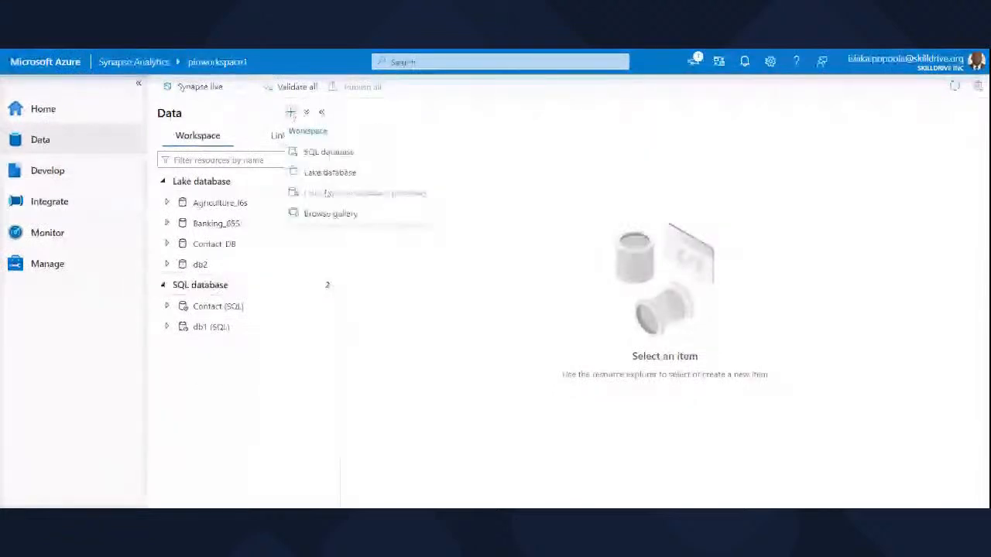
{"action": "left_click", "coordinate": [329, 213]}
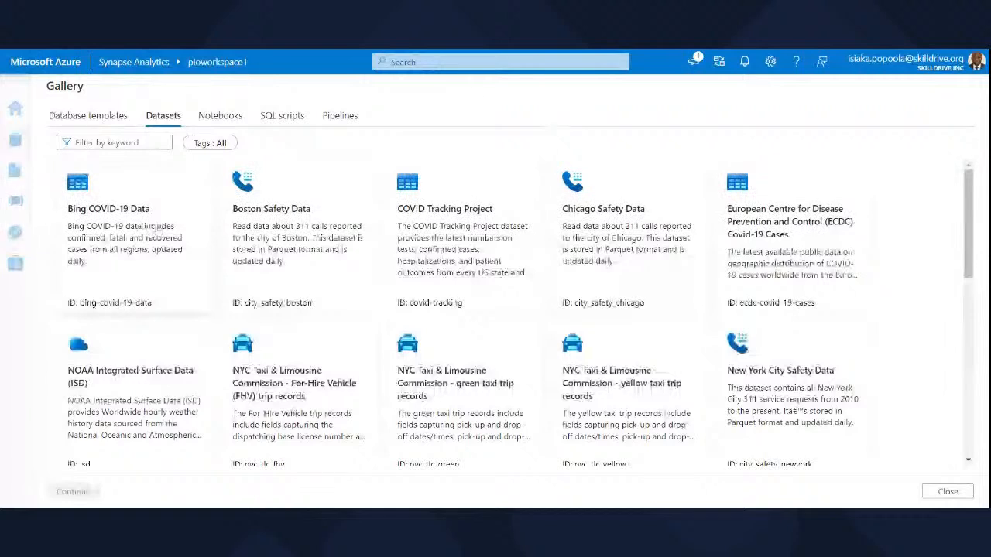
{"action": "left_click", "coordinate": [126, 227]}
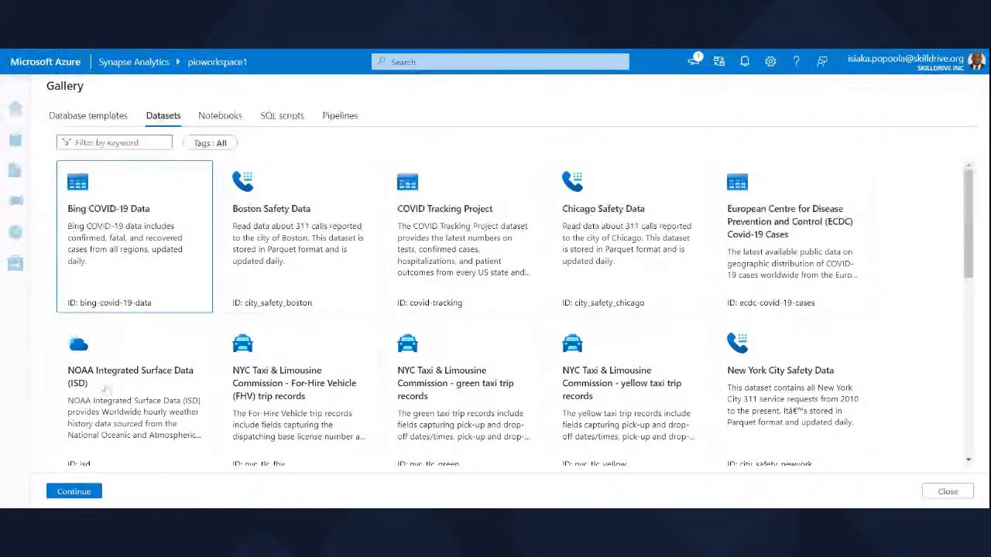
{"action": "left_click", "coordinate": [76, 497]}
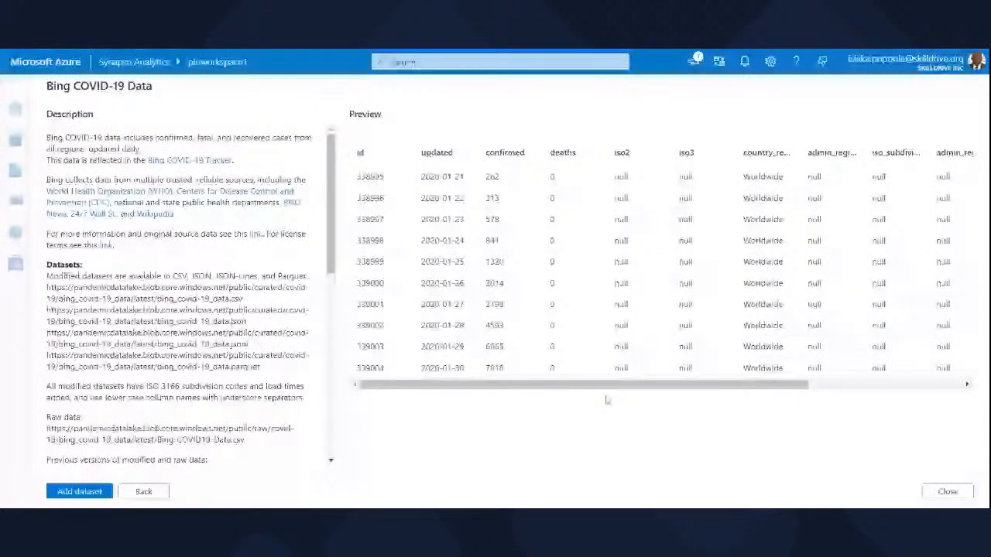
{"action": "left_click_drag", "start_coordinate": [597, 390], "coordinate": [309, 449]}
{"action": "left_click", "coordinate": [79, 492]}
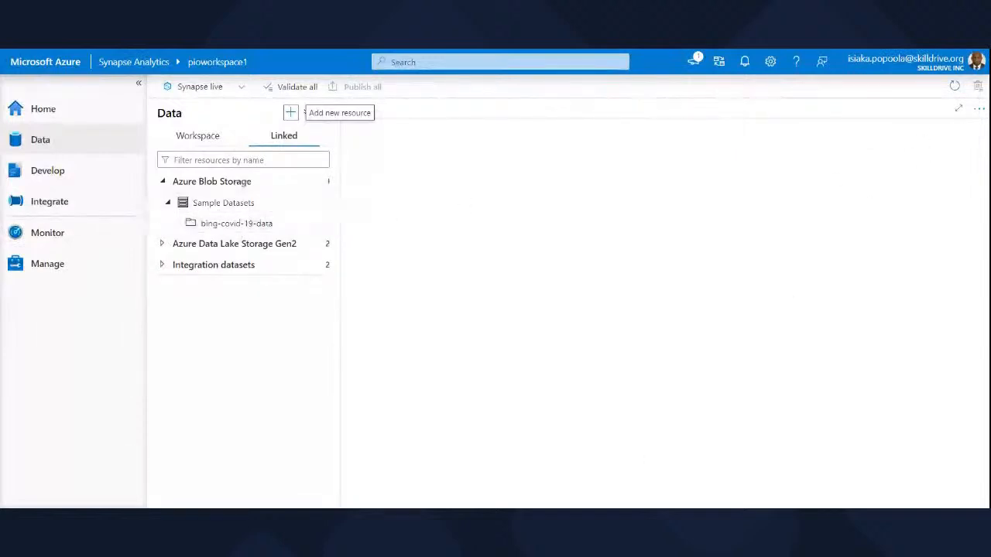
Collapse Azure Blob Storage in the linked data and the Lake database and SQL database groups in the workspace data.
{"action": "left_click", "coordinate": [183, 188]}
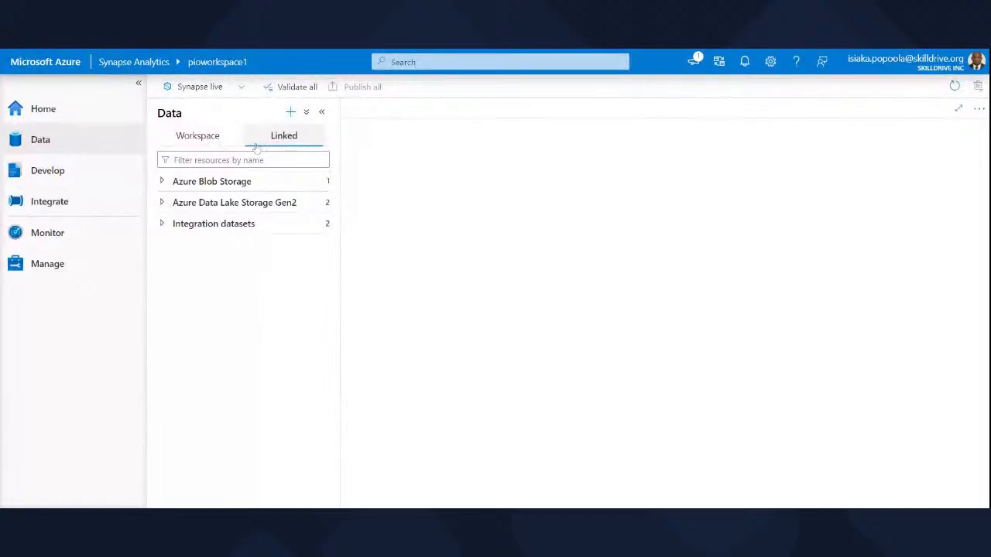
{"action": "left_click", "coordinate": [207, 144]}
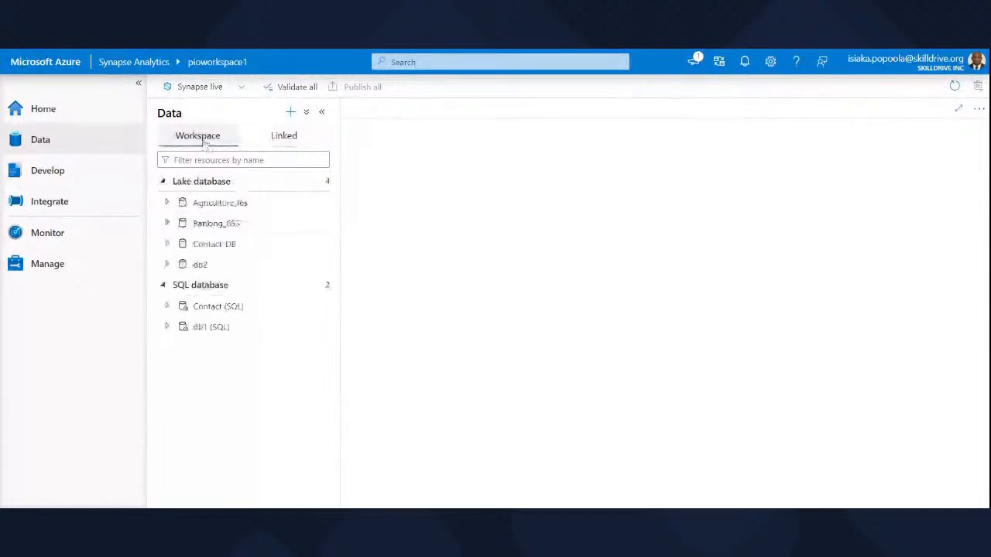
{"action": "left_click", "coordinate": [164, 182]}
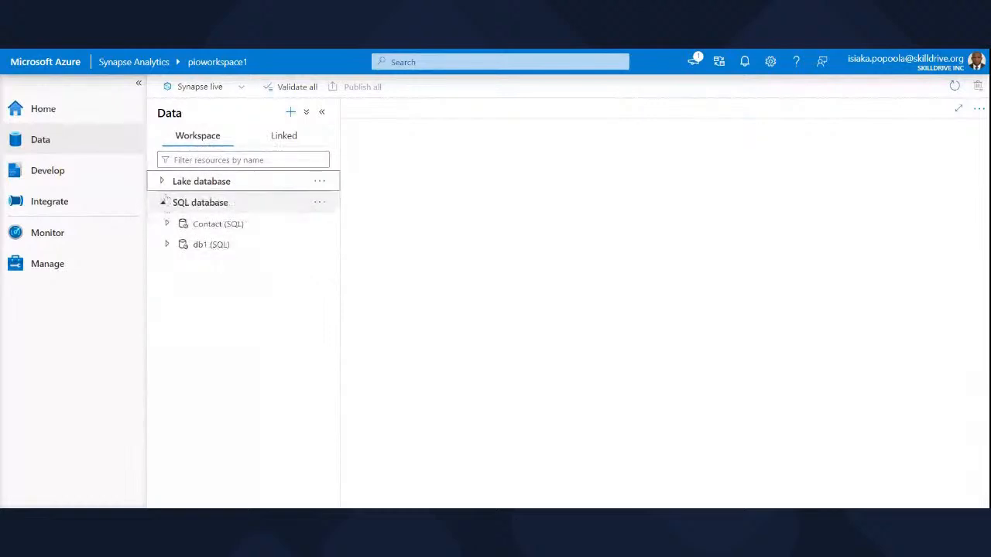
{"action": "left_click", "coordinate": [163, 202]}
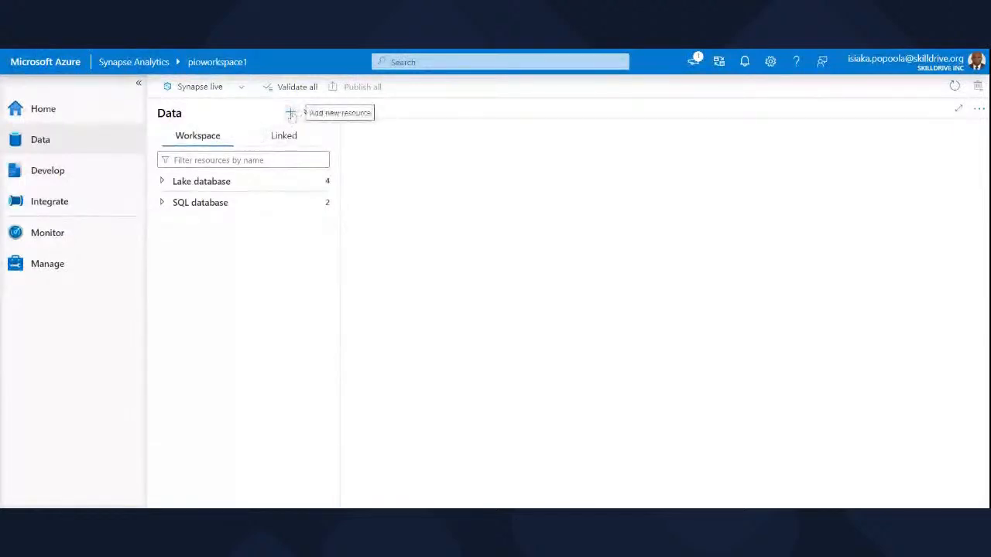
Look at the new-resource options for the linked data and expand Azure Blob Storage to show its sample datasets.
{"action": "left_click", "coordinate": [284, 137]}
{"action": "left_click", "coordinate": [291, 115]}
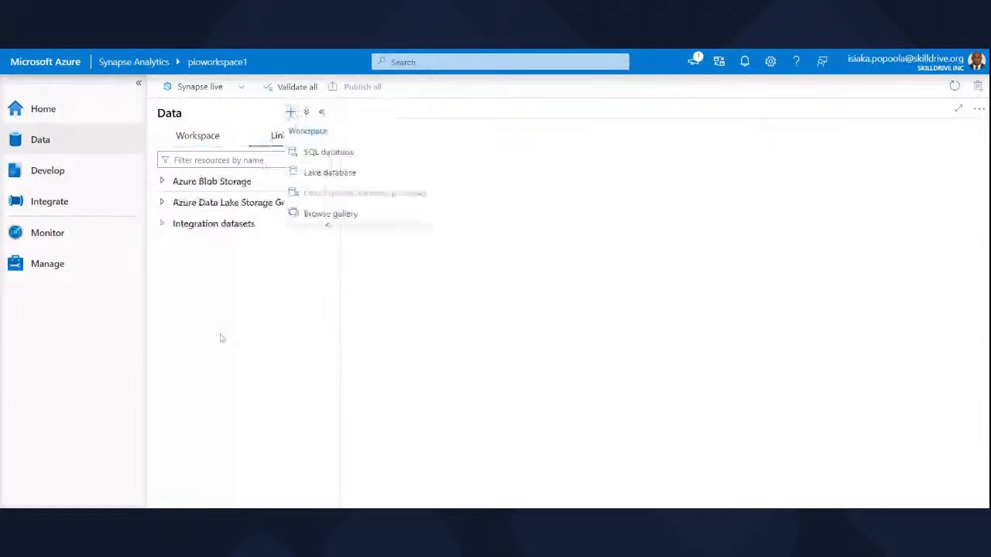
{"action": "left_click", "coordinate": [223, 349]}
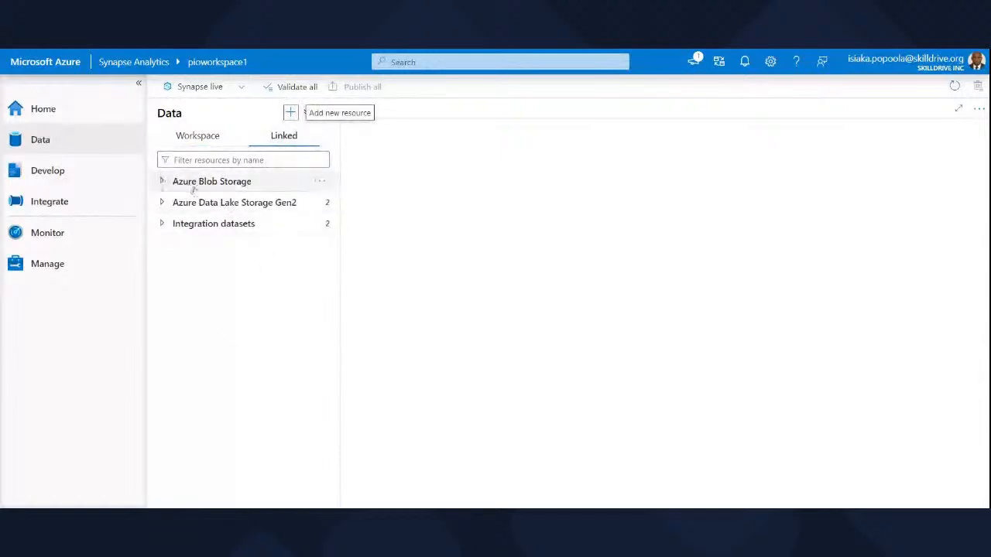
{"action": "left_click", "coordinate": [319, 182]}
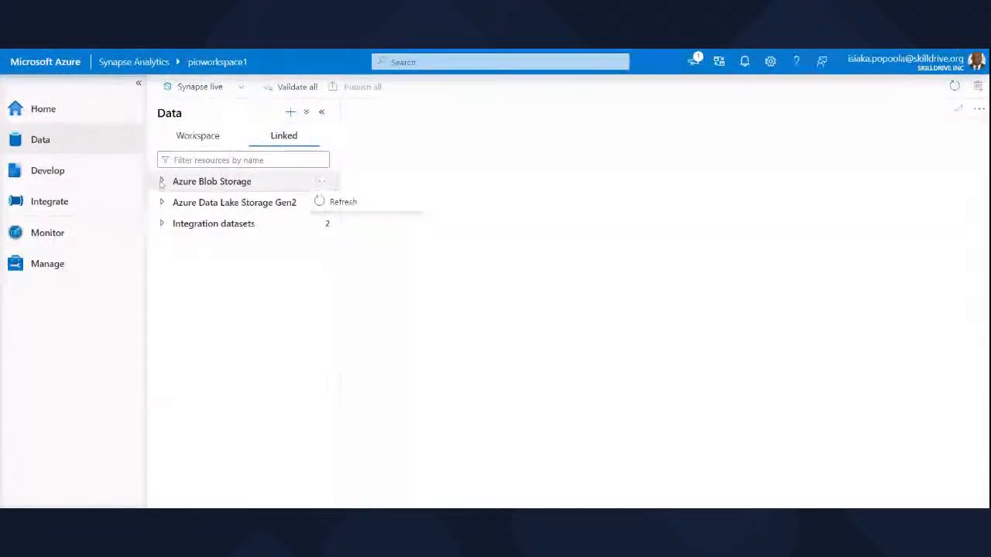
{"action": "left_click", "coordinate": [161, 183]}
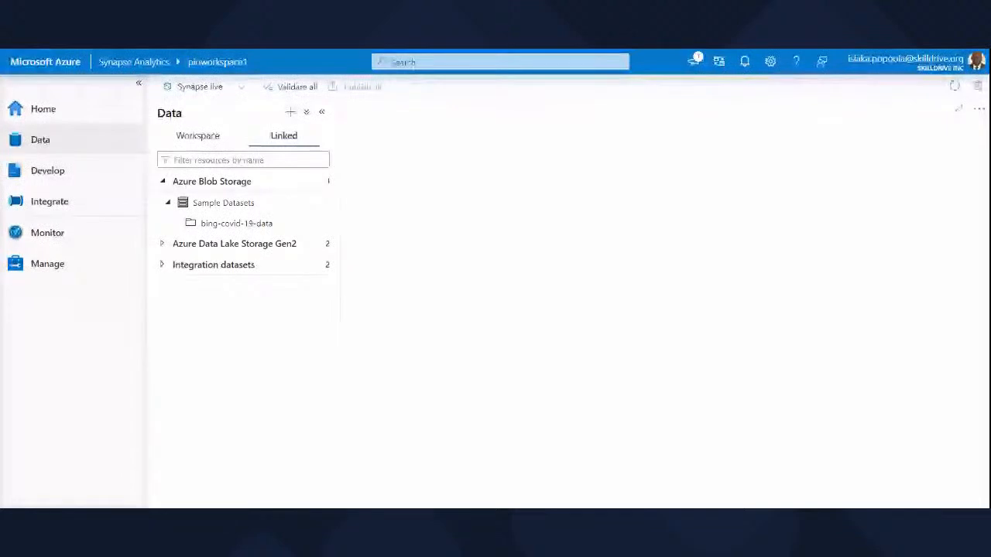
Create a SQL script that selects the top 100 rows from the bing-covid-19-data sample dataset.
{"action": "left_click", "coordinate": [211, 181]}
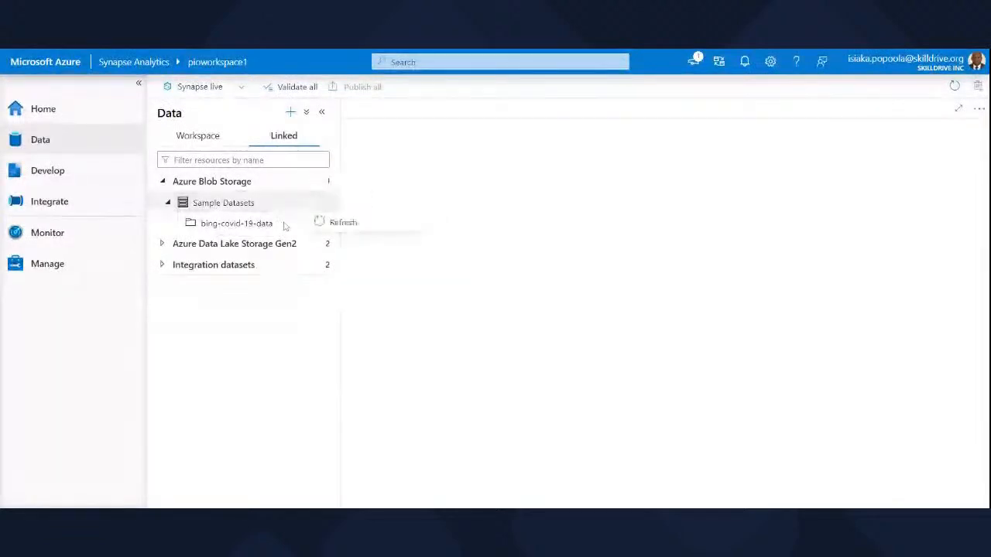
{"action": "left_click", "coordinate": [321, 223]}
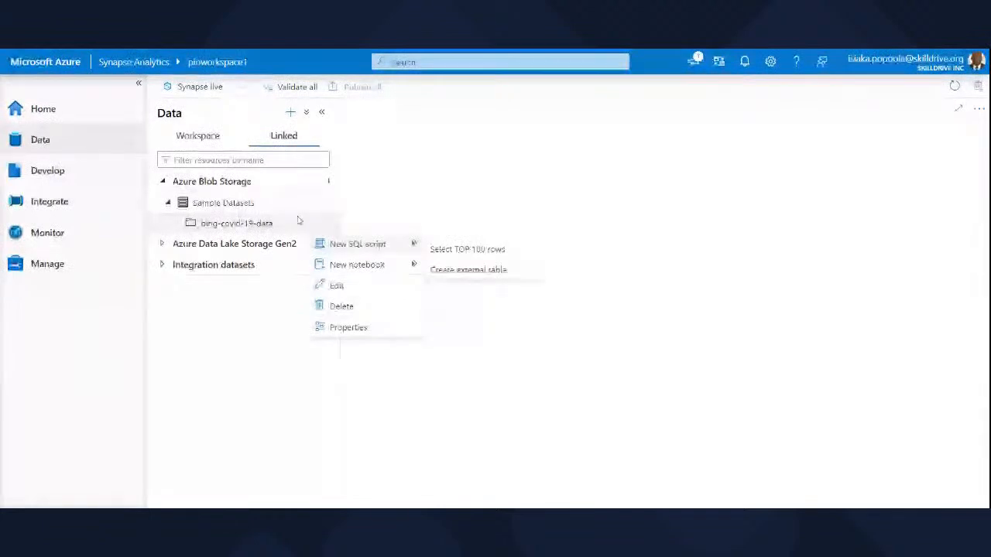
{"action": "left_click", "coordinate": [428, 250]}
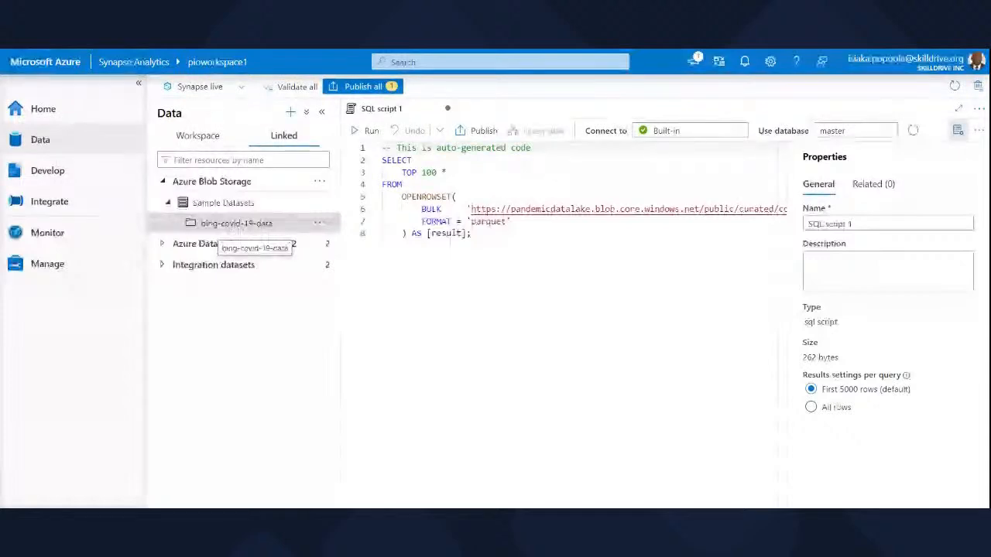
{"action": "left_click", "coordinate": [326, 223]}
{"action": "mouse_move", "coordinate": [358, 244]}
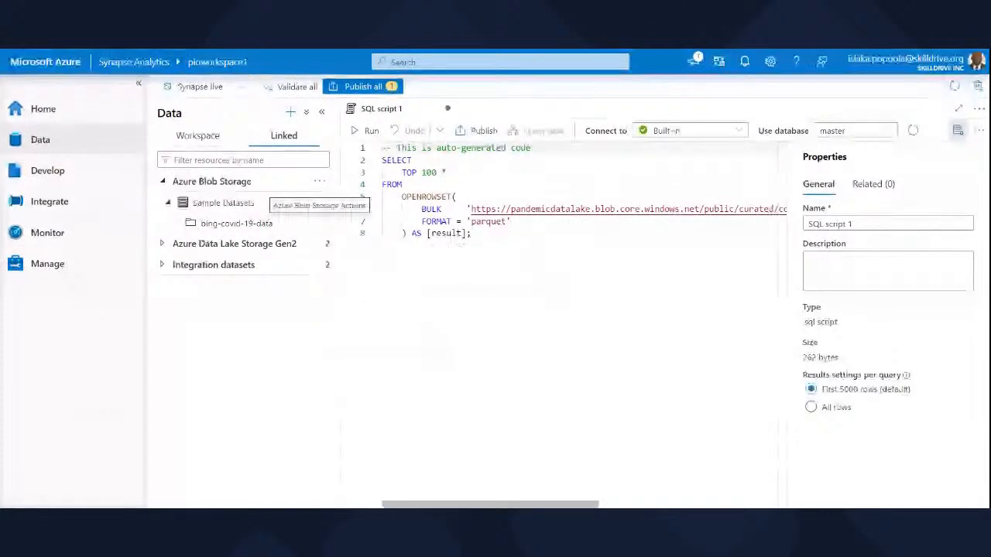
Run the generated top 100 query on the Built-in pool and look through the result rows.
{"action": "left_click_drag", "start_coordinate": [474, 233], "coordinate": [372, 140]}
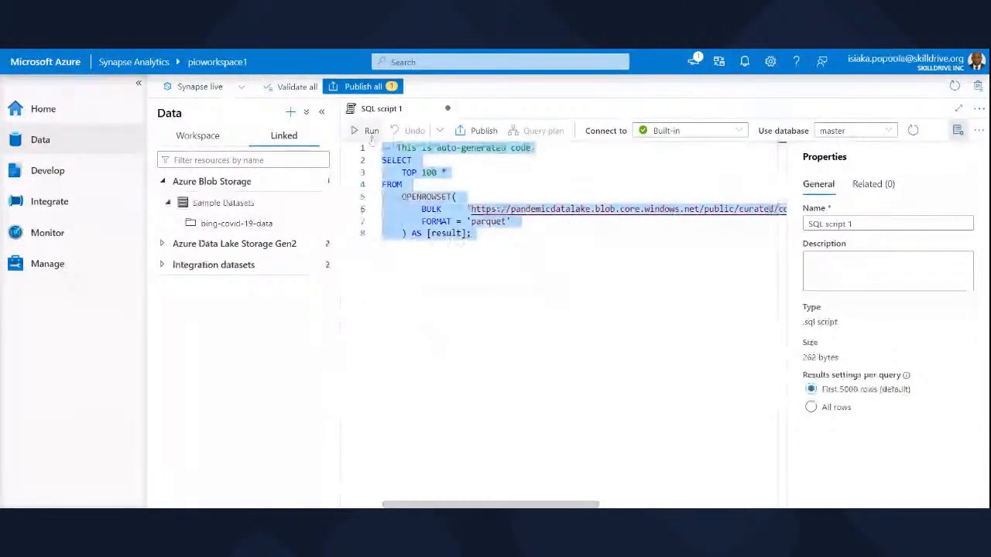
{"action": "left_click", "coordinate": [369, 131]}
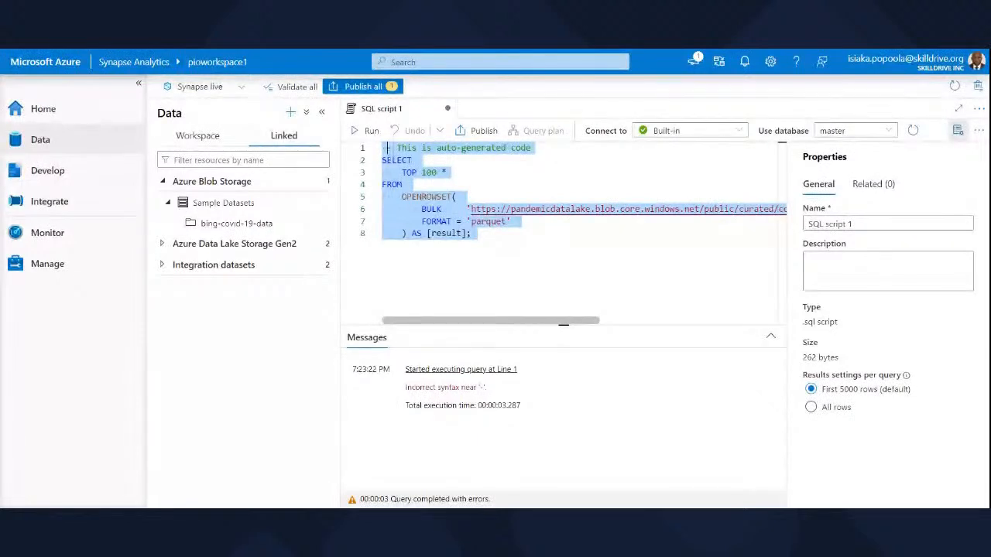
{"action": "left_click", "coordinate": [473, 233]}
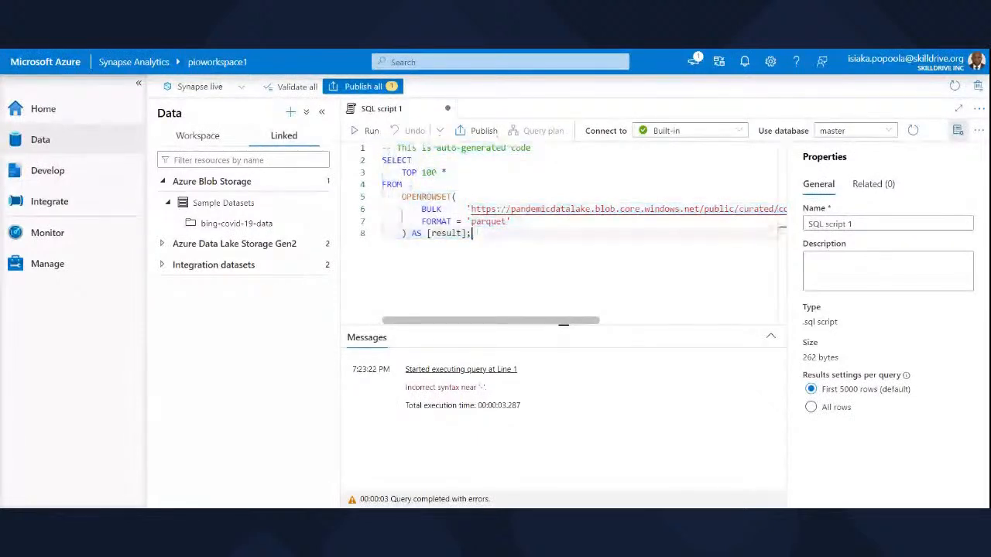
{"action": "left_click", "coordinate": [372, 132]}
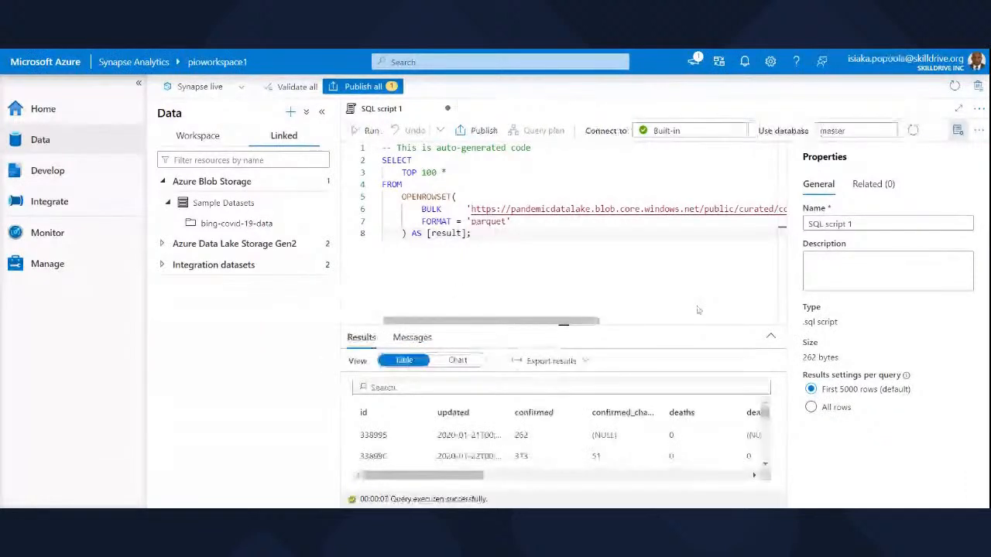
{"action": "scroll", "coordinate": [557, 445], "scroll_direction": "down", "scroll_amount": 2}
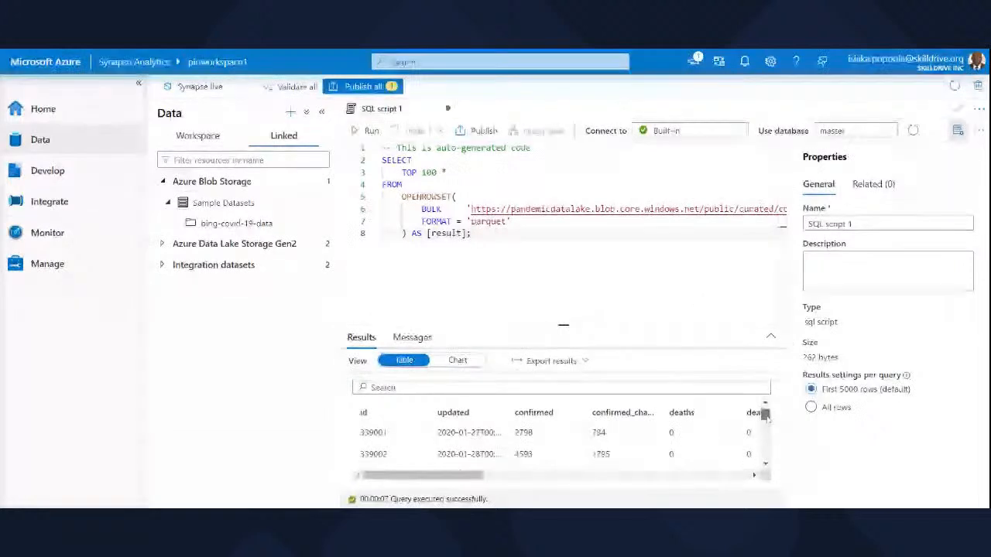
{"action": "left_click_drag", "start_coordinate": [767, 416], "coordinate": [767, 418]}
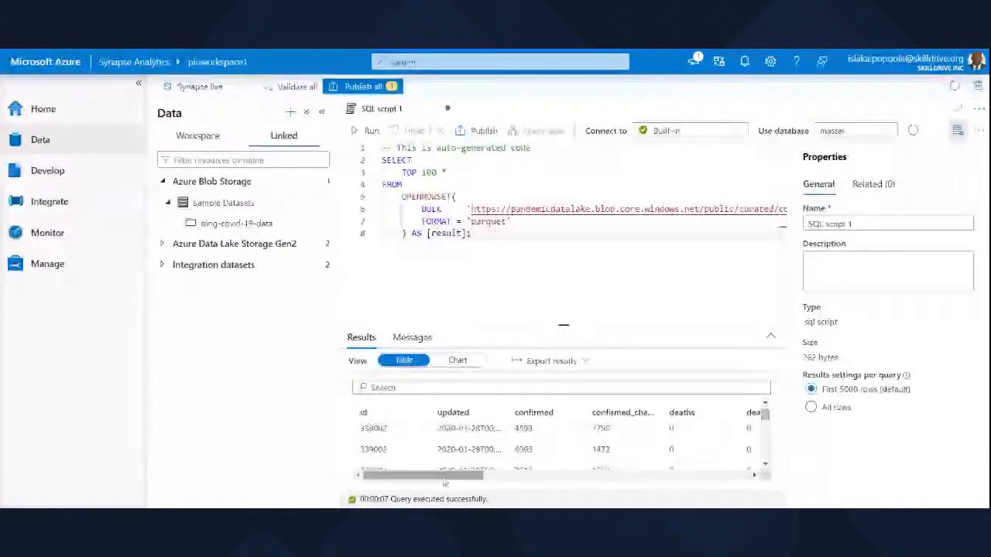
{"action": "left_click_drag", "start_coordinate": [445, 482], "coordinate": [415, 476]}
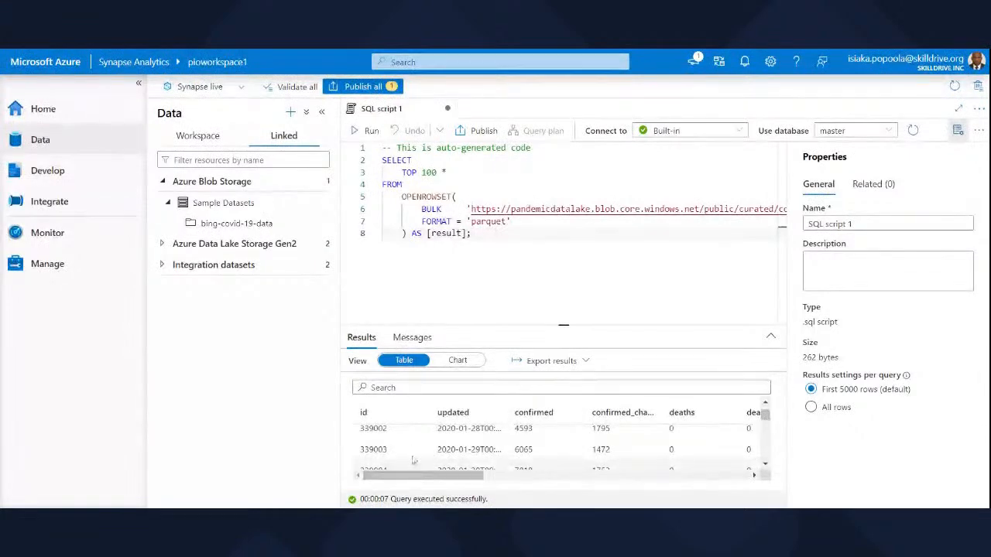
View the query results as a chart, review the chart settings, and return to the table view to check its columns.
{"action": "left_click", "coordinate": [460, 361]}
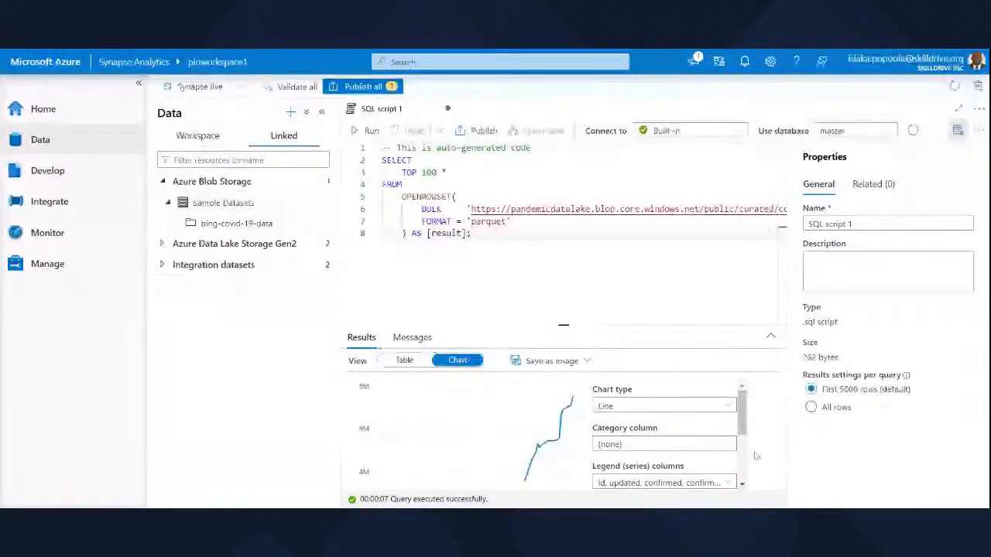
{"action": "scroll", "coordinate": [751, 436], "scroll_direction": "down", "scroll_amount": 2}
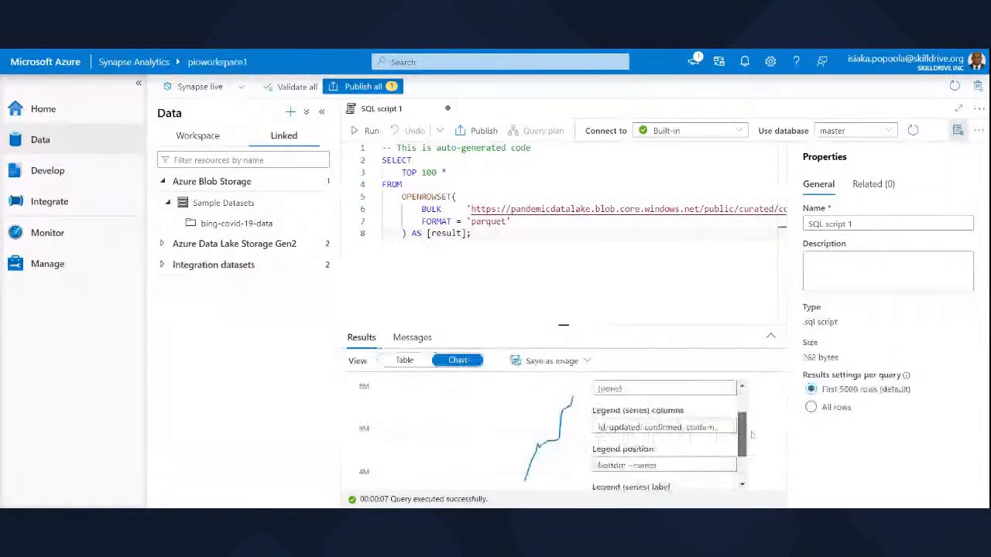
{"action": "scroll", "coordinate": [751, 435], "scroll_direction": "down", "scroll_amount": 1}
{"action": "scroll", "coordinate": [752, 430], "scroll_direction": "up", "scroll_amount": 3}
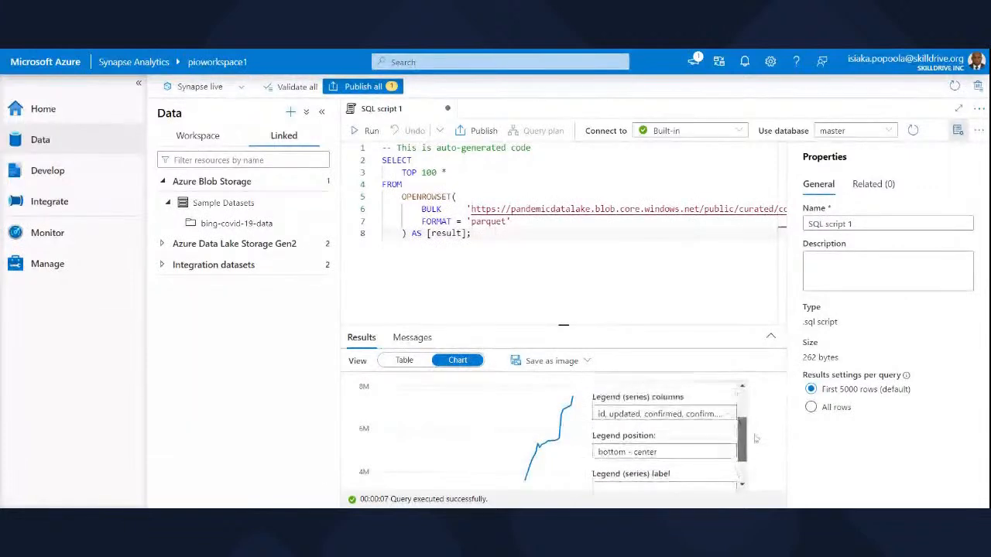
{"action": "scroll", "coordinate": [756, 421], "scroll_direction": "up", "scroll_amount": 1}
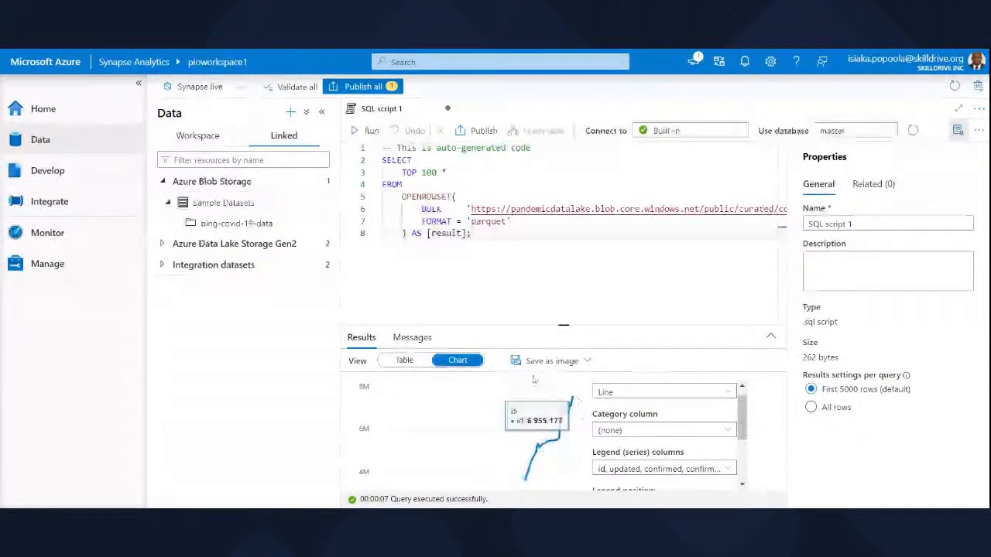
{"action": "left_click", "coordinate": [406, 360]}
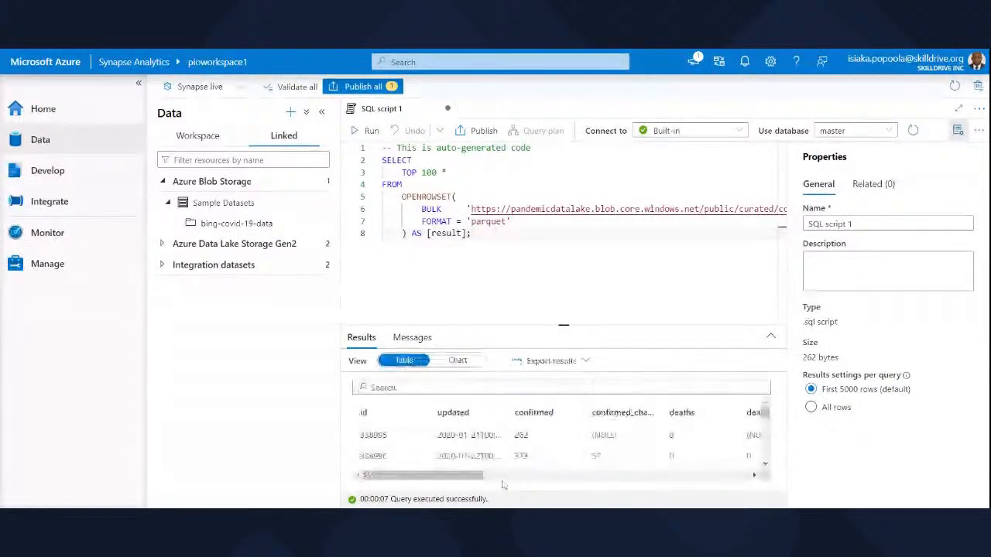
{"action": "mouse_move", "coordinate": [468, 474]}
{"action": "left_mouse_down"}
{"action": "mouse_move", "coordinate": [683, 501]}
{"action": "mouse_move", "coordinate": [471, 483]}
{"action": "left_mouse_up"}
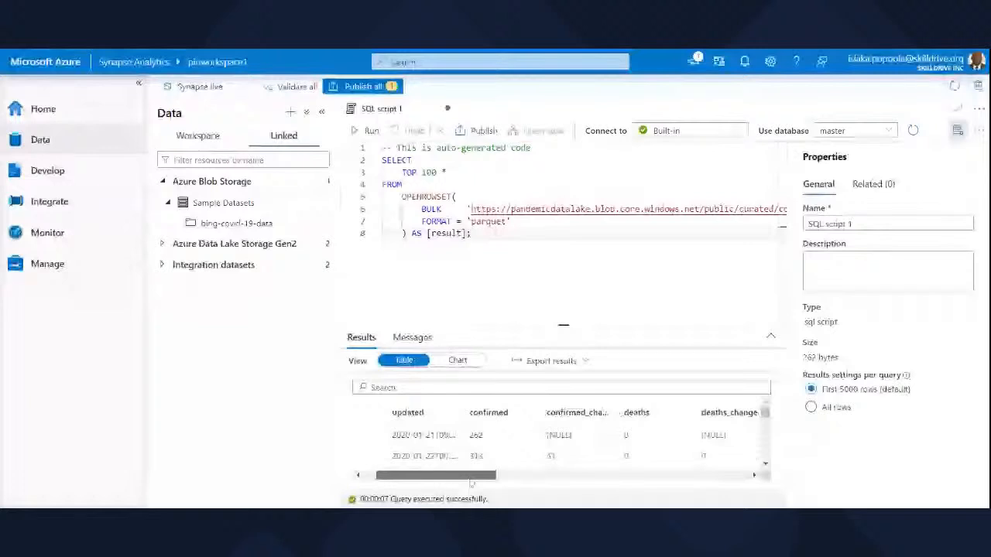
{"action": "left_click_drag", "start_coordinate": [470, 483], "coordinate": [454, 481]}
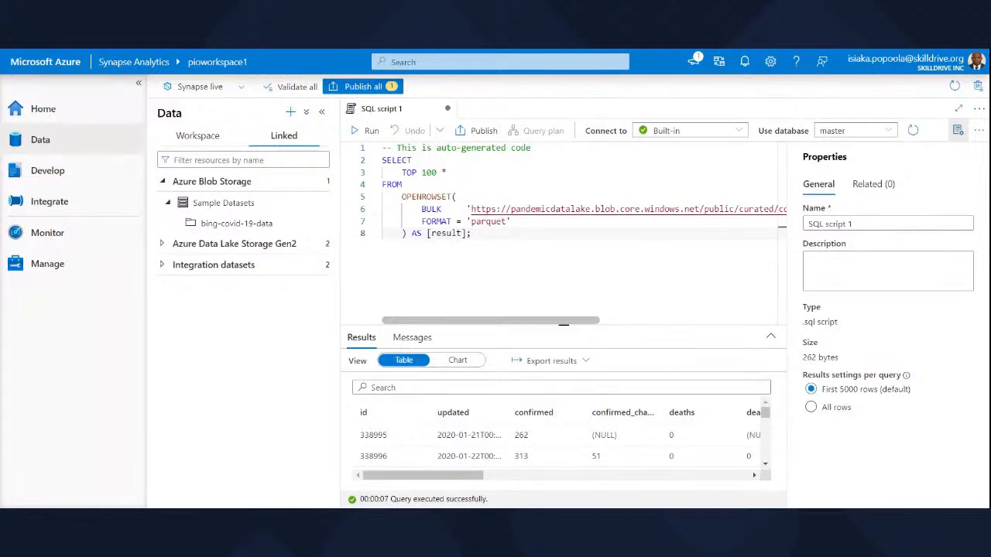
Replace TOP 100 in the SELECT clause with a count function and enclose the asterisk in parentheses.
{"action": "left_click", "coordinate": [437, 173]}
{"action": "key", "text": "BackSpace"}
{"action": "key", "text": "BackSpace"}
{"action": "key", "text": "BackSpace"}
{"action": "key", "text": "BackSpace"}
{"action": "key", "text": "BackSpace"}
{"action": "key", "text": "BackSpace"}
{"action": "key", "text": "BackSpace"}
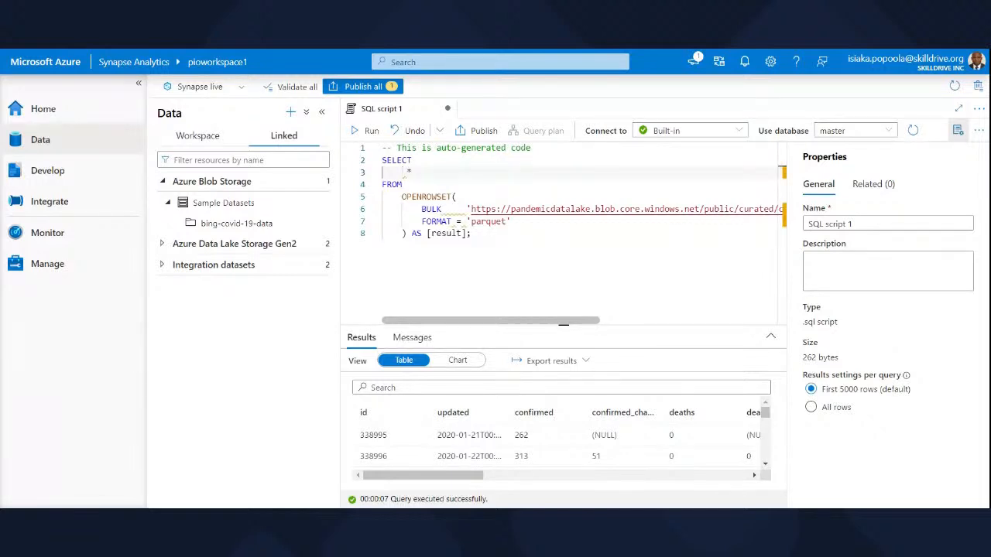
{"action": "type", "text": "c"}
{"action": "type", "text": "ount"}
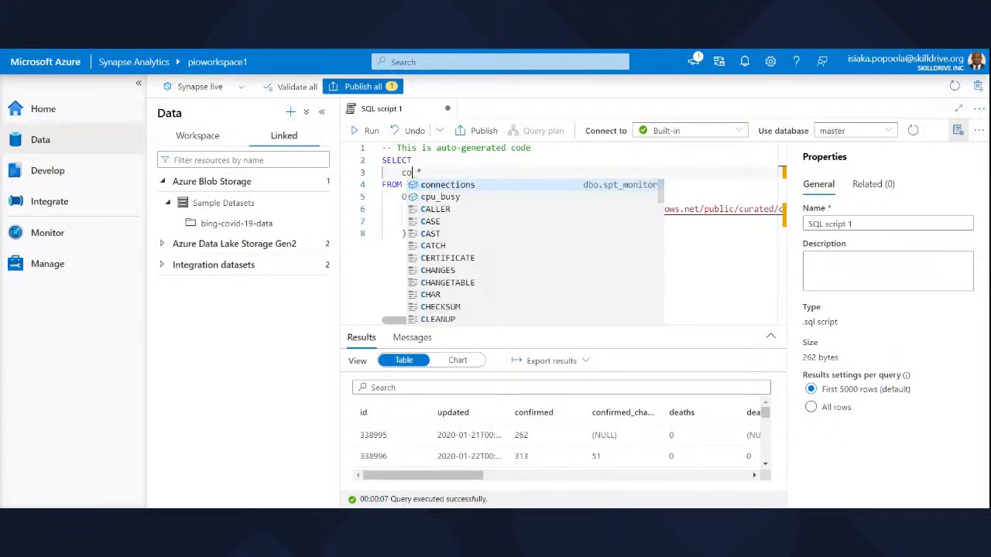
{"action": "key", "text": "Right"}
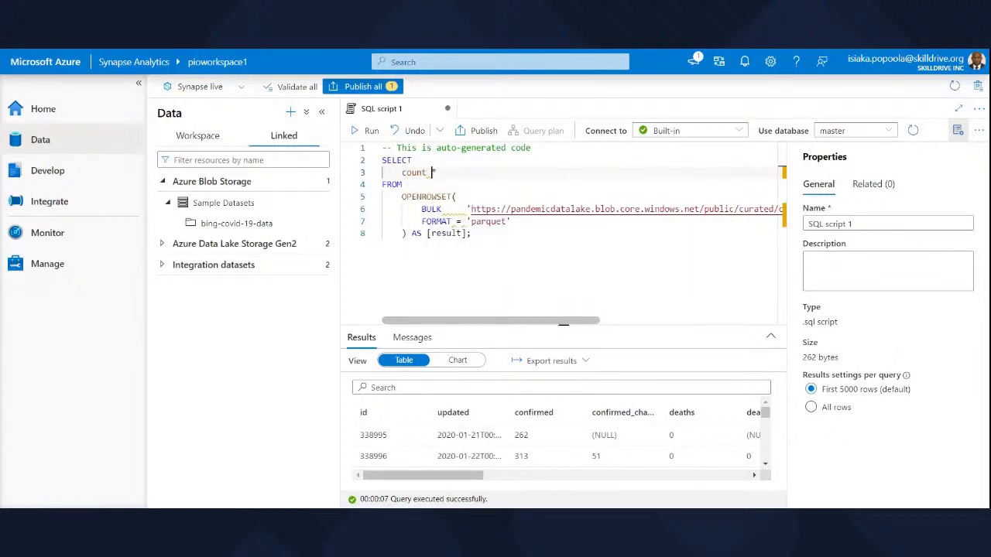
{"action": "type", "text": "("}
{"action": "key", "text": "Right"}
{"action": "type", "text": ")"}
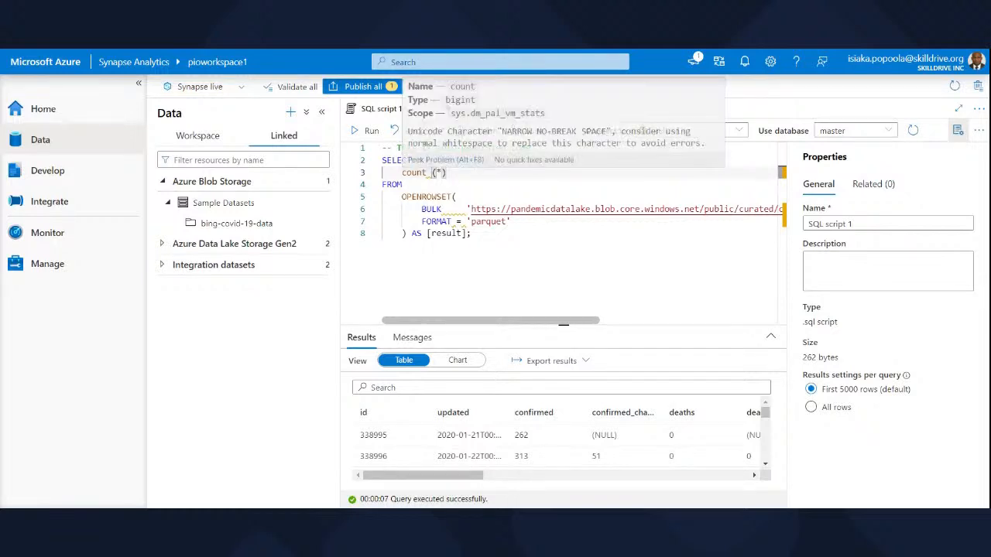
Rewrite the function name in uppercase without the preceding space so the SELECT clause reads COUNT(*).
{"action": "left_click", "coordinate": [432, 171]}
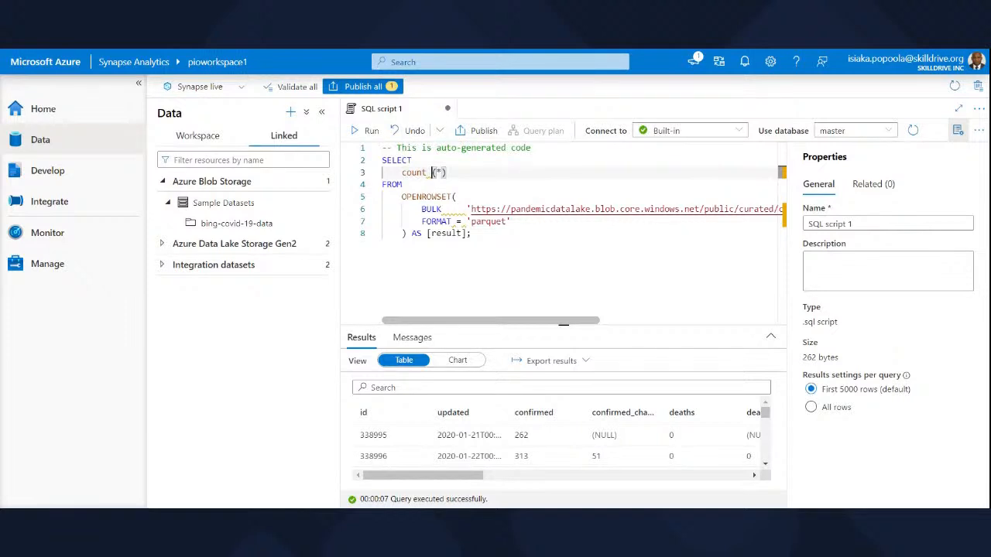
{"action": "key", "text": "BackSpace"}
{"action": "key", "text": "BackSpace"}
{"action": "key", "text": "BackSpace"}
{"action": "key", "text": "BackSpace"}
{"action": "key", "text": "BackSpace"}
{"action": "key", "text": "BackSpace"}
{"action": "type", "text": "COUNT"}
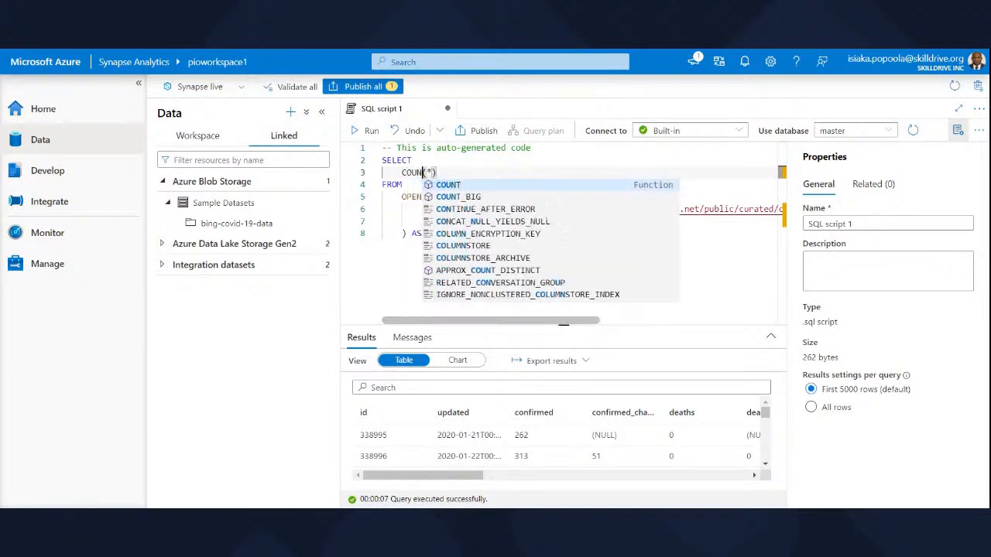
{"action": "key", "text": "Escape"}
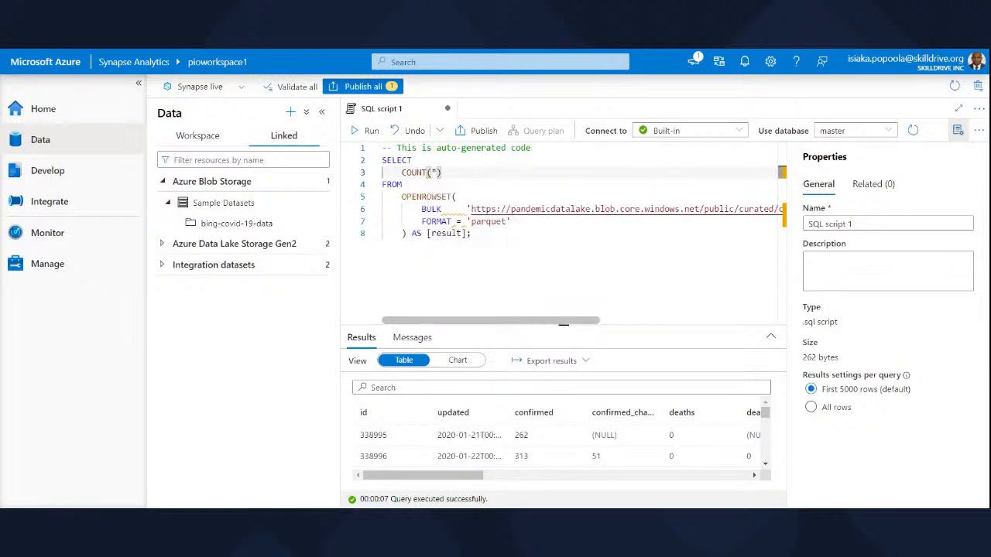
Run the complete COUNT(*) query against the dataset and clear the text selection.
{"action": "left_click", "coordinate": [471, 234]}
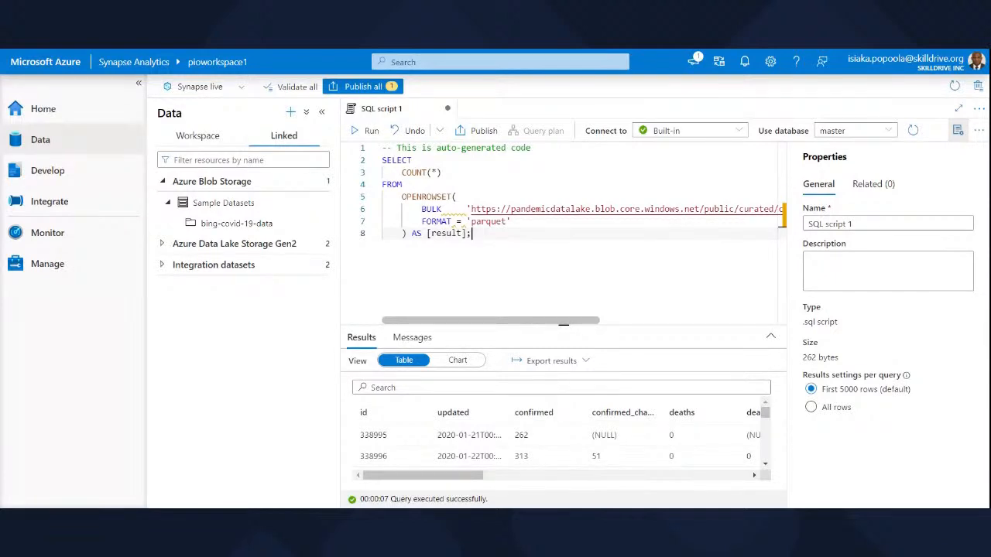
{"action": "left_click_drag", "start_coordinate": [471, 234], "coordinate": [380, 147]}
{"action": "left_click", "coordinate": [370, 131]}
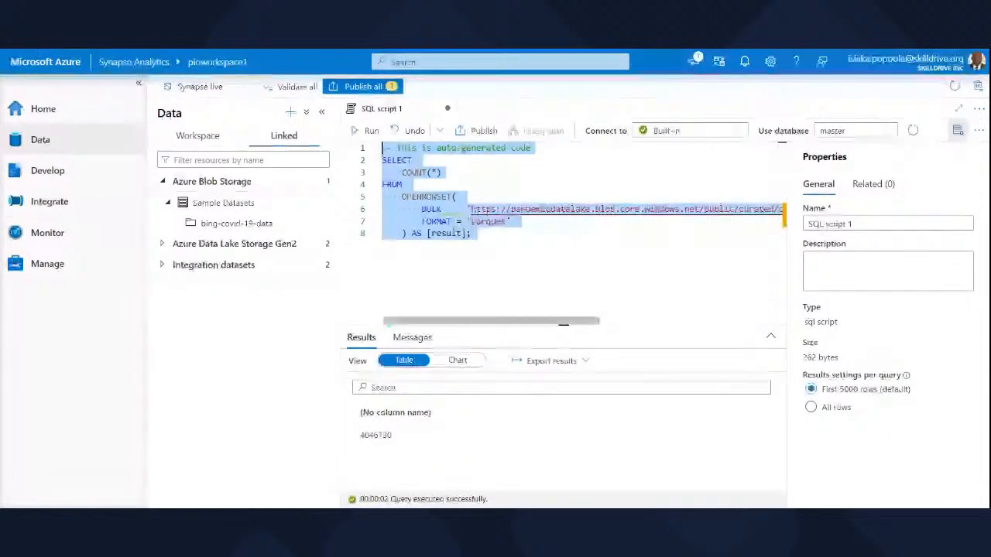
{"action": "left_click", "coordinate": [499, 235]}
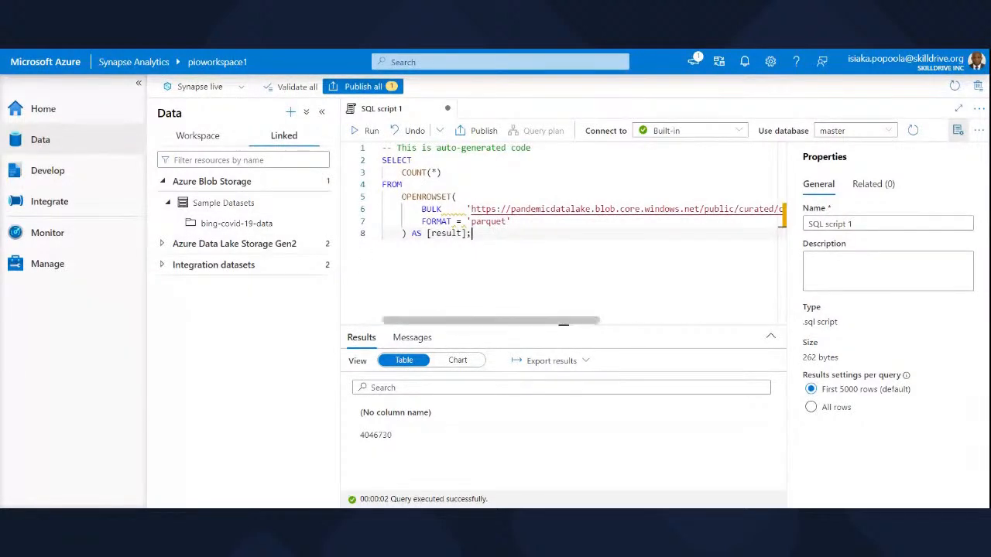
Rename the SQL script as "SQL for showing row count".
{"action": "triple_click", "coordinate": [840, 224]}
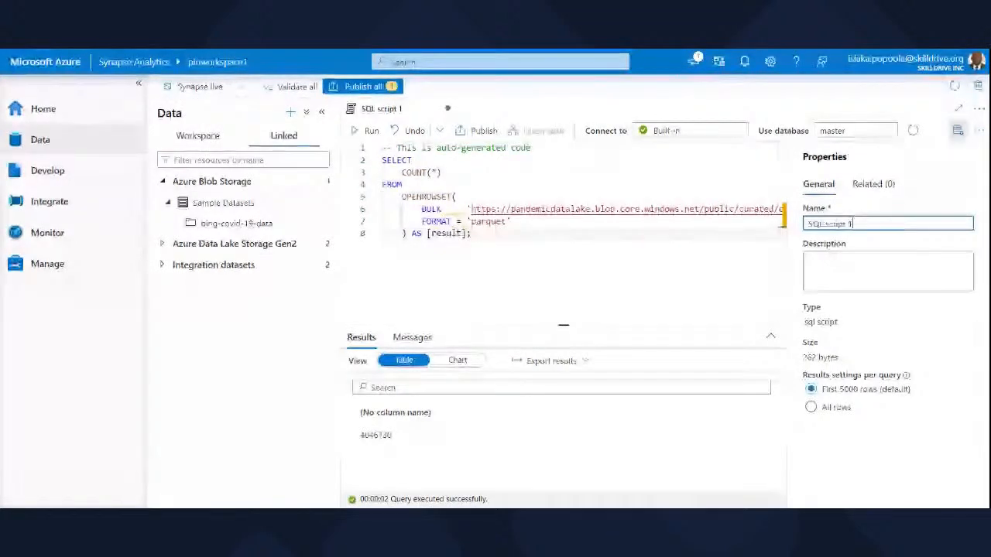
{"action": "type", "text": "SQL "}
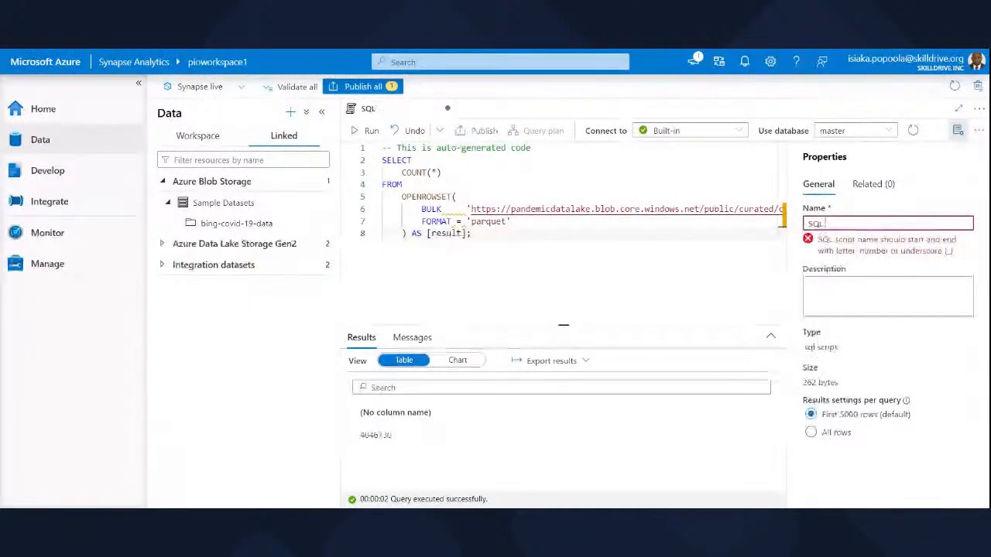
{"action": "type", "text": "for i"}
{"action": "type", "text": "howing"}
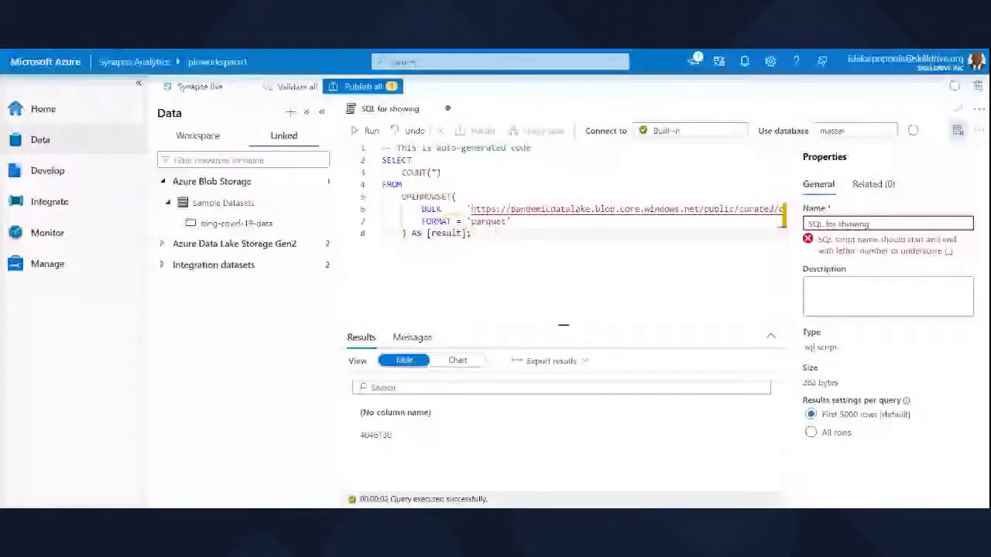
{"action": "type", "text": " row c"}
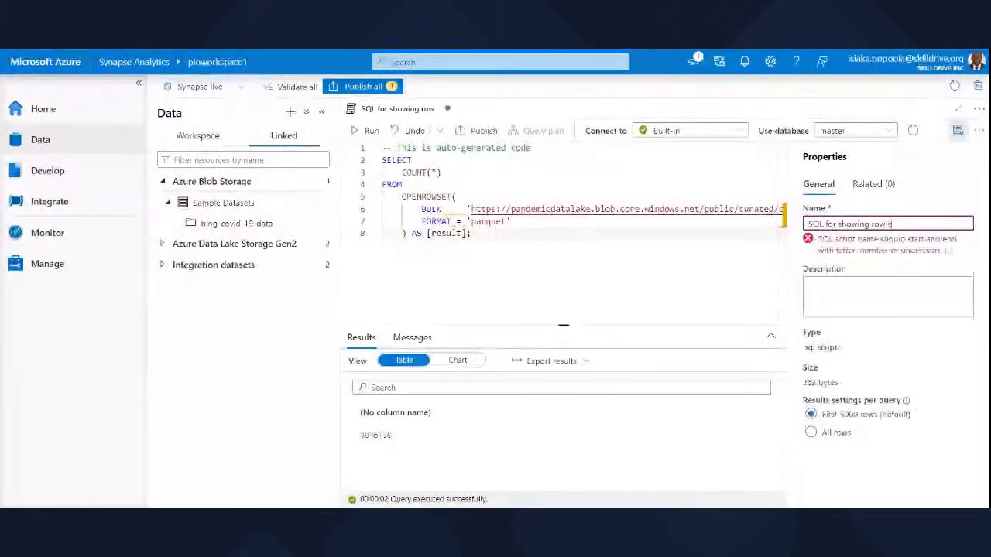
{"action": "type", "text": "ount"}
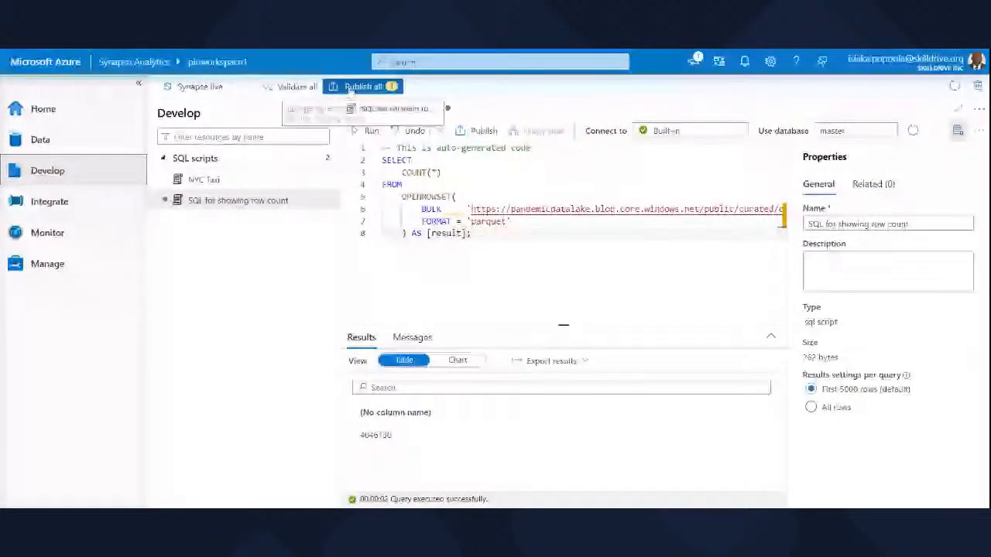
Publish all pending changes, including the new row count script, to the live environment from the Develop hub.
{"action": "left_click", "coordinate": [350, 87]}
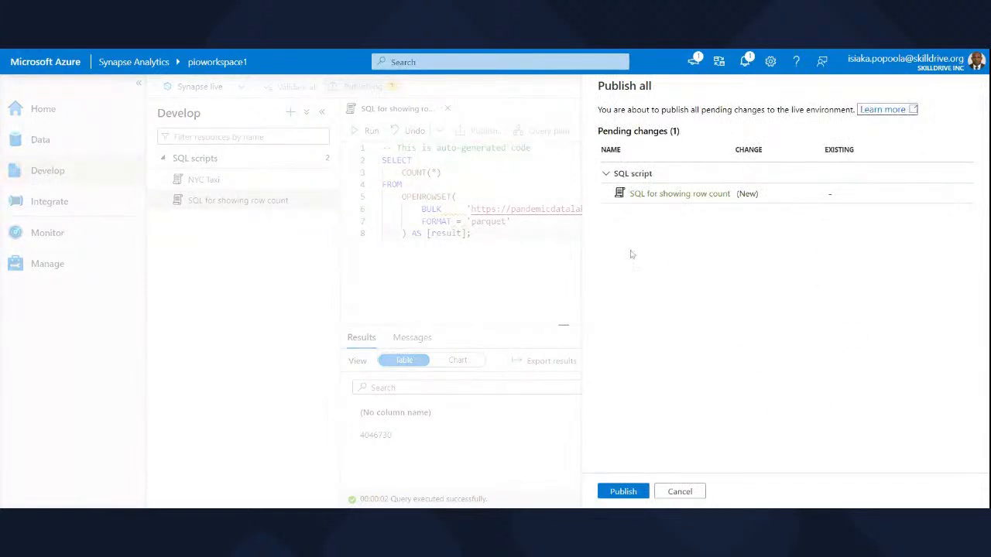
{"action": "left_click", "coordinate": [624, 491]}
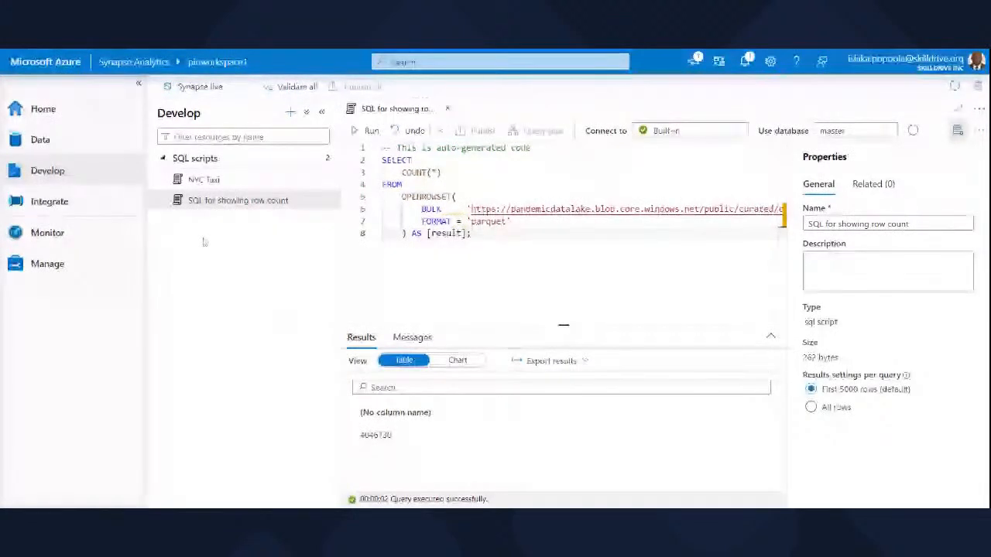
Open the NYC Taxi script to view its query, and return to the "SQL for showing row count" script.
{"action": "left_click", "coordinate": [202, 180]}
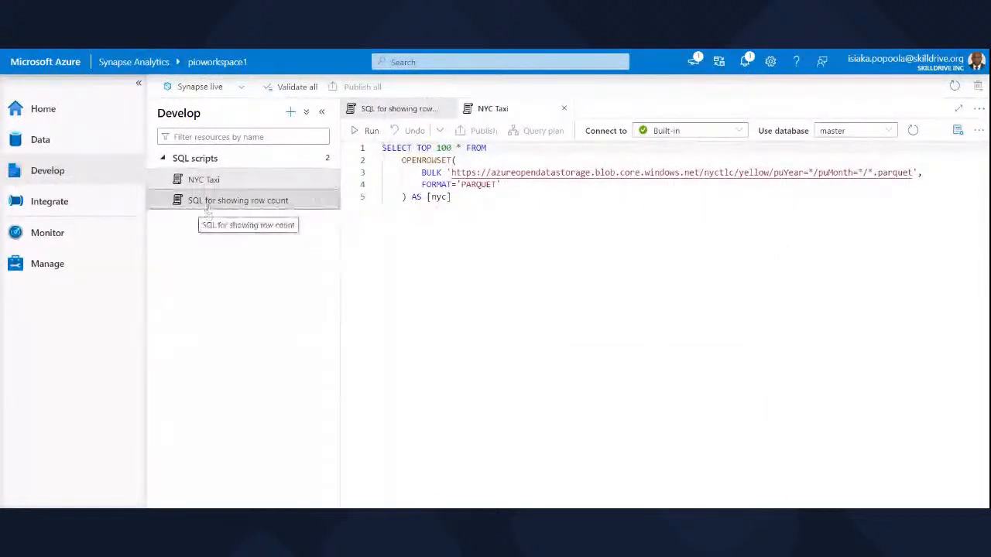
{"action": "left_click", "coordinate": [208, 203]}
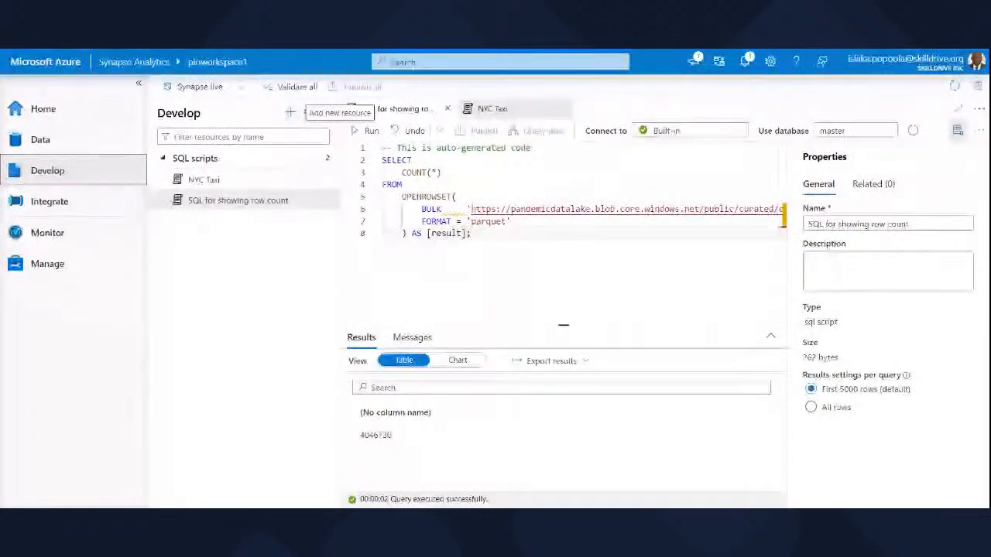
Create a new blank SQL script in the Develop hub and delete that same script, confirming the deletion.
{"action": "left_click", "coordinate": [291, 112]}
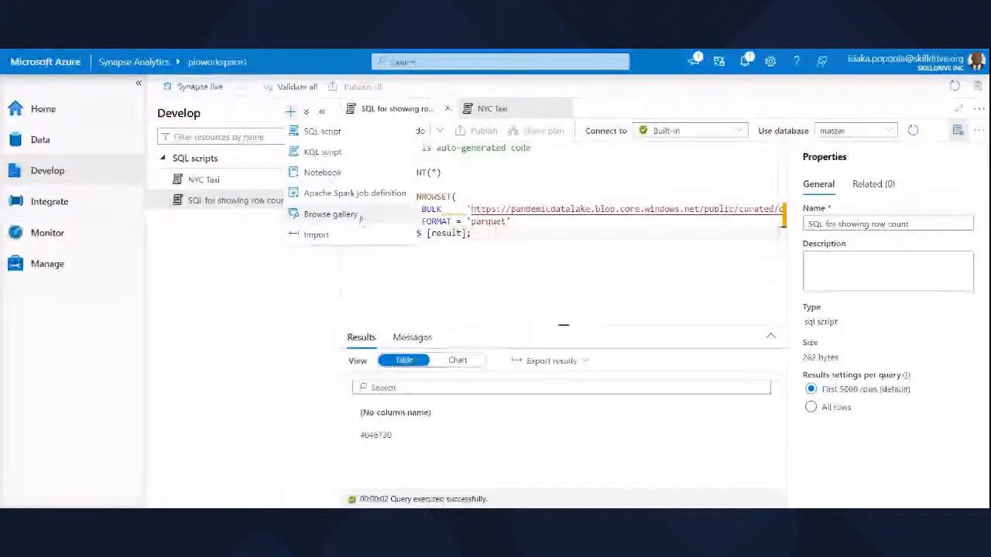
{"action": "left_click", "coordinate": [317, 133]}
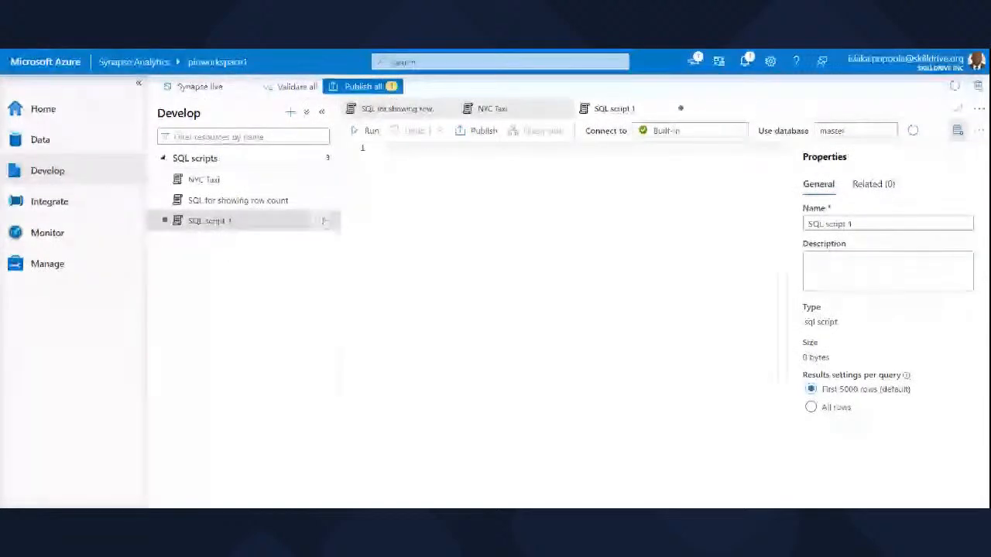
{"action": "left_click", "coordinate": [327, 222]}
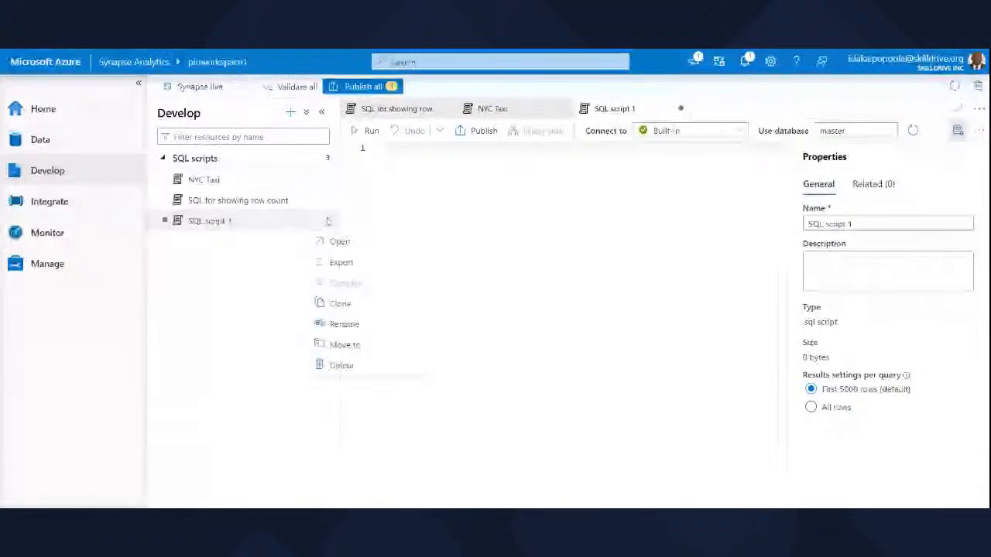
{"action": "left_click", "coordinate": [368, 369]}
{"action": "left_click", "coordinate": [418, 334]}
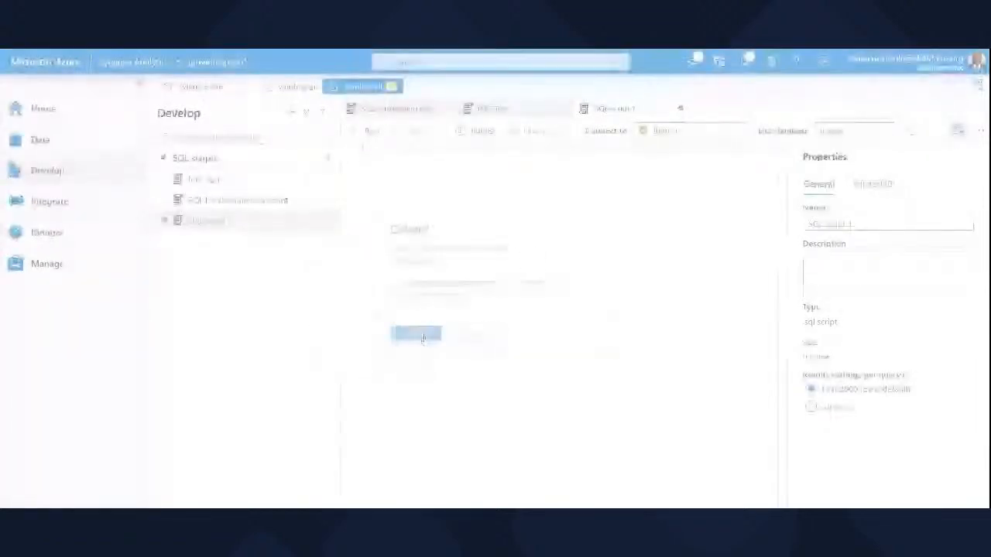
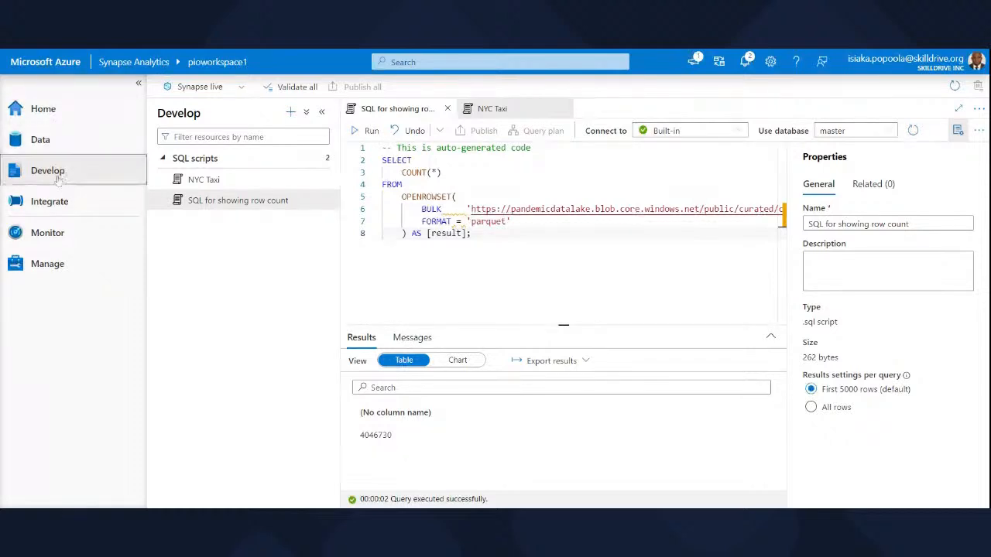
Close the two open SQL scripts and open CopyPipeline from the Integrate hub's pipelines.
{"action": "left_click", "coordinate": [53, 203]}
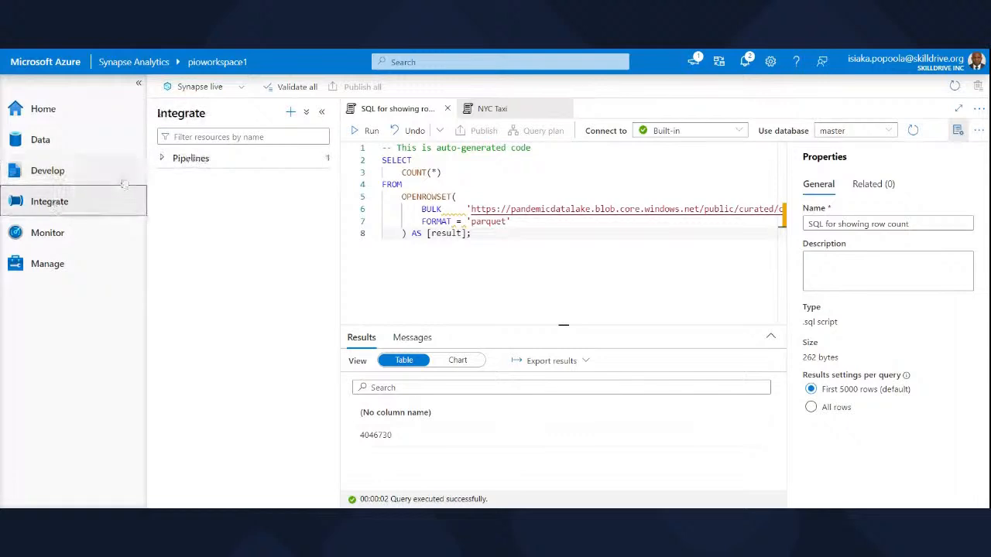
{"action": "left_click", "coordinate": [164, 160]}
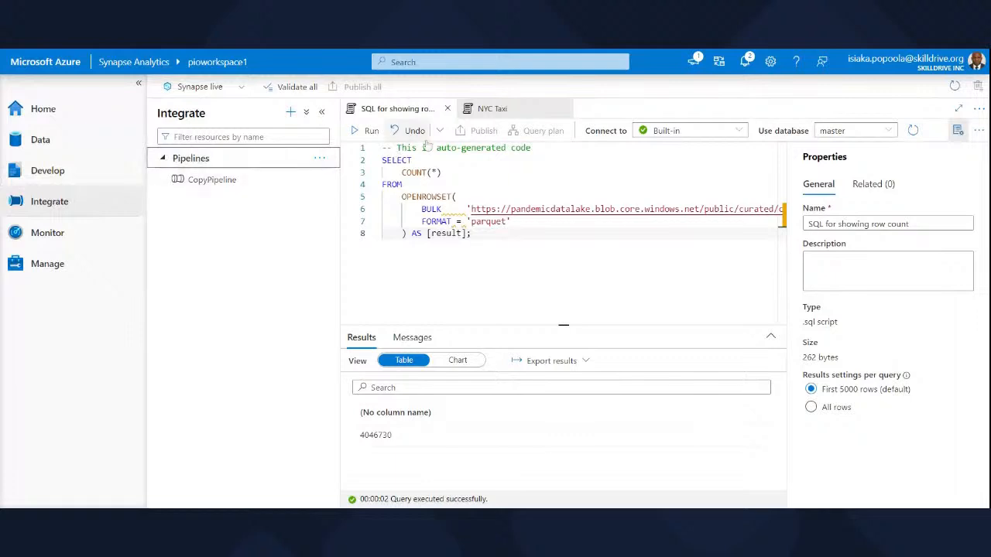
{"action": "left_click", "coordinate": [563, 109]}
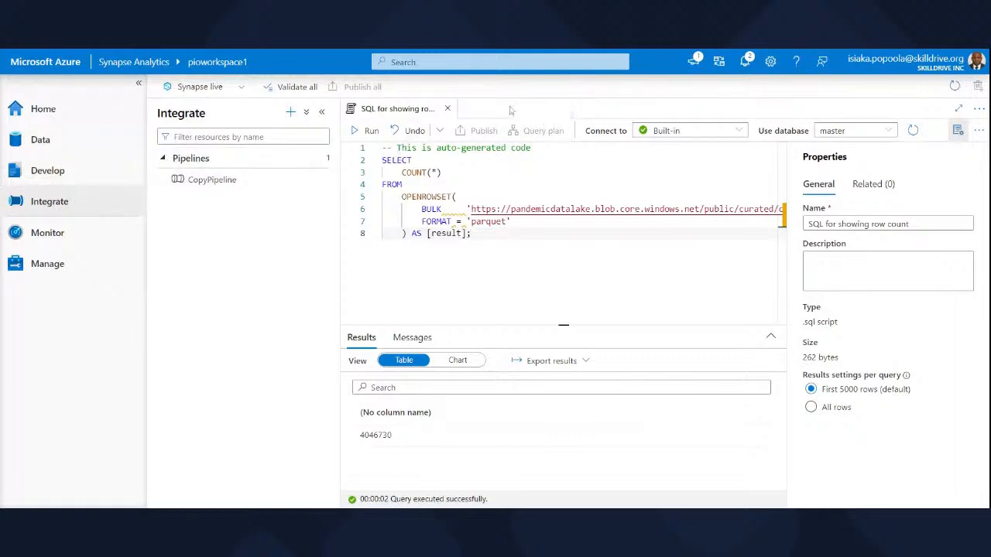
{"action": "left_click", "coordinate": [448, 109]}
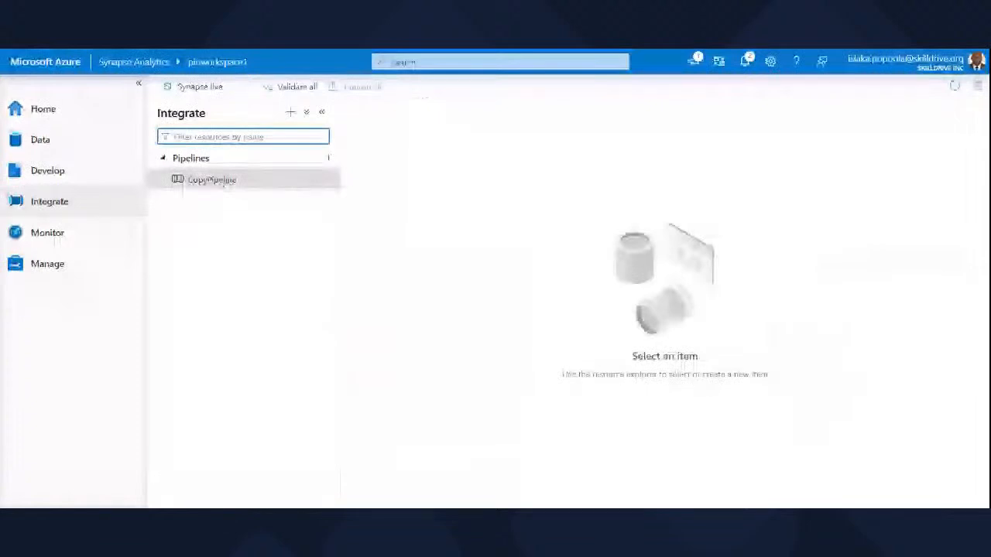
{"action": "left_click", "coordinate": [213, 181]}
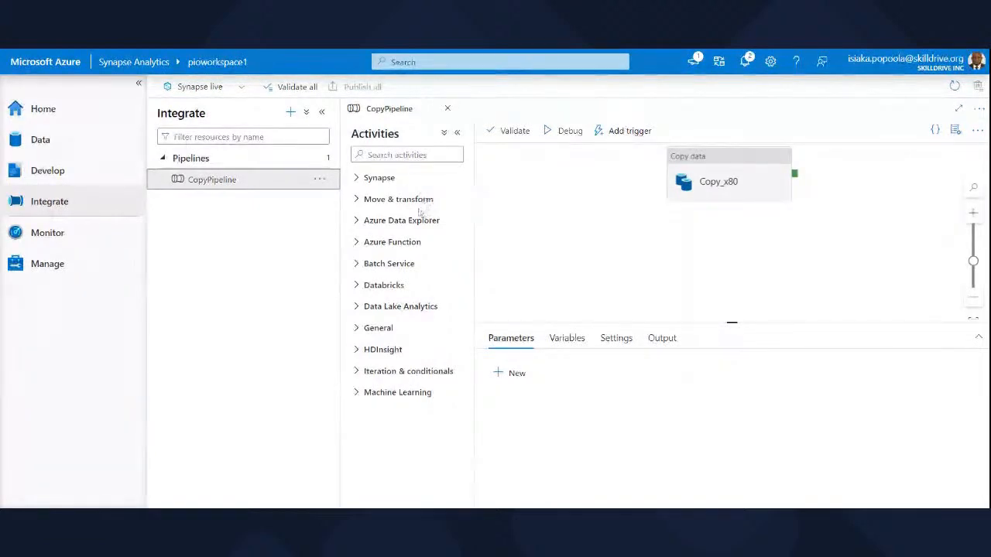
Examine the pipeline activities offered under Move & transform, Azure Data Explorer, Azure Function and Data Lake Analytics.
{"action": "left_click", "coordinate": [407, 155]}
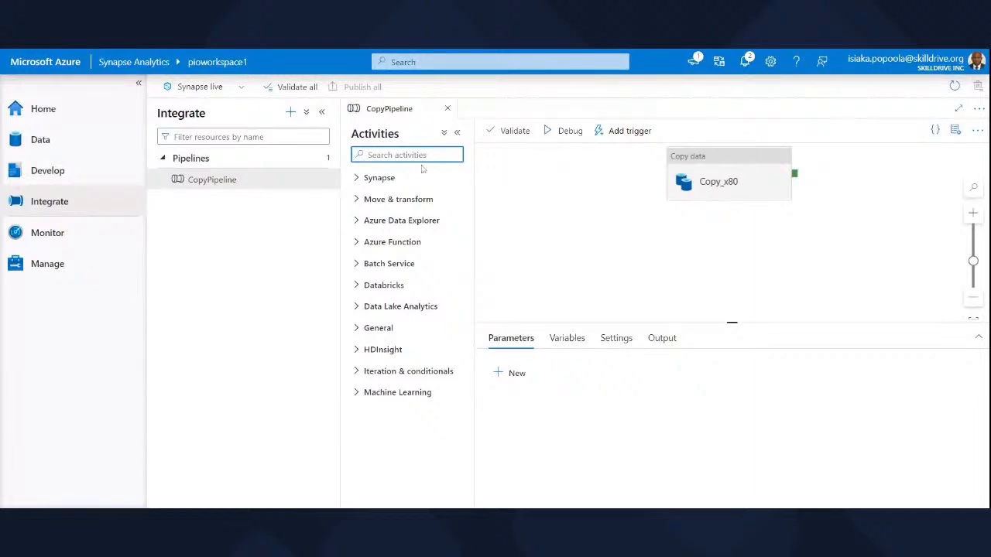
{"action": "left_click", "coordinate": [390, 206]}
{"action": "left_click", "coordinate": [391, 207]}
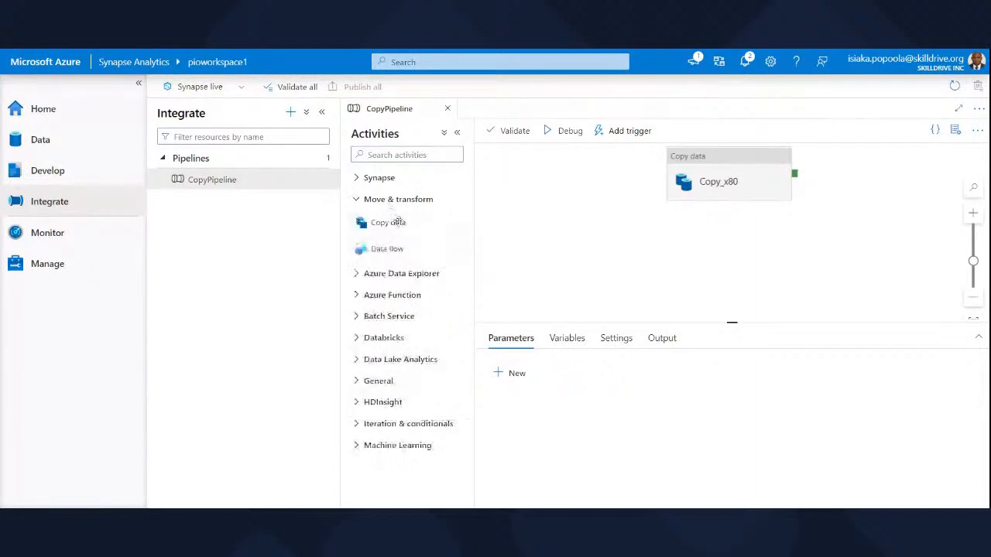
{"action": "left_click", "coordinate": [356, 275]}
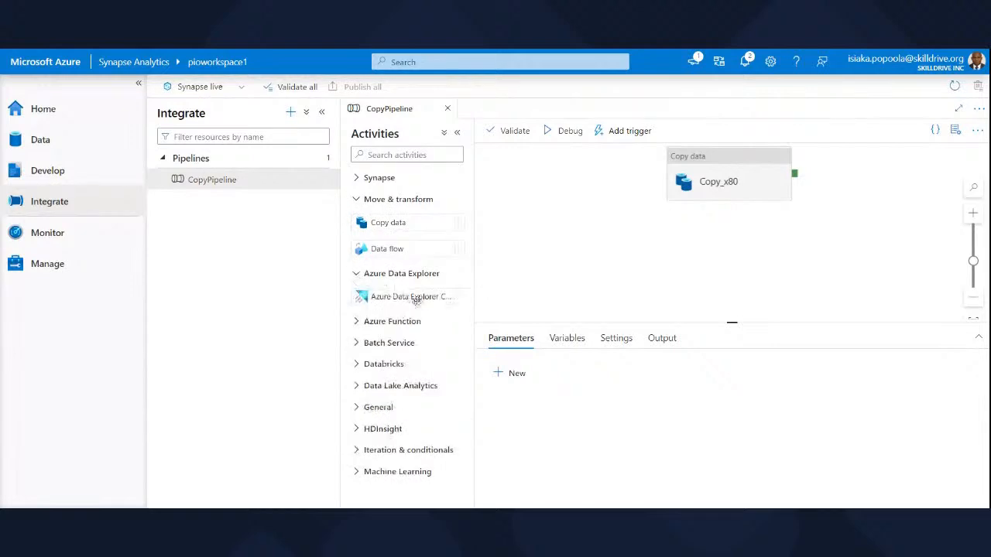
{"action": "left_click", "coordinate": [358, 324]}
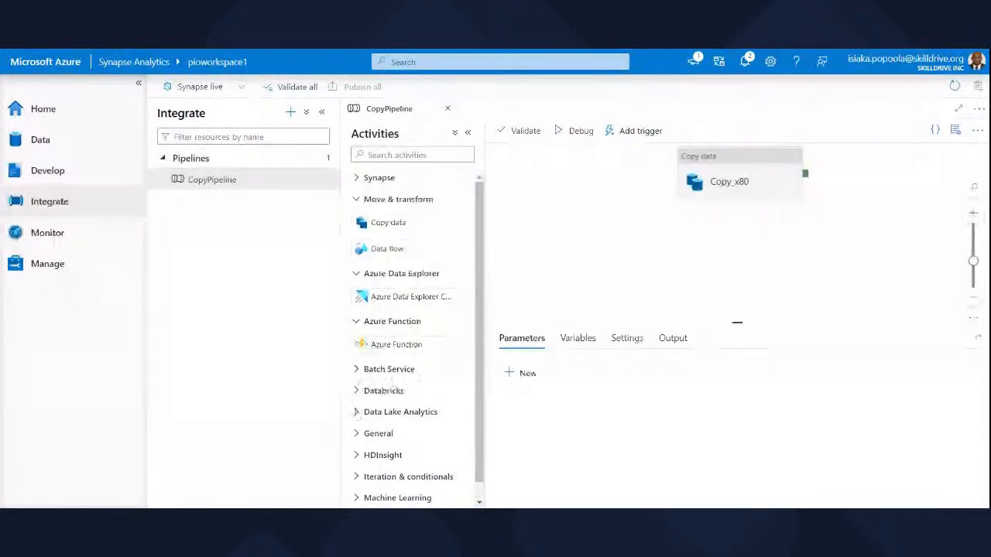
{"action": "left_click", "coordinate": [357, 413]}
{"action": "left_click", "coordinate": [361, 203]}
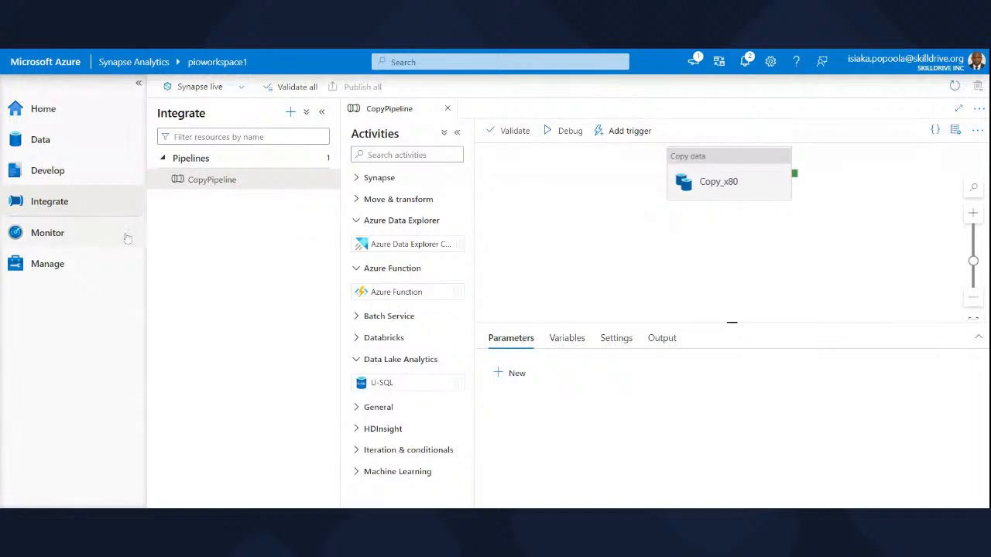
Review the pipeline runs, SQL pools, Apache Spark pools, SQL requests and KQL requests in the Monitor hub.
{"action": "left_click", "coordinate": [66, 238]}
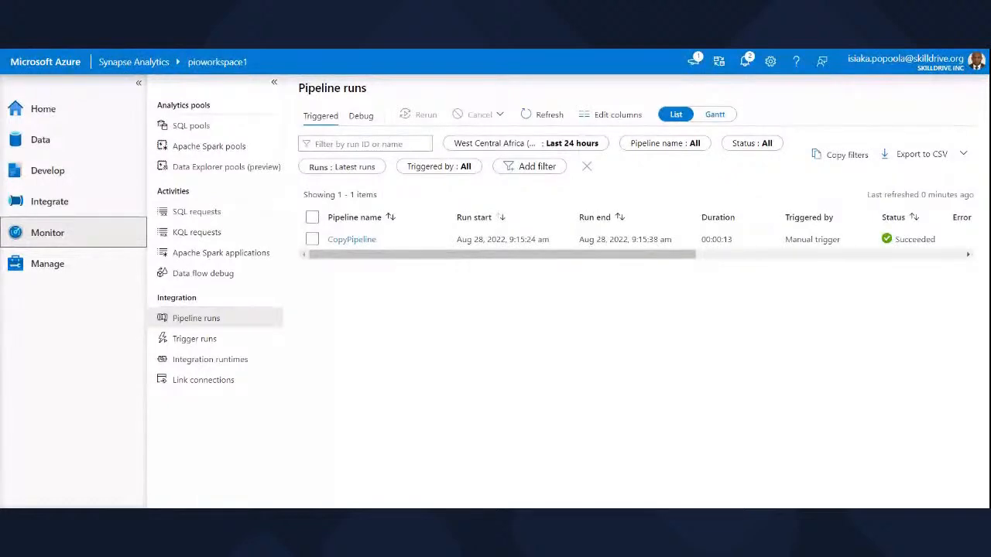
{"action": "left_click", "coordinate": [219, 127]}
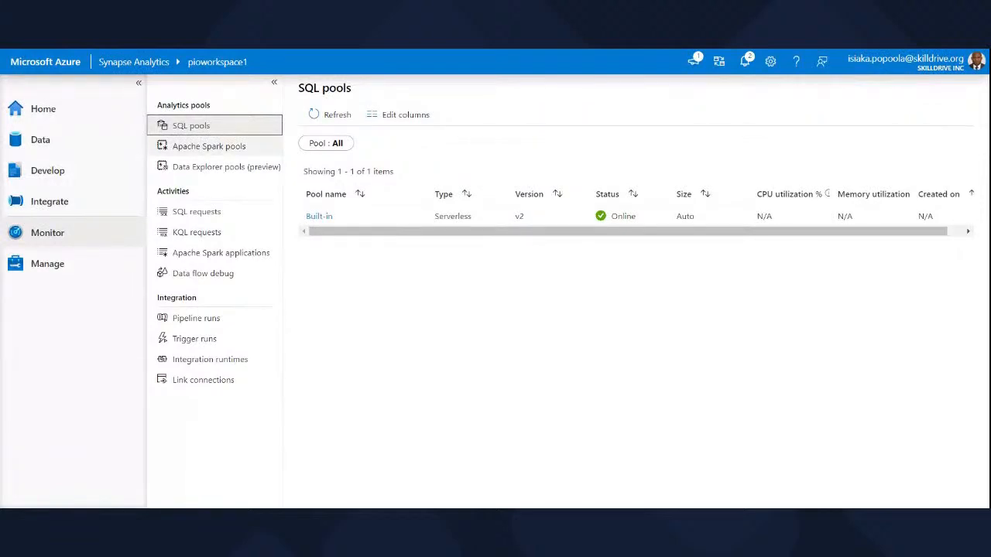
{"action": "left_click", "coordinate": [184, 152]}
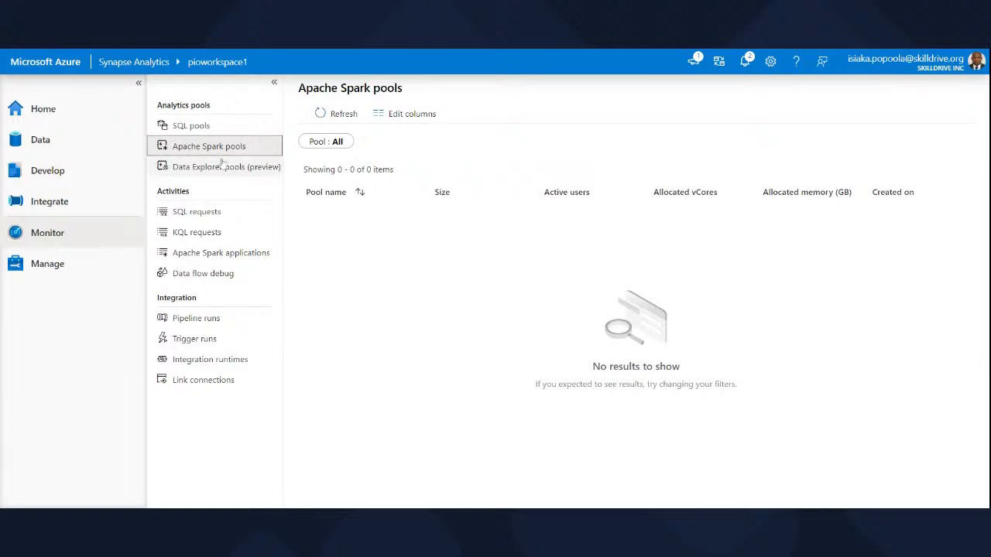
{"action": "left_click", "coordinate": [186, 215]}
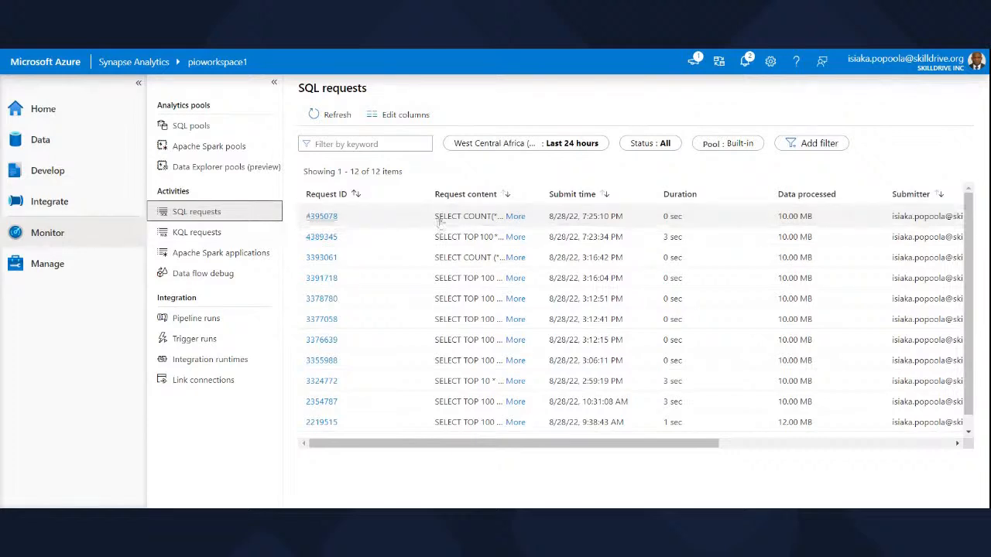
{"action": "left_click", "coordinate": [206, 235]}
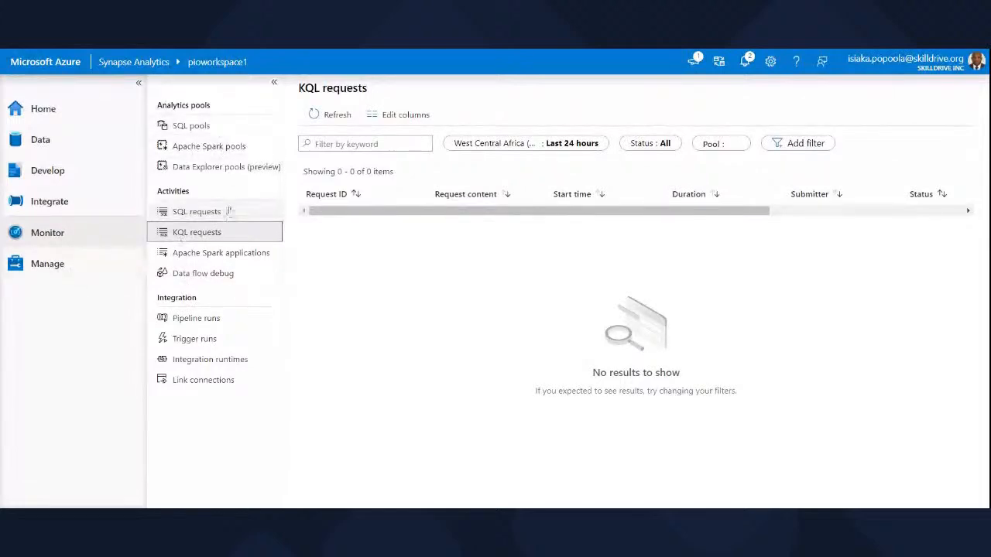
Review the SQL pools and Apache Spark pools in the Manage hub, and view the new dedicated SQL pool form without creating a pool.
{"action": "left_click", "coordinate": [46, 271]}
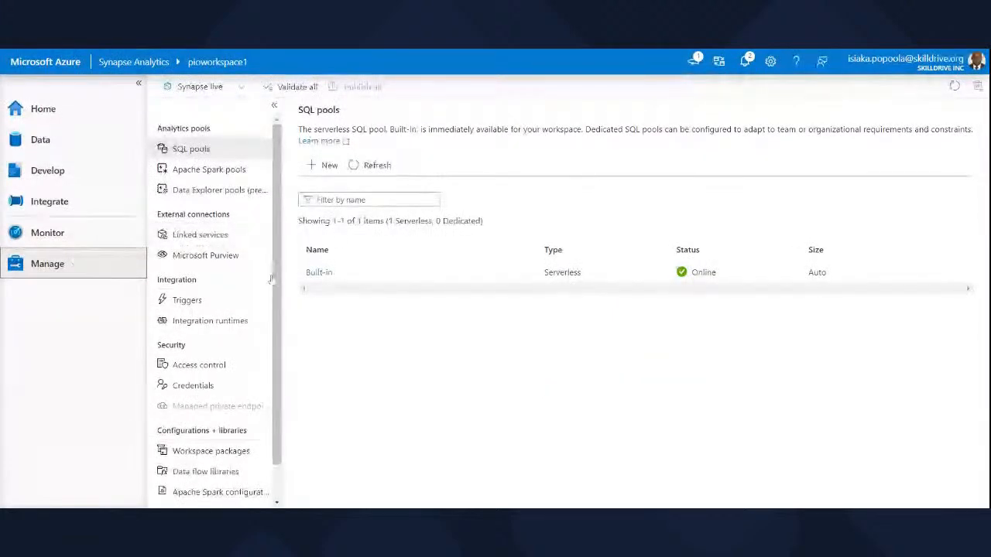
{"action": "mouse_move", "coordinate": [277, 382]}
{"action": "left_mouse_down"}
{"action": "mouse_move", "coordinate": [283, 408]}
{"action": "mouse_move", "coordinate": [281, 366]}
{"action": "left_mouse_up"}
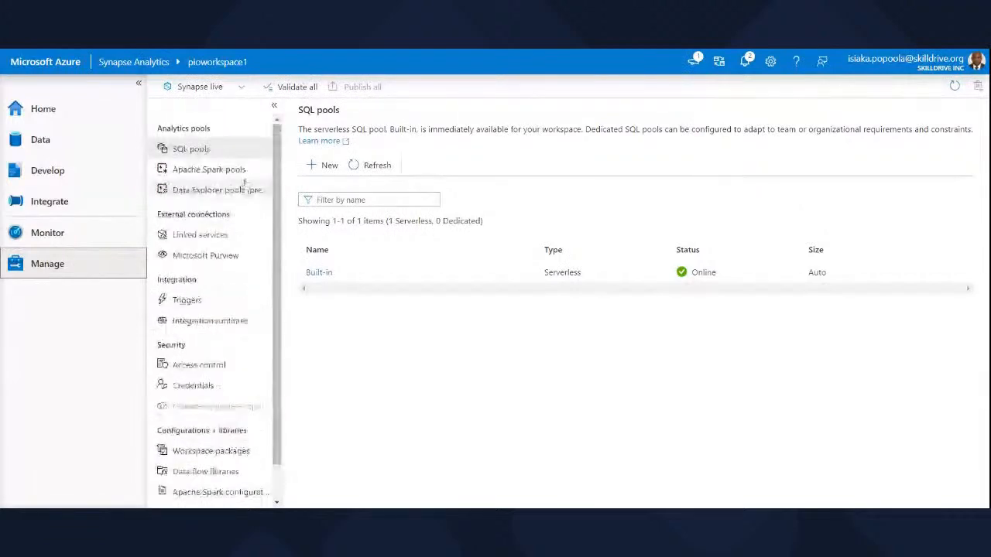
{"action": "left_click", "coordinate": [205, 170]}
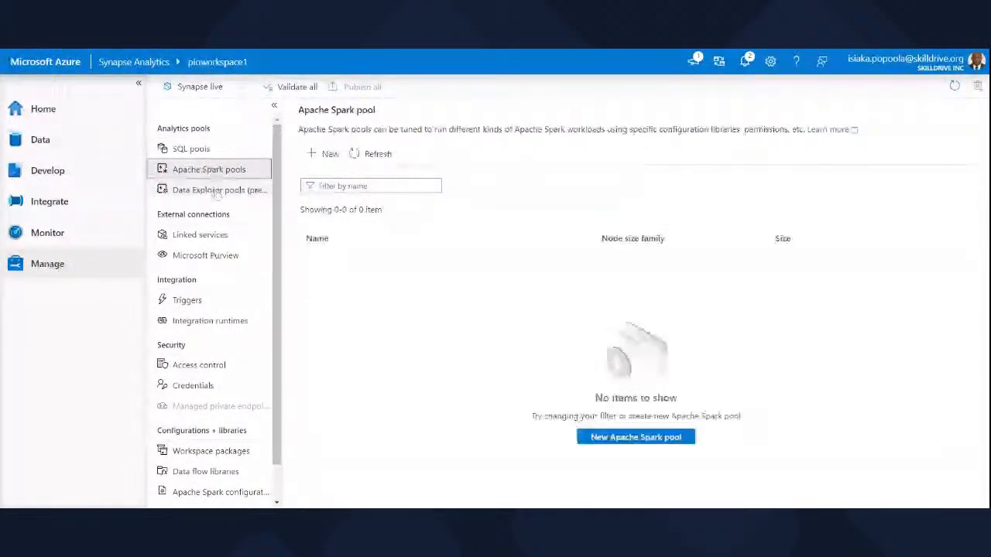
{"action": "left_click", "coordinate": [200, 151]}
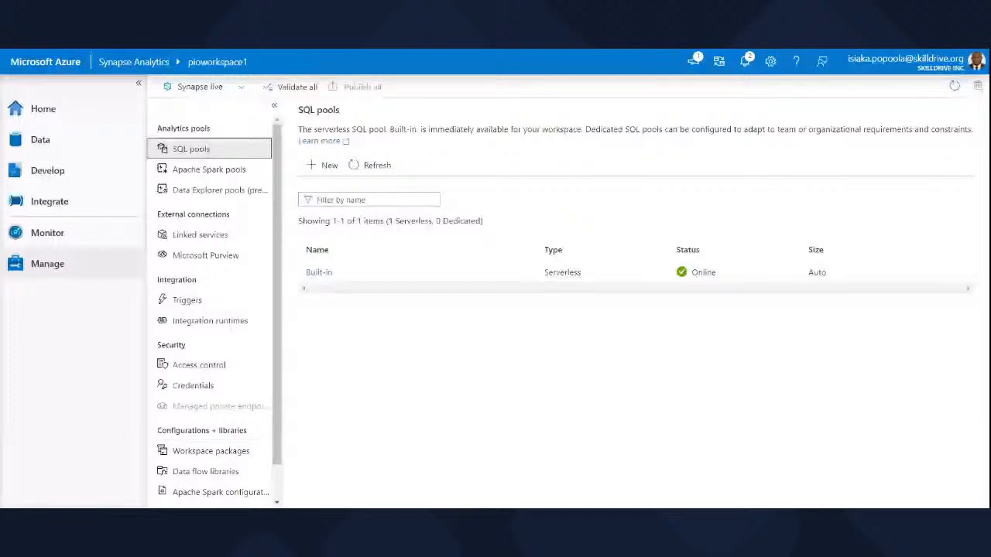
{"action": "left_click", "coordinate": [328, 166]}
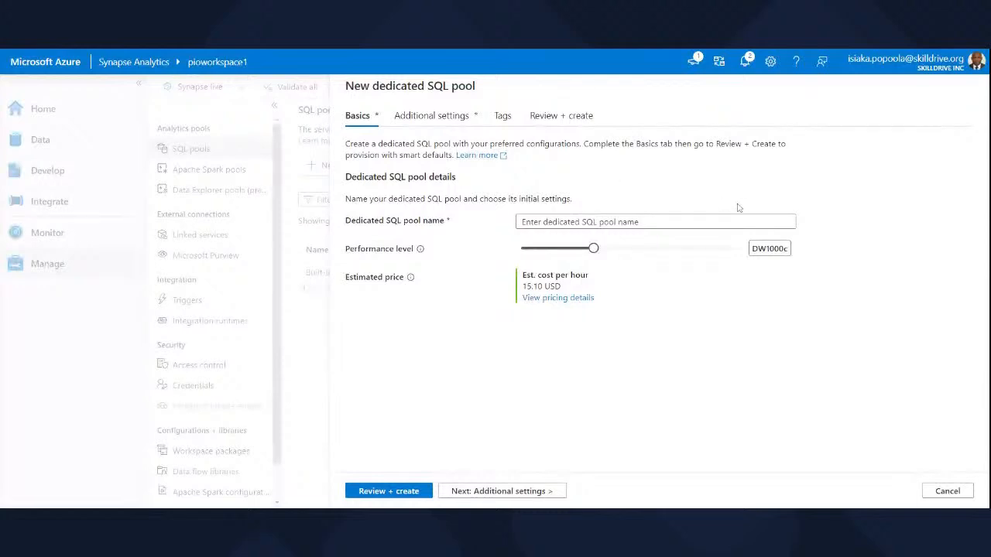
{"action": "left_click", "coordinate": [947, 492]}
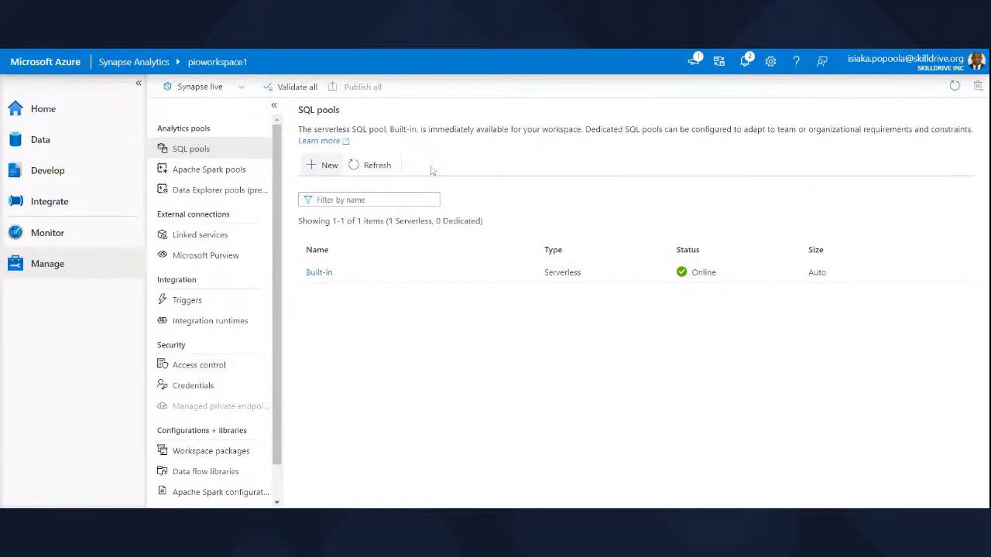
Create a dedicated SQL pool named SQLPool1 with the performance level set to DW100c.
{"action": "left_click", "coordinate": [328, 165]}
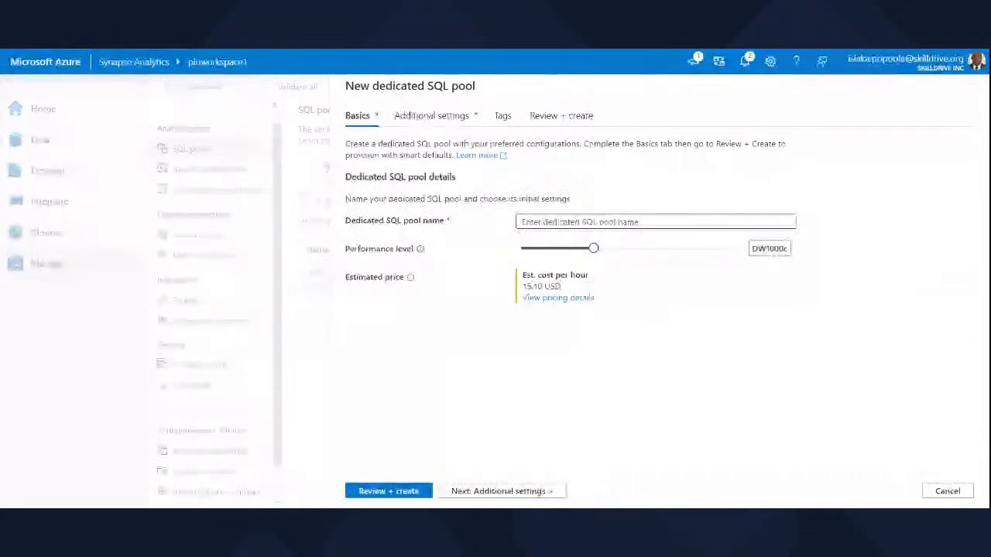
{"action": "type", "text": "SQ"}
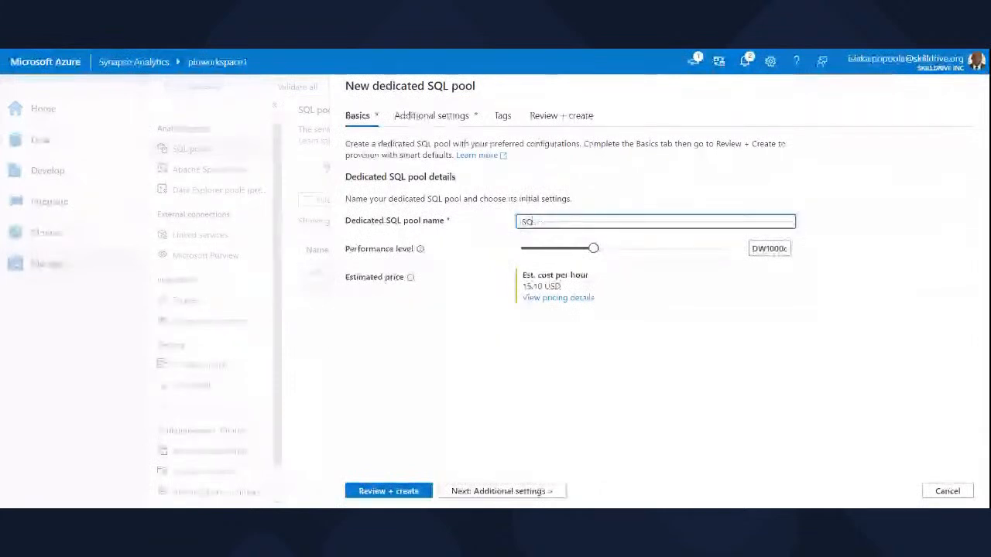
{"action": "type", "text": "LPool"}
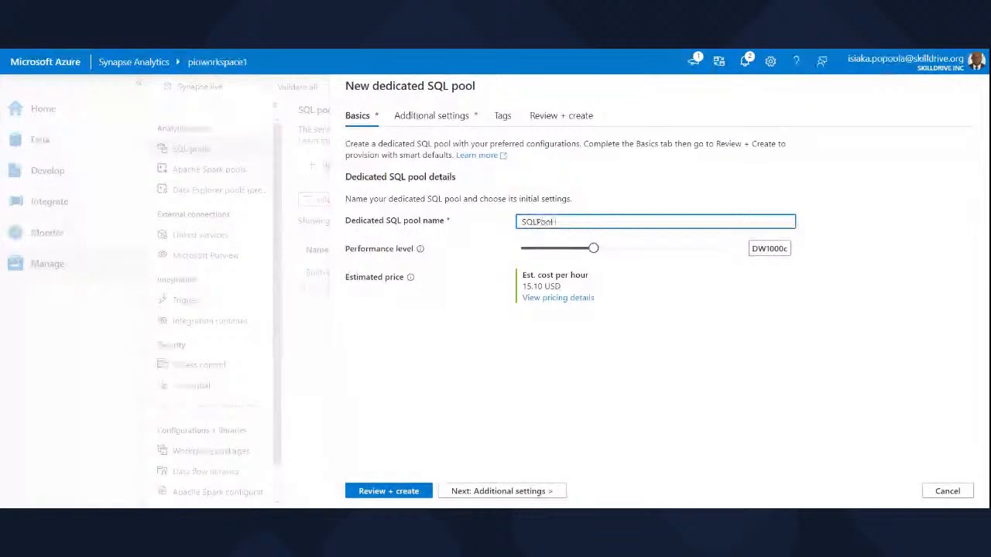
{"action": "type", "text": "1"}
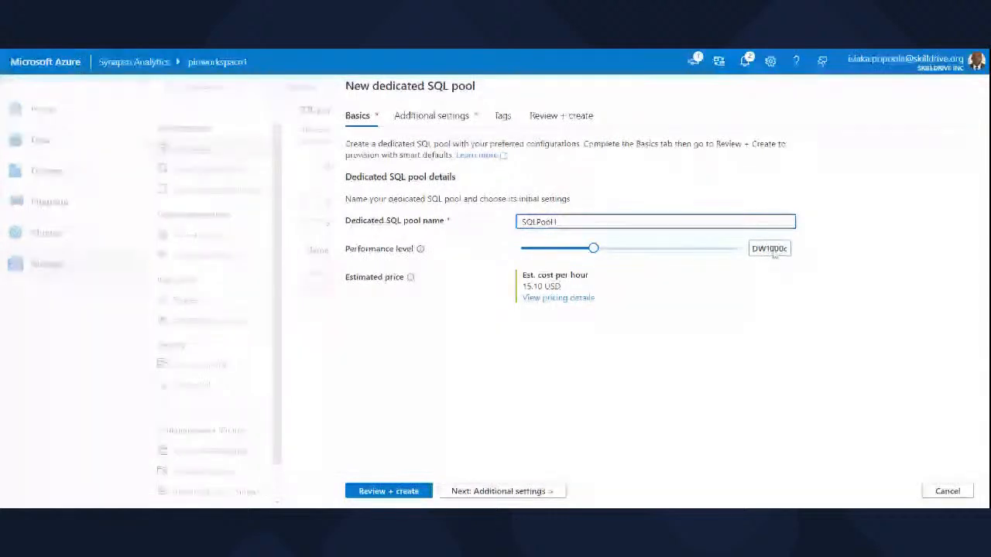
{"action": "mouse_move", "coordinate": [593, 248]}
{"action": "left_mouse_down"}
{"action": "mouse_move", "coordinate": [666, 250]}
{"action": "mouse_move", "coordinate": [537, 248]}
{"action": "mouse_move", "coordinate": [597, 250]}
{"action": "left_mouse_up"}
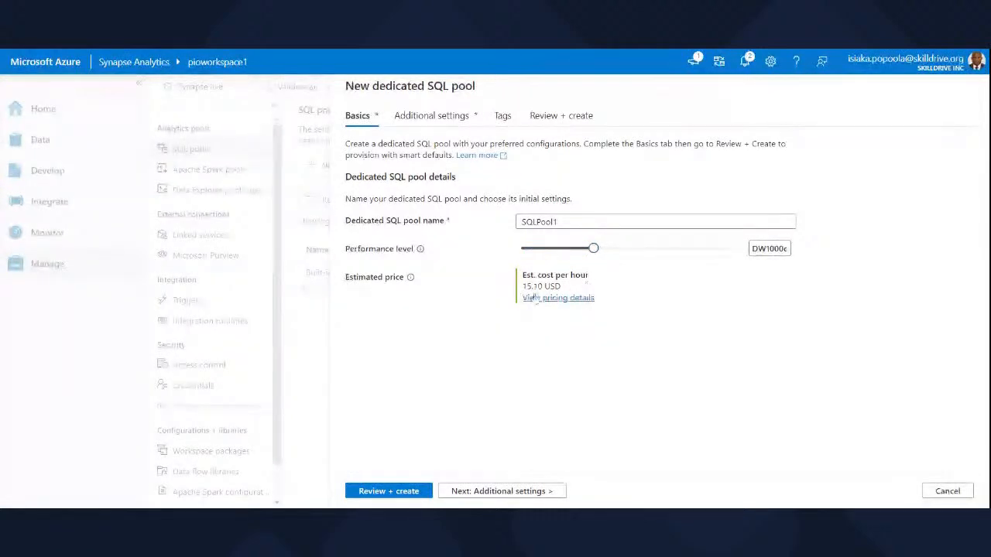
{"action": "left_click_drag", "start_coordinate": [596, 254], "coordinate": [525, 253]}
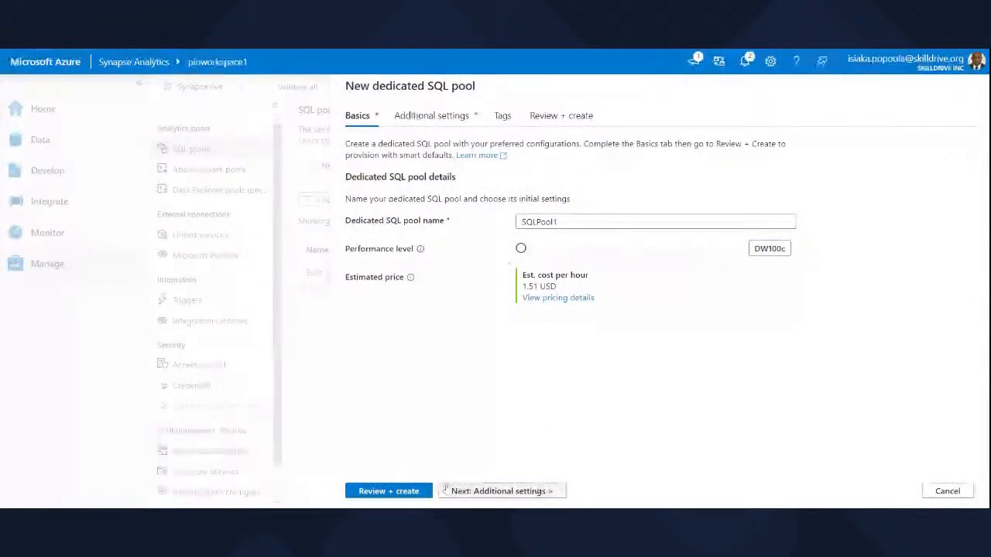
{"action": "left_click", "coordinate": [402, 492]}
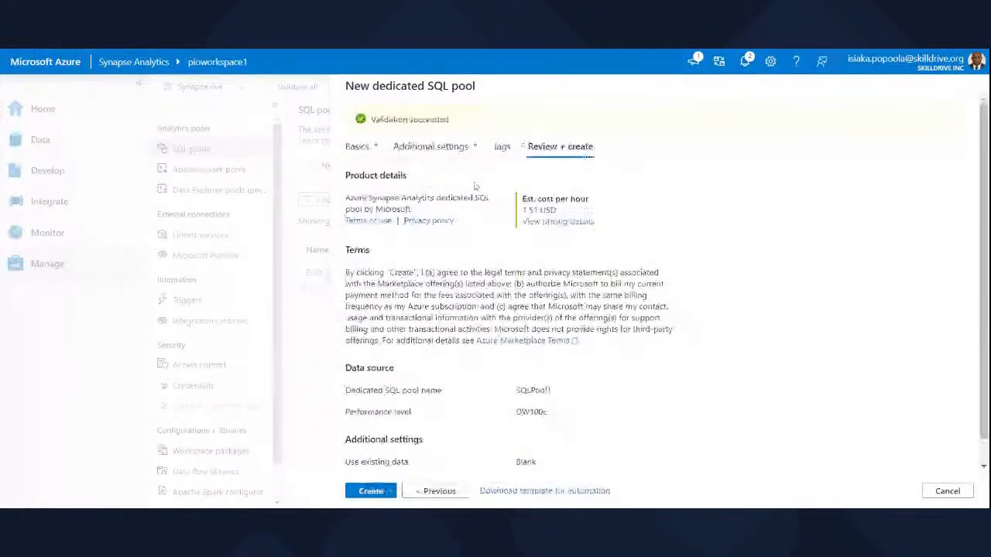
{"action": "left_click", "coordinate": [373, 492]}
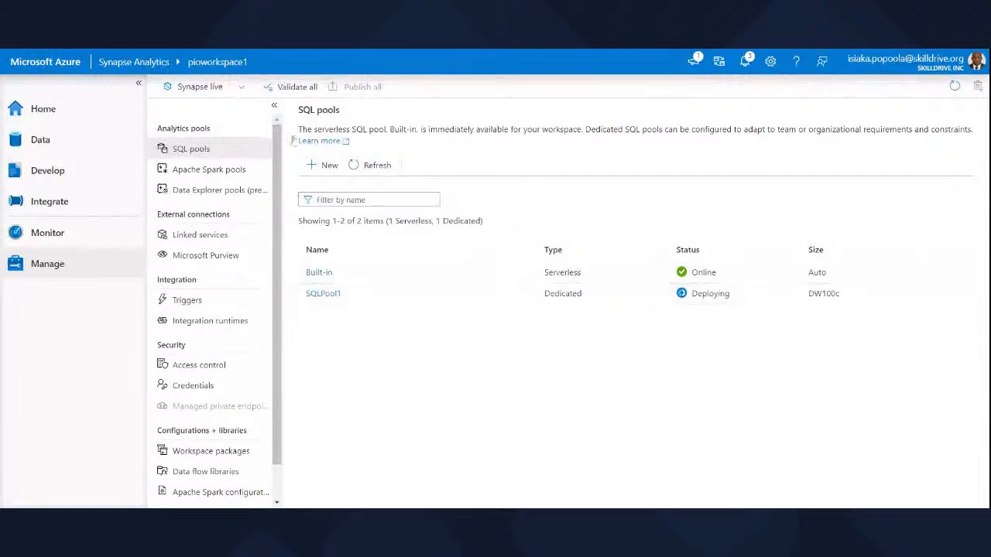
Create an Apache Spark pool named Spark1 with the default settings, and open the notifications to check its deployment.
{"action": "left_click", "coordinate": [193, 176]}
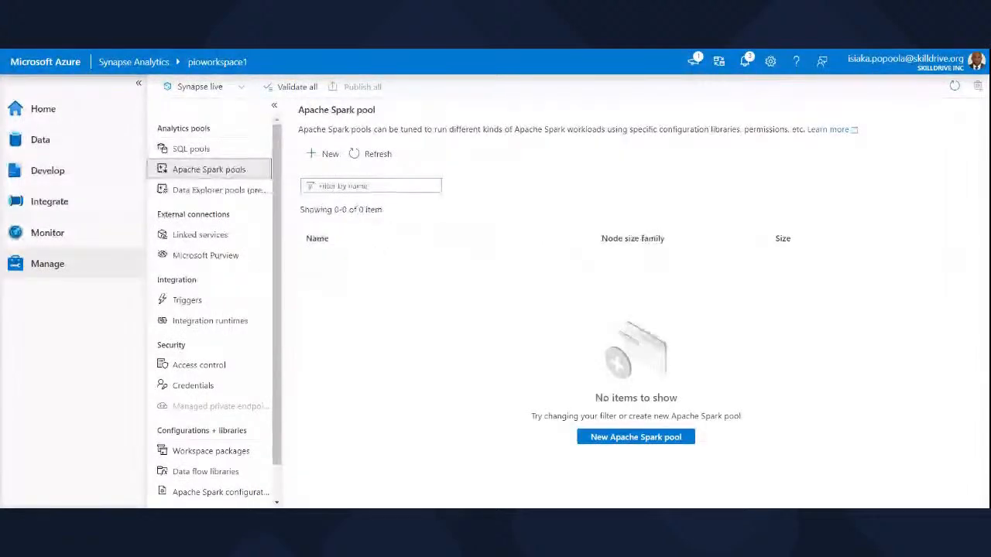
{"action": "left_click", "coordinate": [325, 154]}
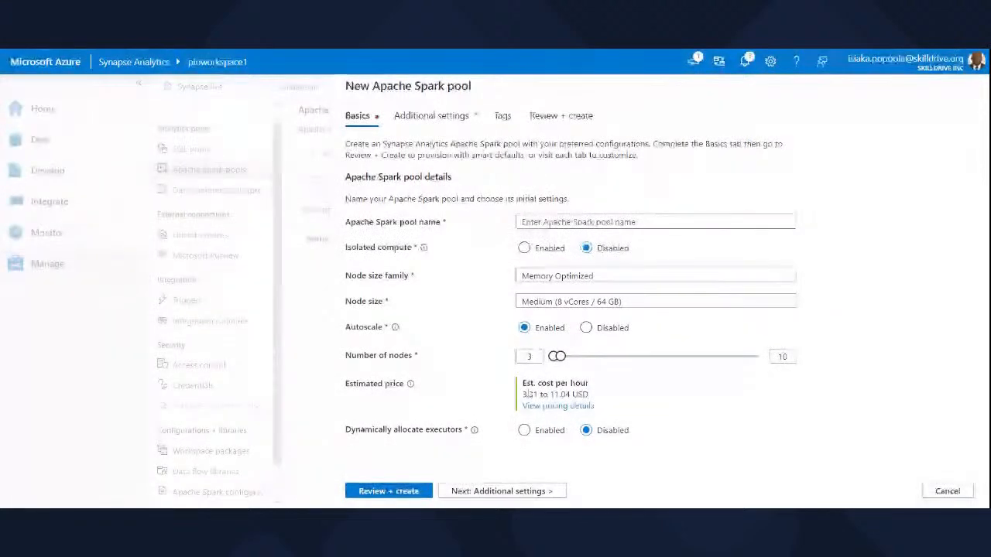
{"action": "left_click", "coordinate": [619, 223]}
{"action": "type", "text": "Spark"}
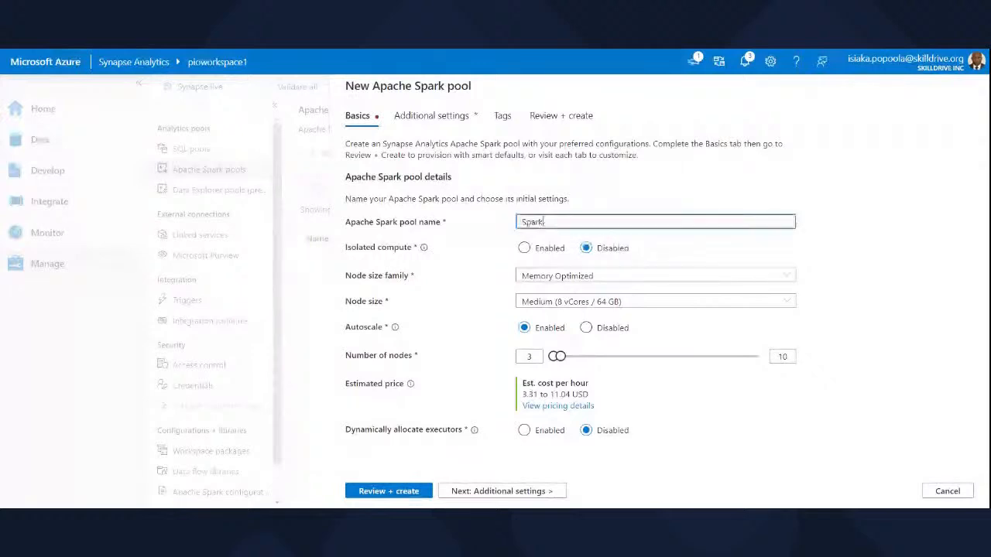
{"action": "type", "text": "1"}
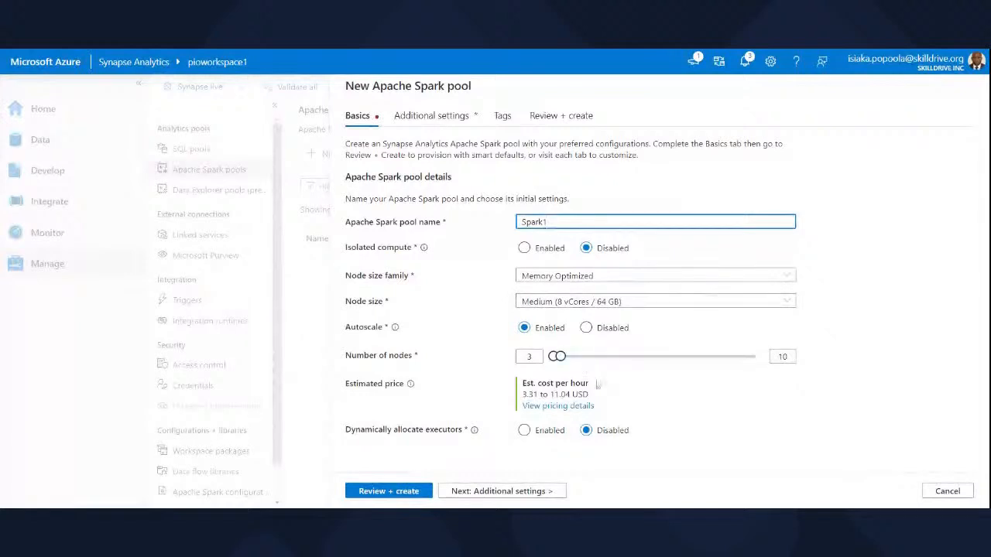
{"action": "left_click", "coordinate": [399, 493]}
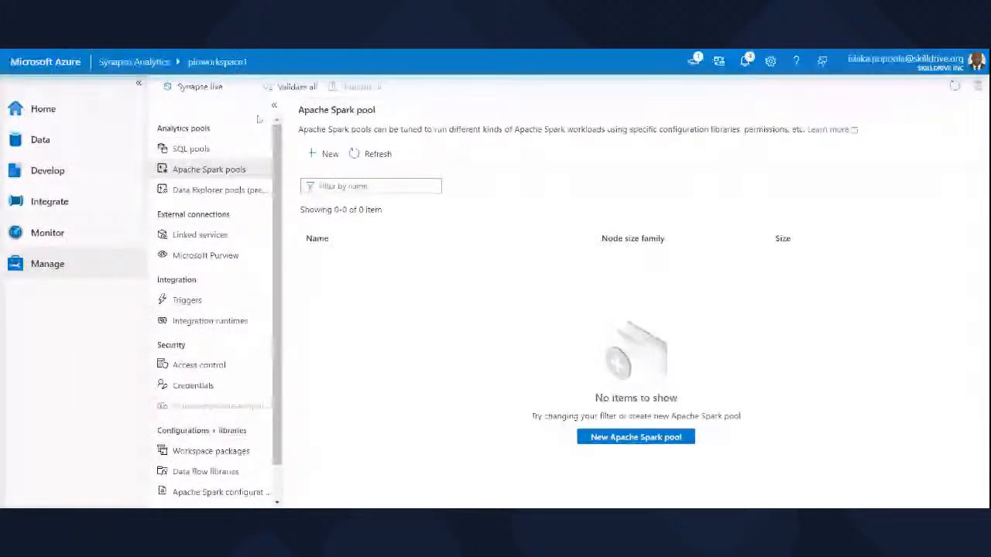
{"action": "left_click", "coordinate": [743, 62]}
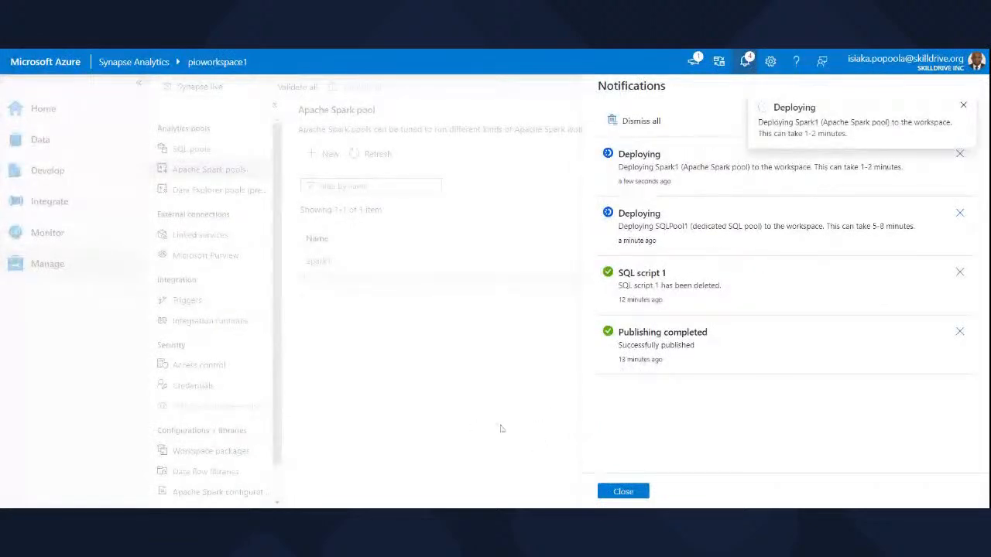
Open the primary filesystem container of pioworkspace1 in the linked Data Lake Storage Gen2 data, and view its upload form without uploading.
{"action": "left_click", "coordinate": [624, 493]}
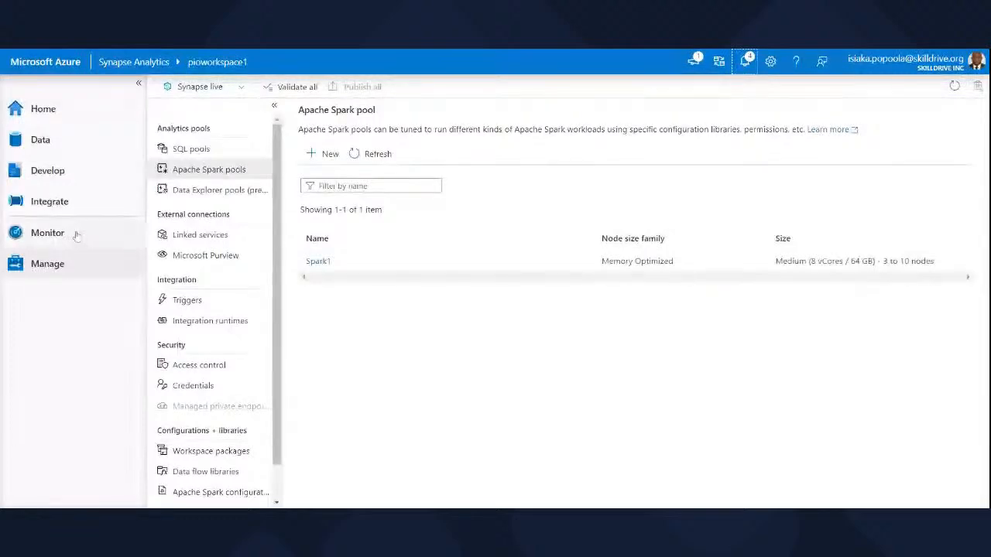
{"action": "left_click", "coordinate": [54, 141]}
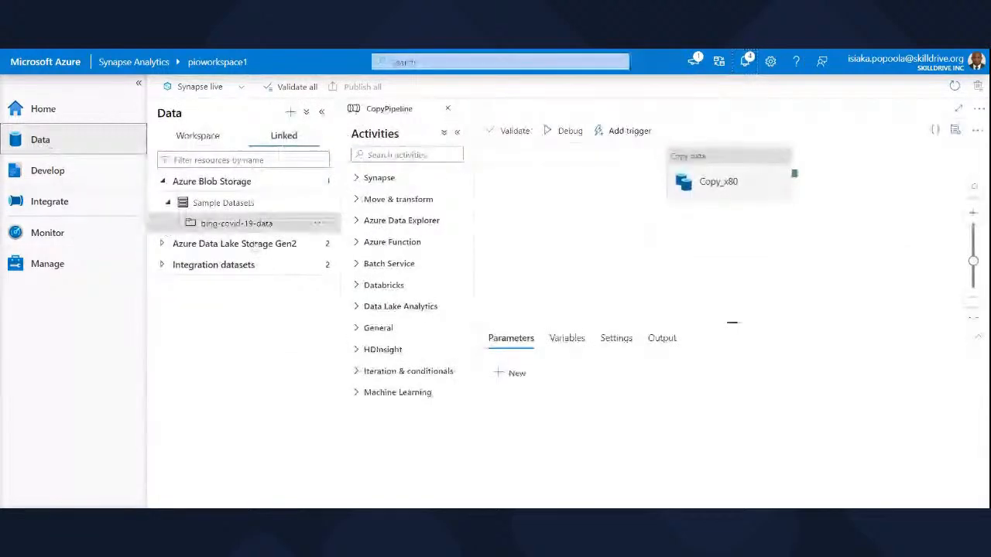
{"action": "left_click", "coordinate": [266, 245]}
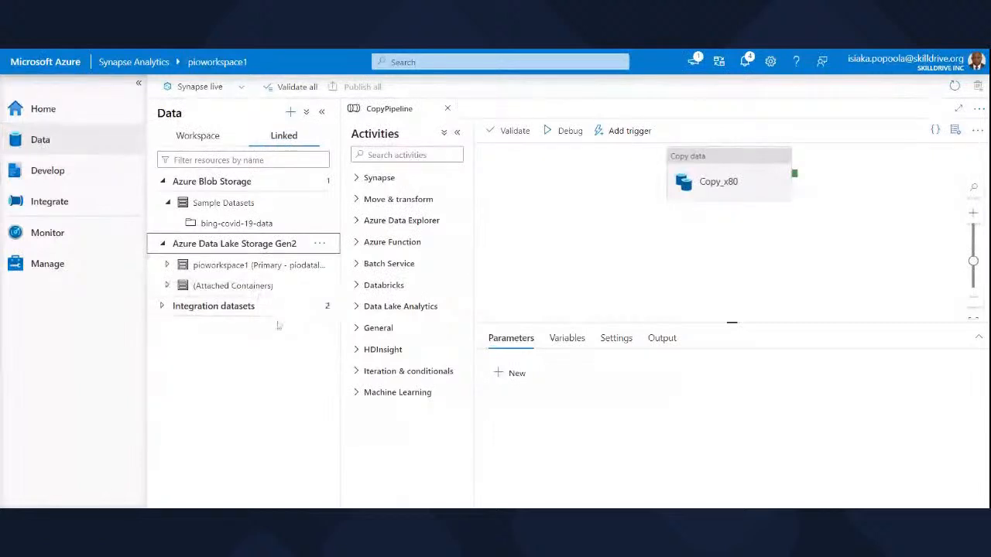
{"action": "left_click", "coordinate": [162, 181]}
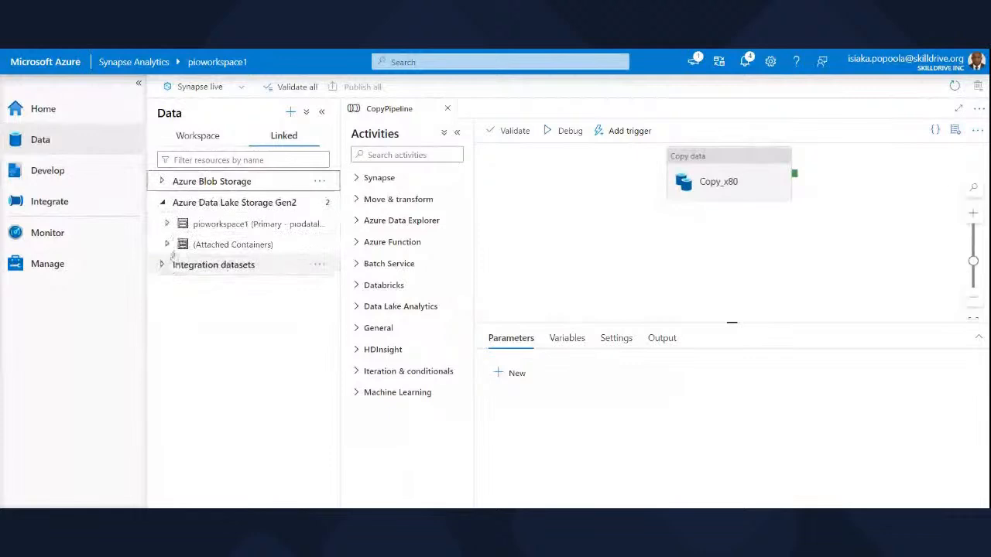
{"action": "left_click", "coordinate": [165, 224]}
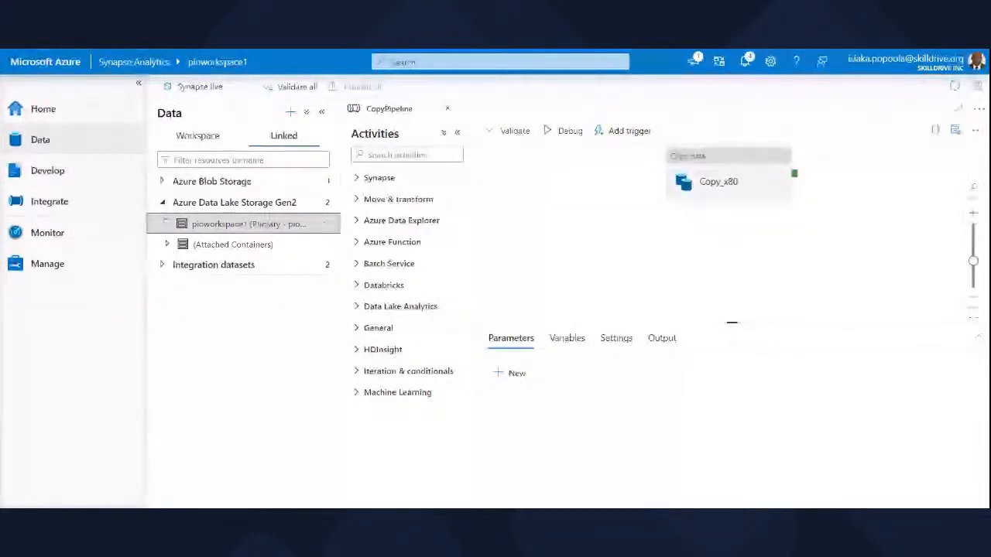
{"action": "left_click", "coordinate": [447, 108]}
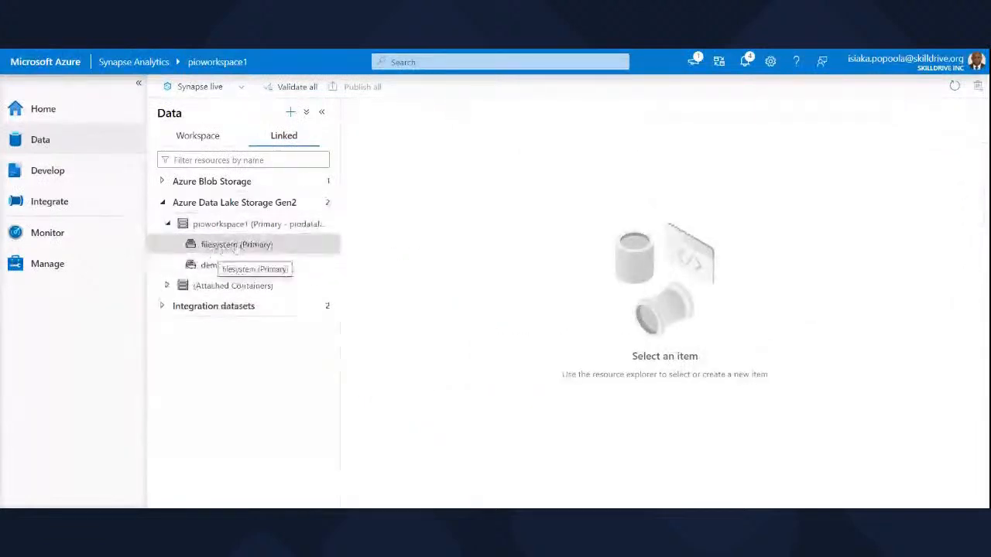
{"action": "left_click", "coordinate": [236, 245]}
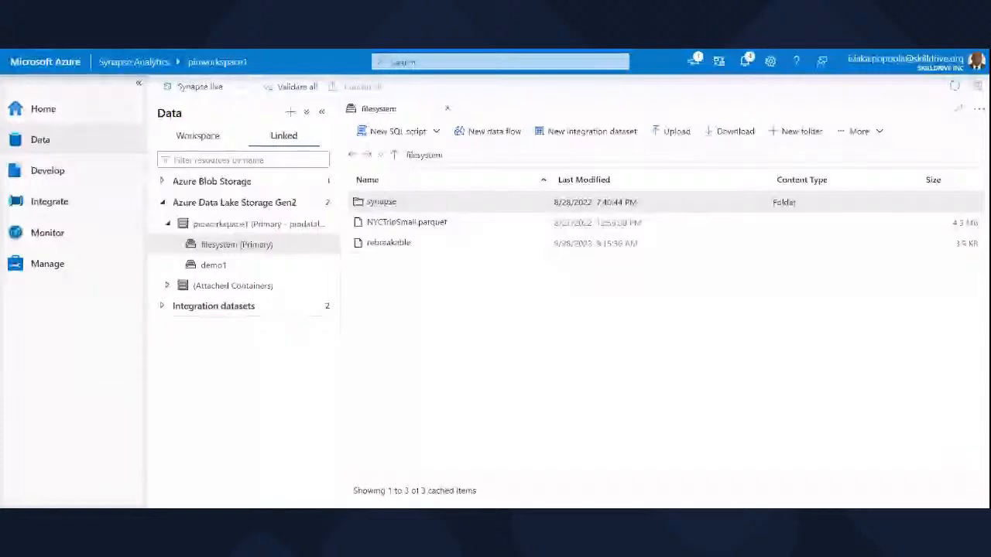
{"action": "left_click", "coordinate": [676, 131]}
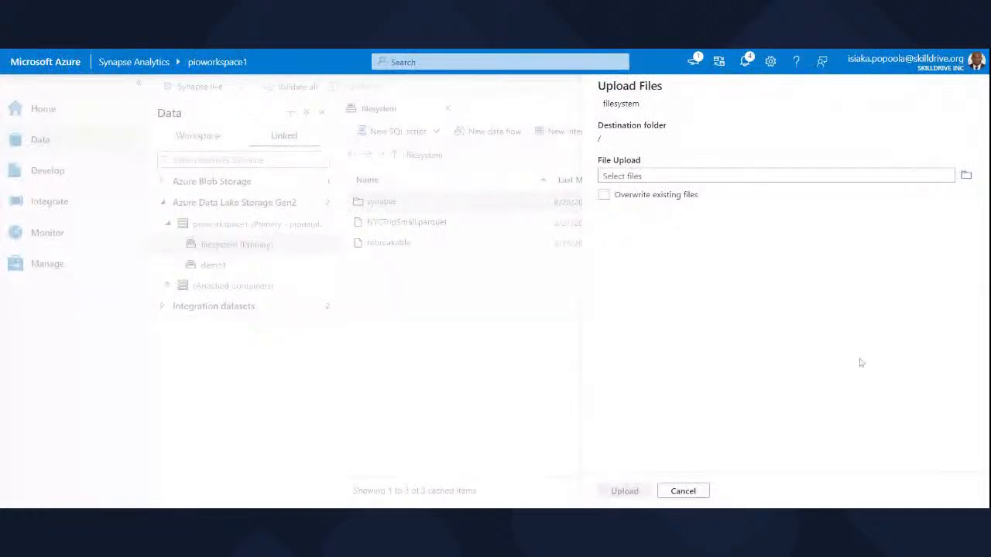
{"action": "left_click", "coordinate": [679, 495]}
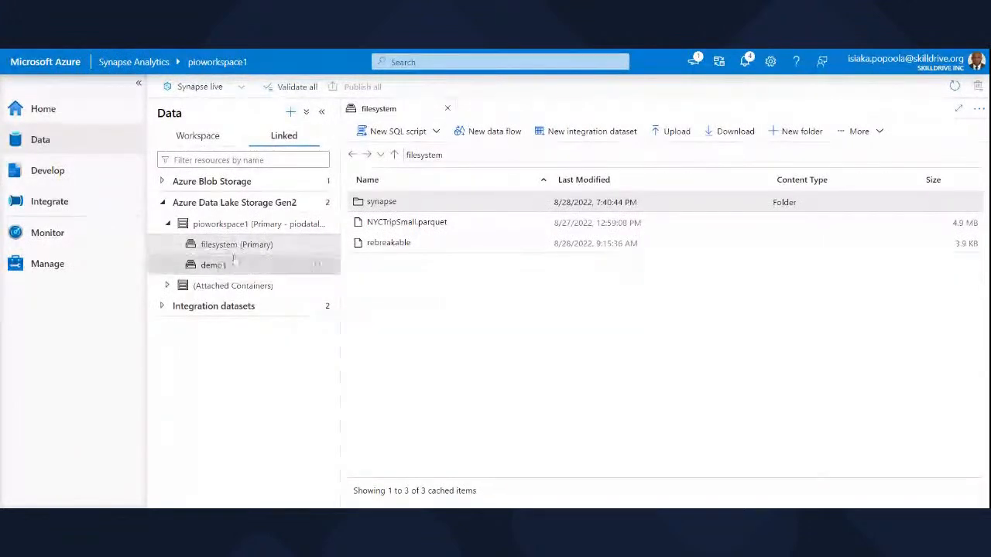
Create a SQL script selecting the top 100 rows of NYCTripSmall.parquet, and run it on the Built-in pool.
{"action": "left_click", "coordinate": [402, 224]}
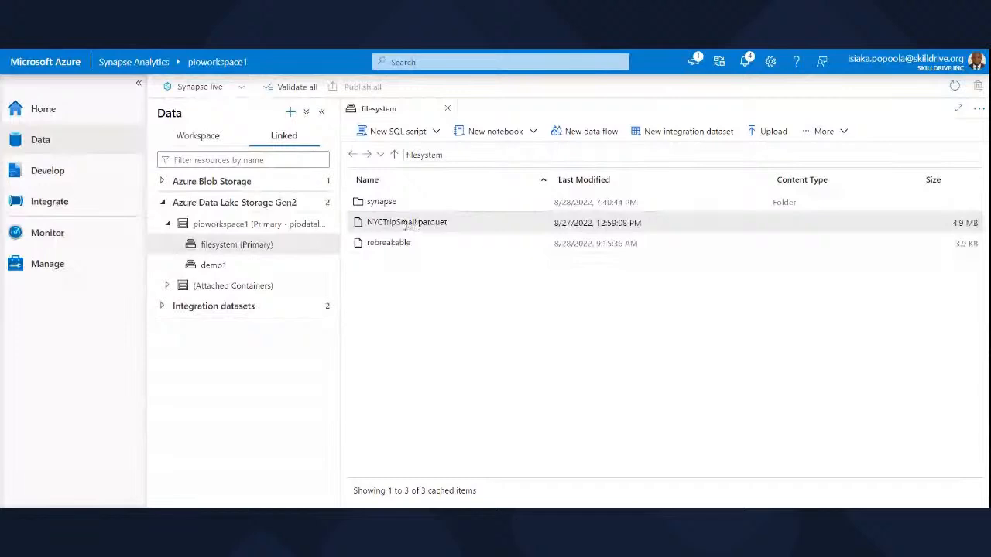
{"action": "right_click", "coordinate": [403, 226]}
{"action": "mouse_move", "coordinate": [457, 230]}
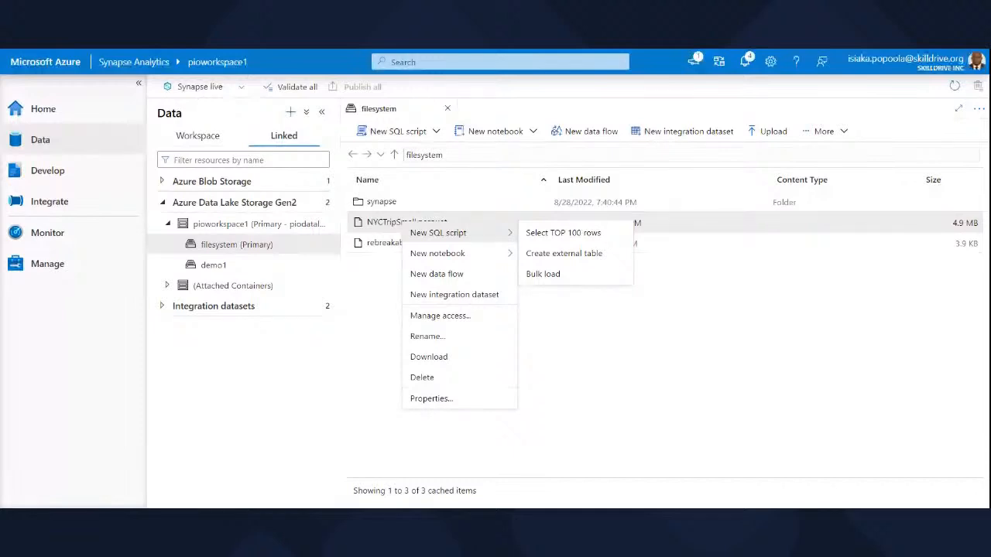
{"action": "left_click", "coordinate": [563, 232]}
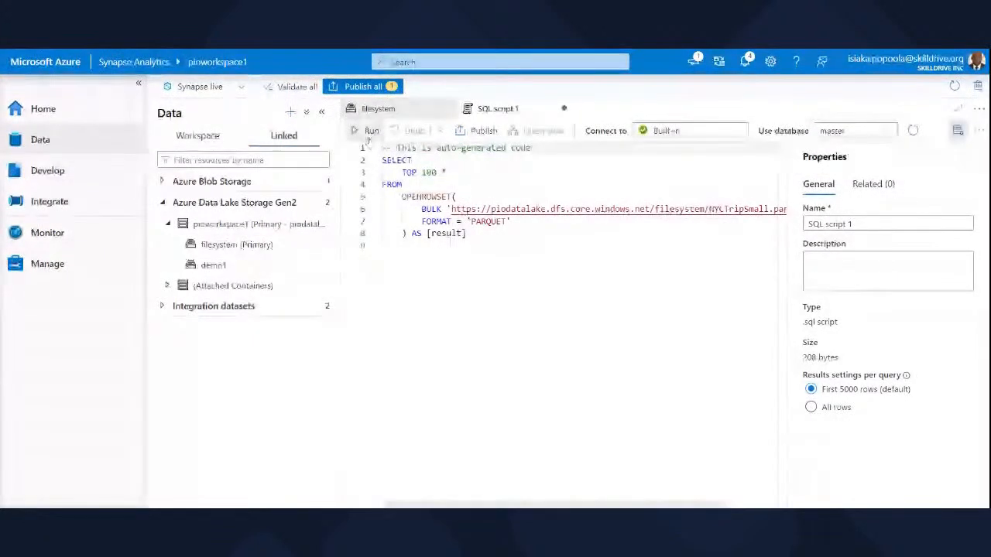
{"action": "left_click", "coordinate": [368, 133]}
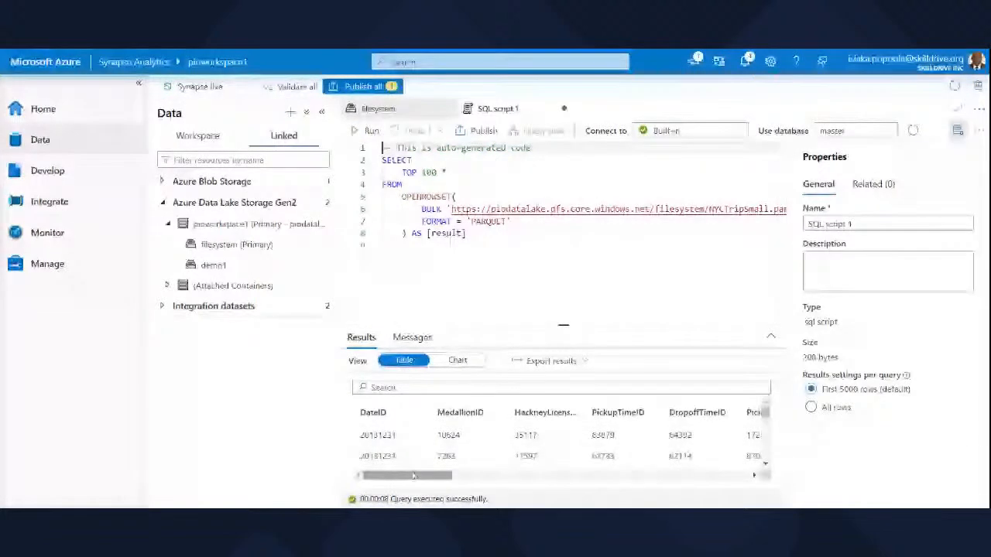
{"action": "left_click_drag", "start_coordinate": [414, 476], "coordinate": [409, 481]}
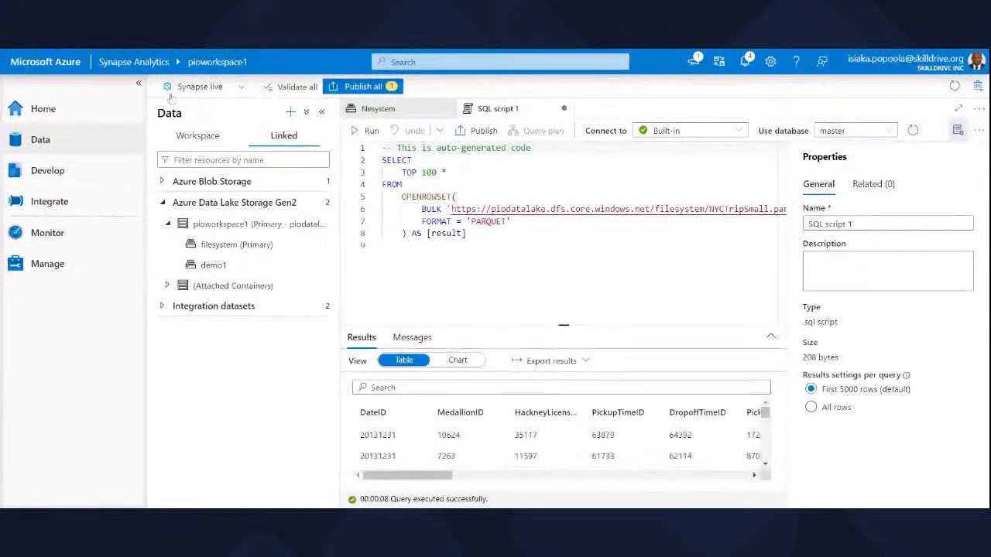
From the Home hub, review the name, tenant and workspace options for connecting to Power BI without creating the connection.
{"action": "left_click", "coordinate": [69, 109]}
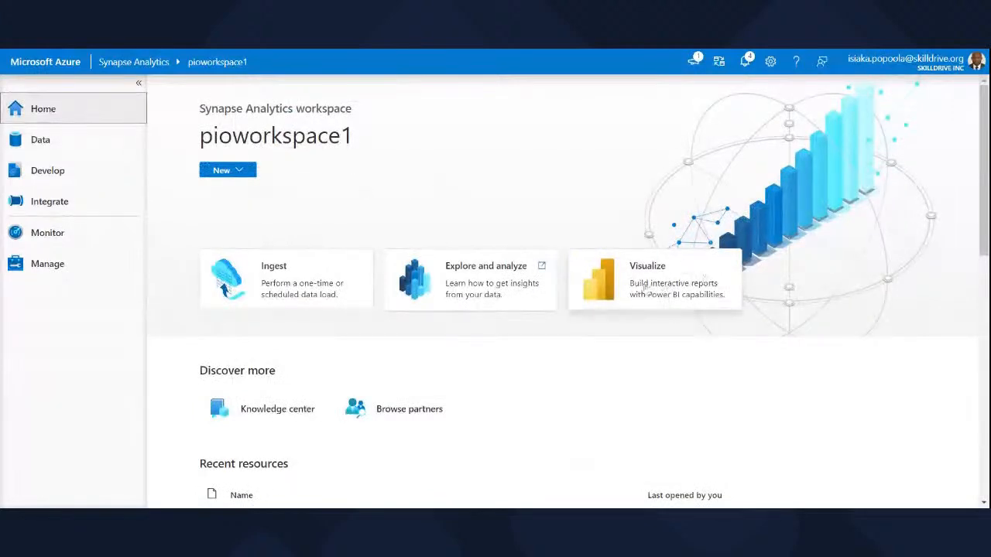
{"action": "left_click", "coordinate": [643, 287]}
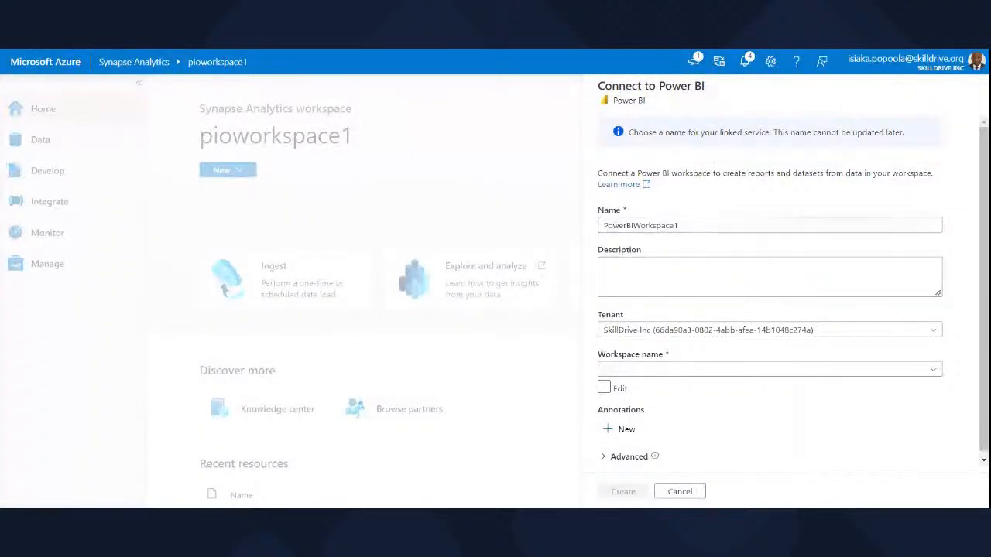
{"action": "left_click_drag", "start_coordinate": [679, 225], "coordinate": [603, 226]}
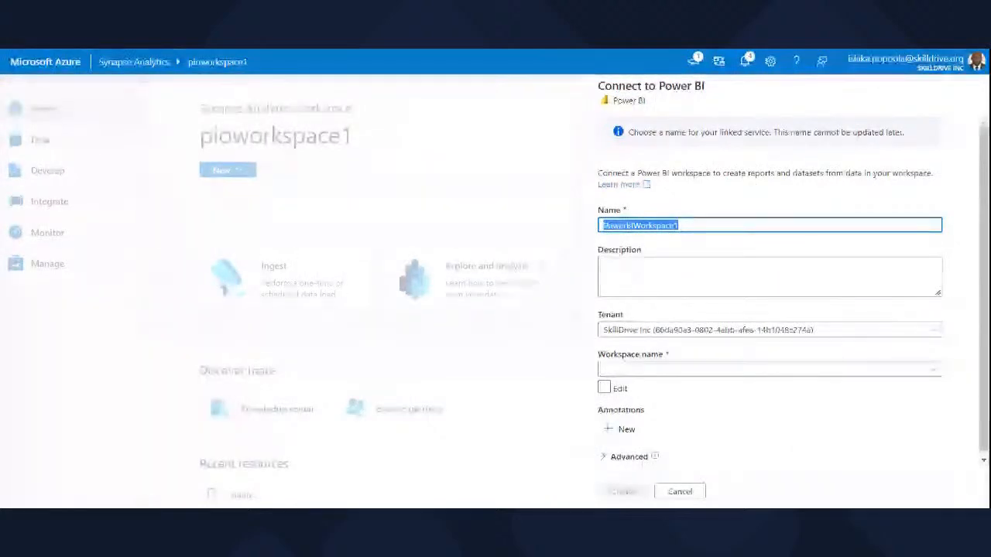
{"action": "left_click", "coordinate": [678, 225]}
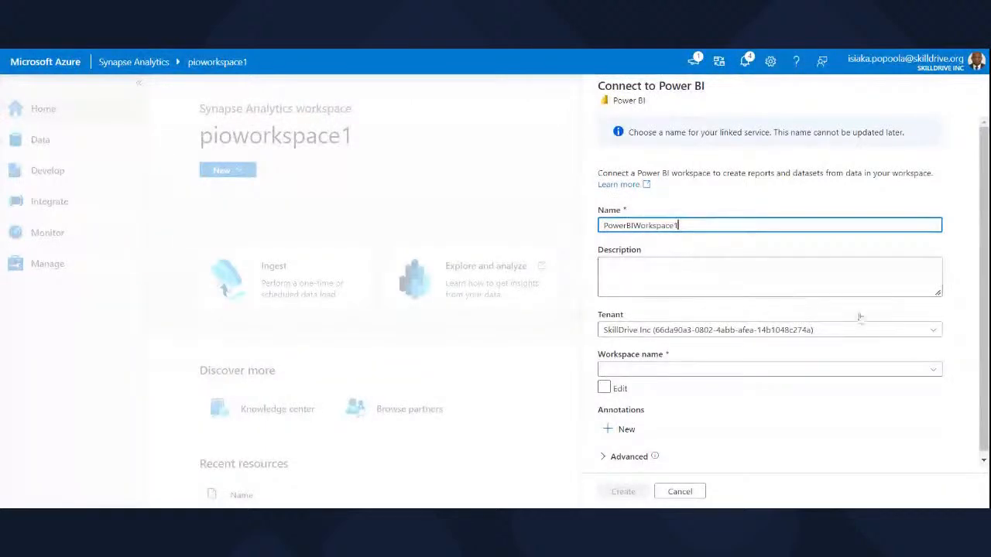
{"action": "left_click", "coordinate": [937, 330]}
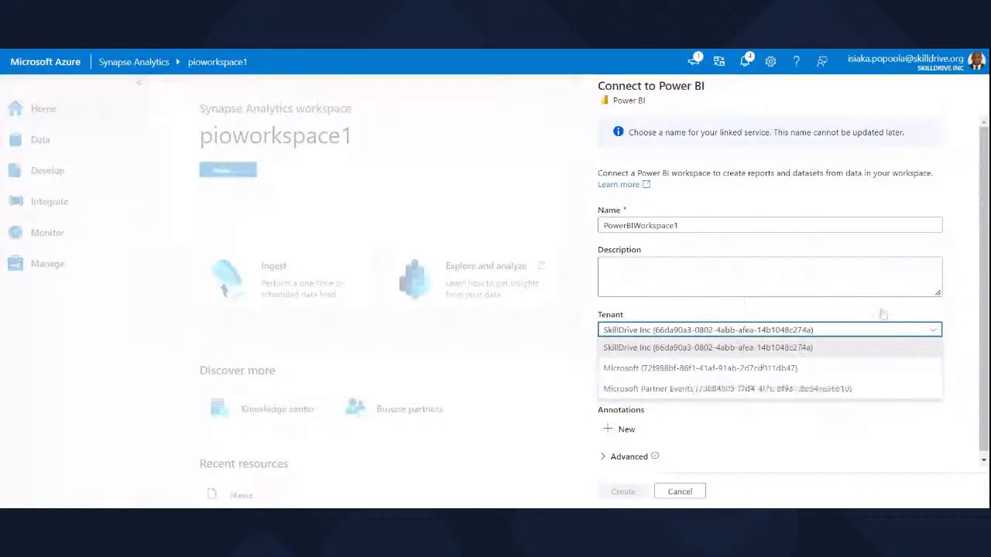
{"action": "left_click", "coordinate": [959, 307]}
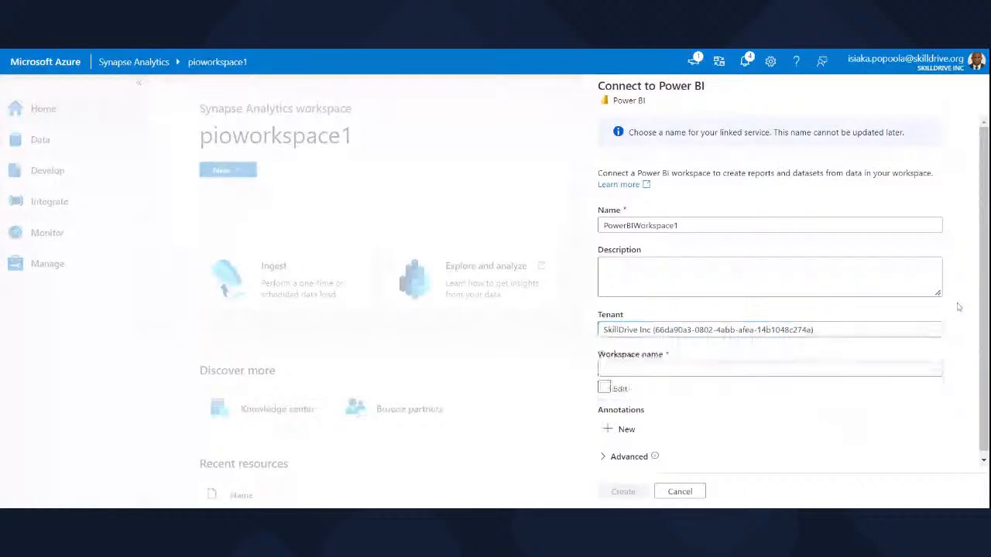
{"action": "left_click", "coordinate": [751, 371]}
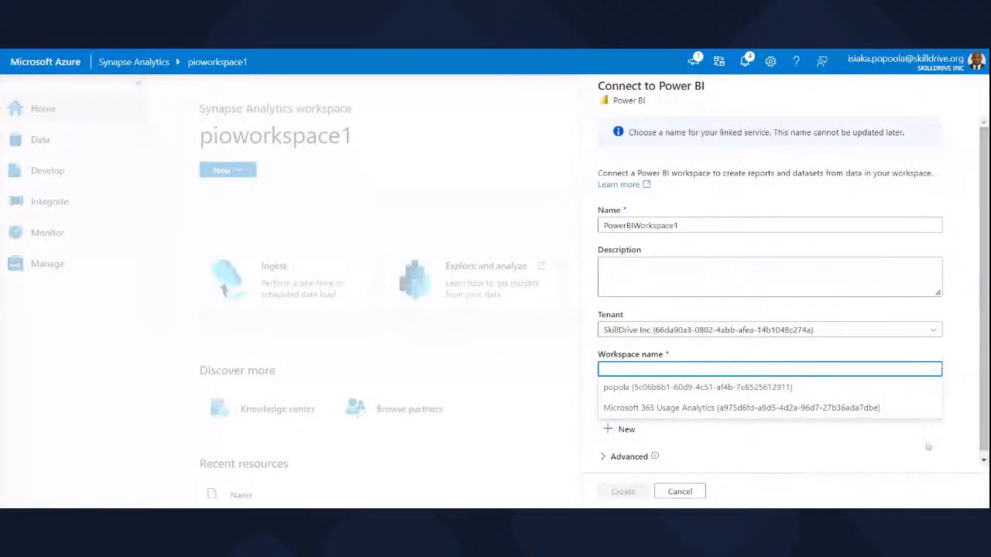
{"action": "left_click", "coordinate": [967, 449]}
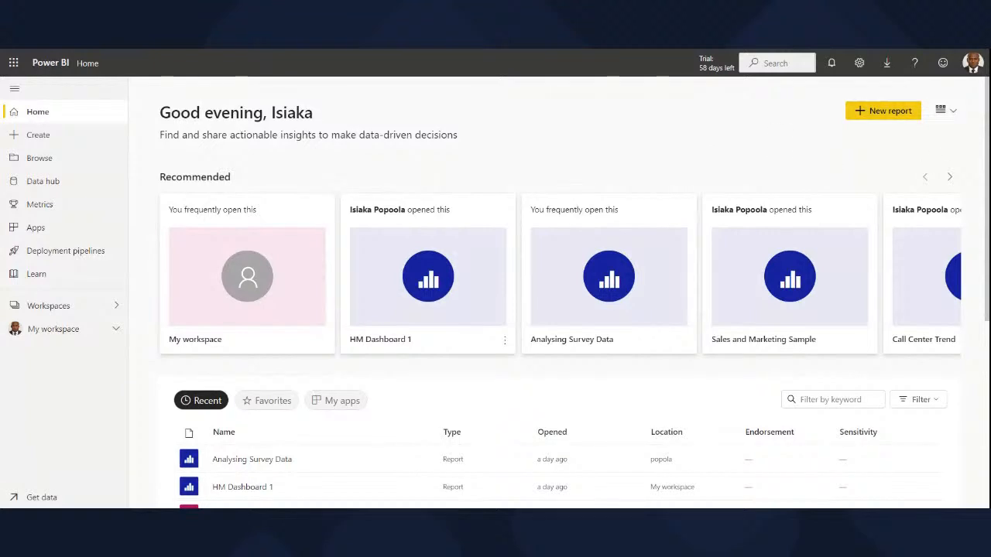
Browse the recent items on the Power BI home page and open the Power BI Competition report.
{"action": "scroll", "coordinate": [575, 291], "scroll_direction": "down", "scroll_amount": 1}
{"action": "scroll", "coordinate": [576, 291], "scroll_direction": "down", "scroll_amount": 3}
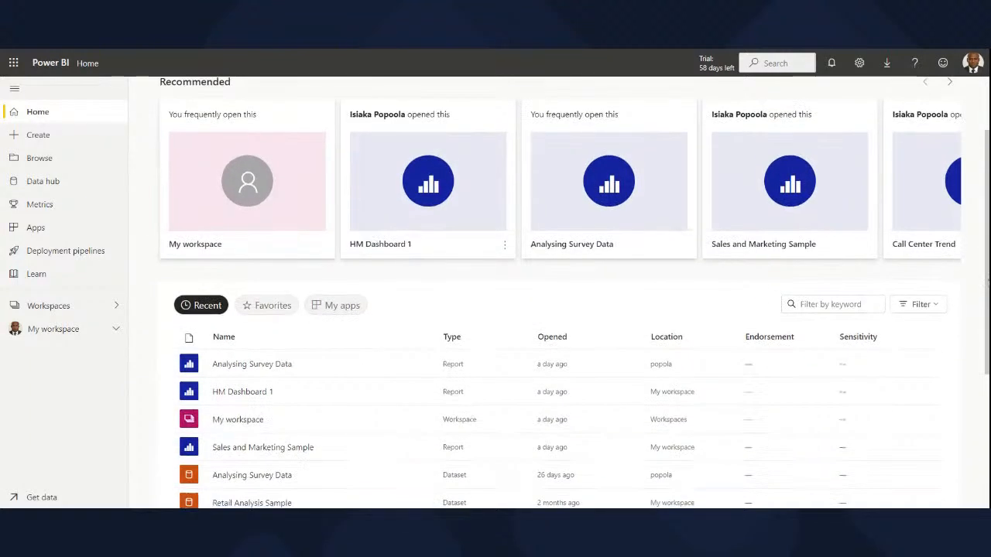
{"action": "scroll", "coordinate": [576, 291], "scroll_direction": "down", "scroll_amount": 1}
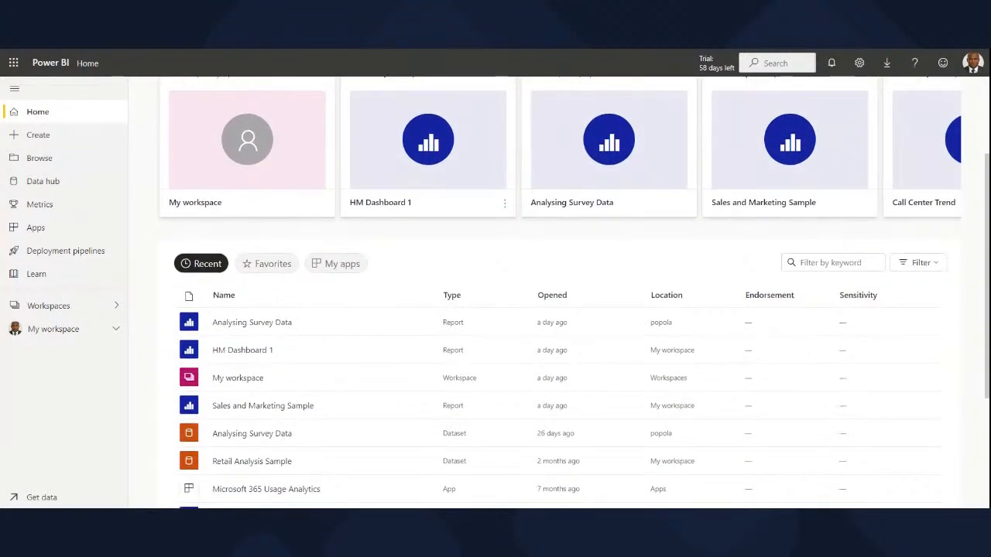
{"action": "scroll", "coordinate": [576, 291], "scroll_direction": "down", "scroll_amount": 1}
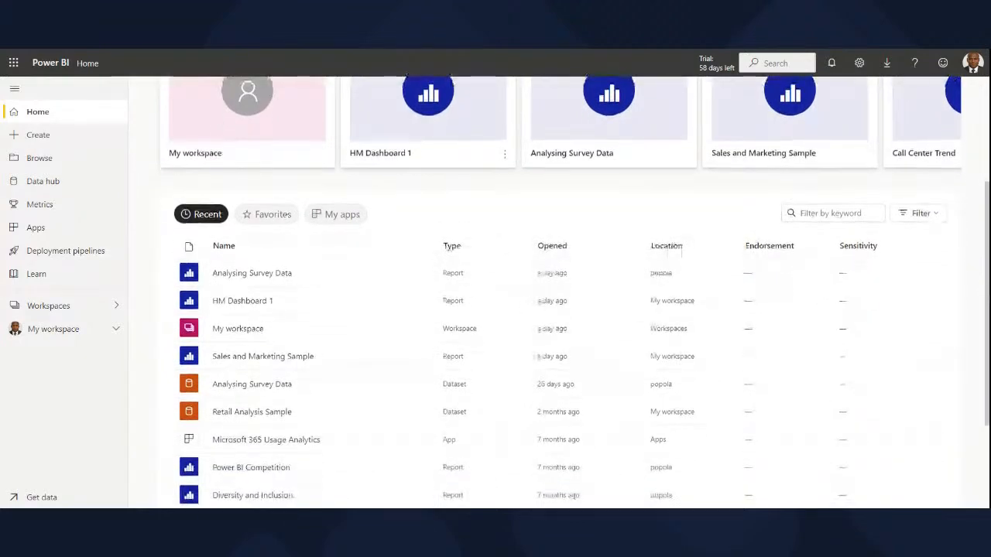
{"action": "scroll", "coordinate": [576, 291], "scroll_direction": "down", "scroll_amount": 1}
{"action": "scroll", "coordinate": [576, 291], "scroll_direction": "down", "scroll_amount": 1}
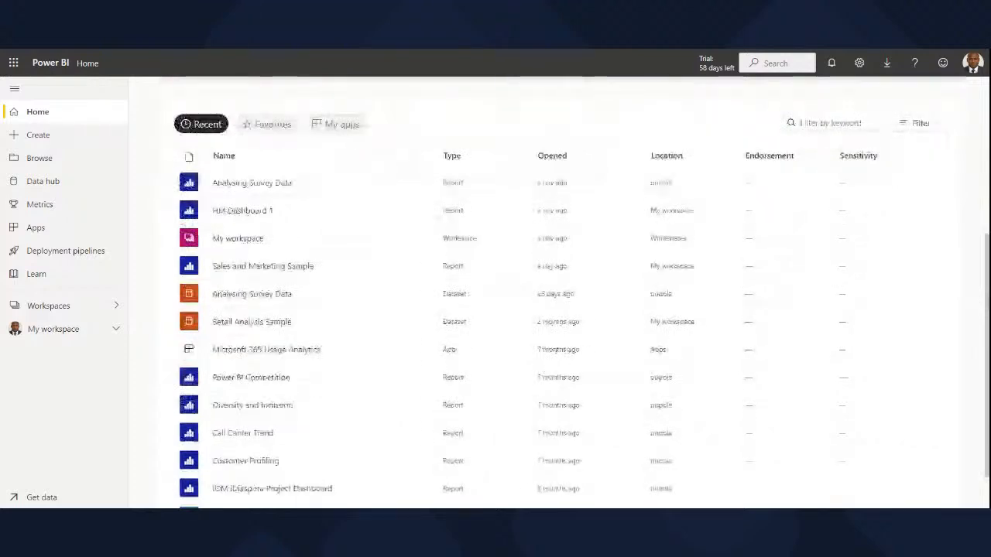
{"action": "scroll", "coordinate": [575, 291], "scroll_direction": "up", "scroll_amount": 1}
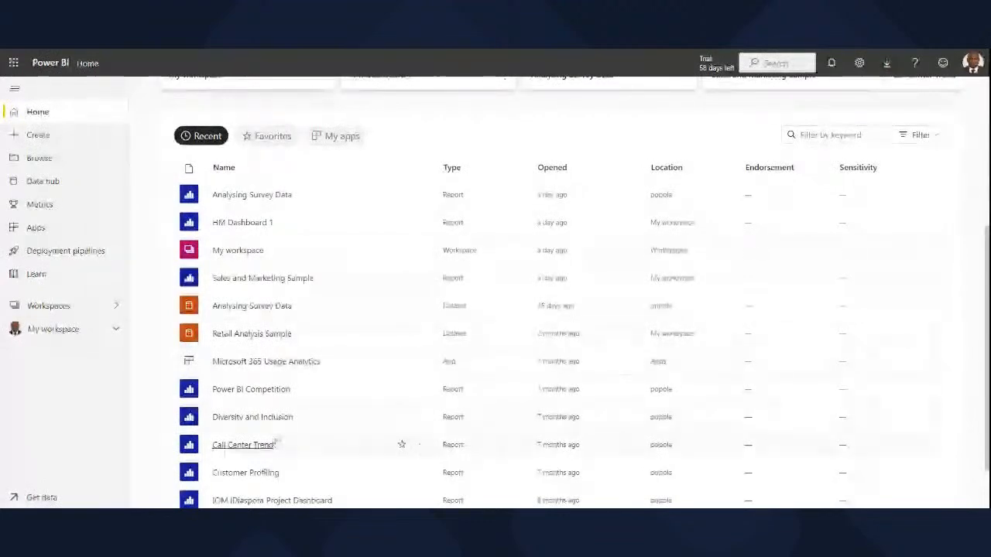
{"action": "left_click", "coordinate": [278, 393]}
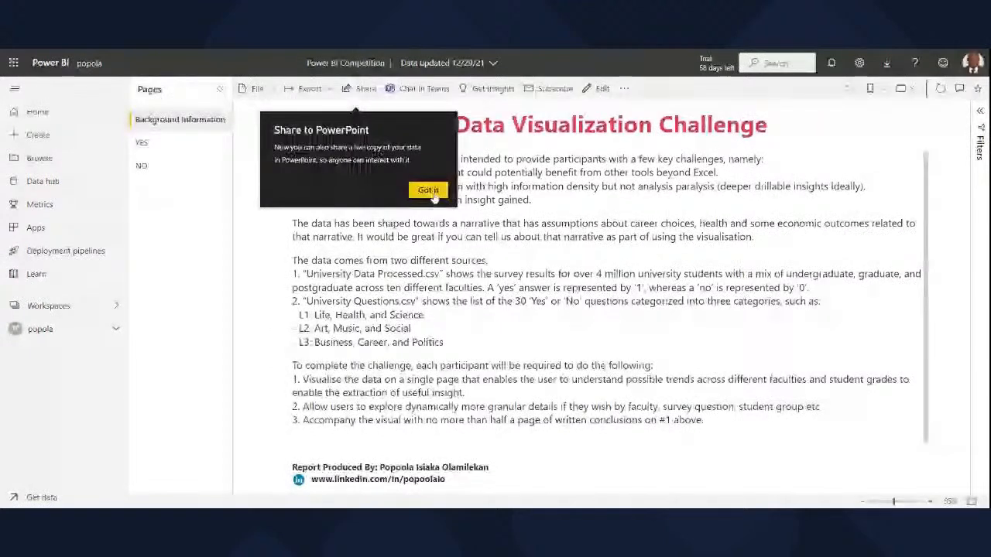
{"action": "left_click", "coordinate": [429, 191]}
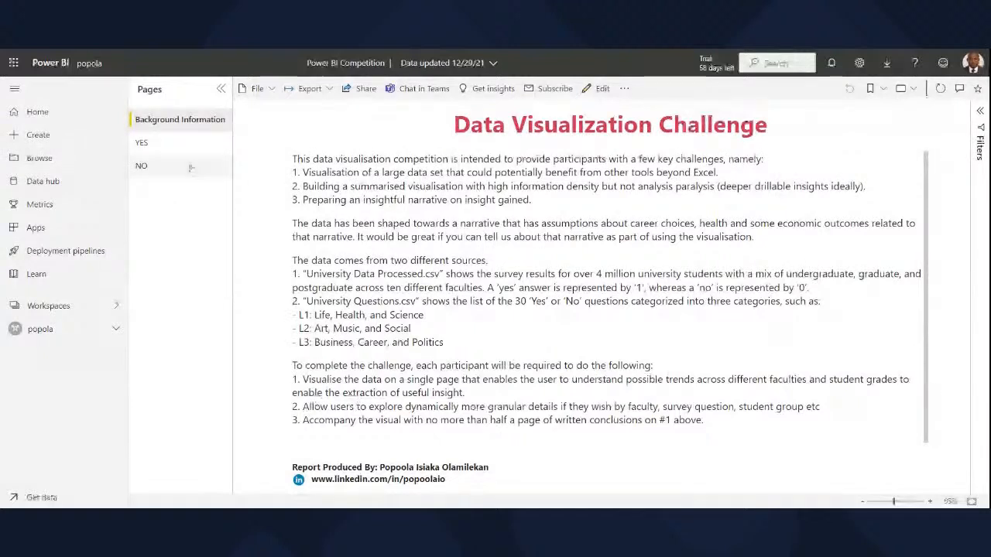
View the report's YES and NO pages, and open the list of available workspaces.
{"action": "left_click", "coordinate": [143, 142]}
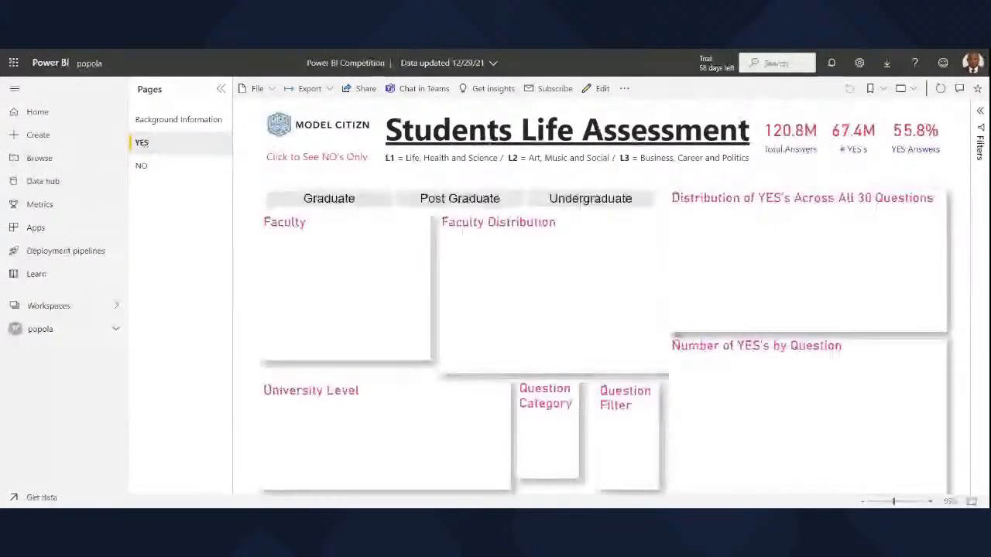
{"action": "left_click", "coordinate": [150, 169]}
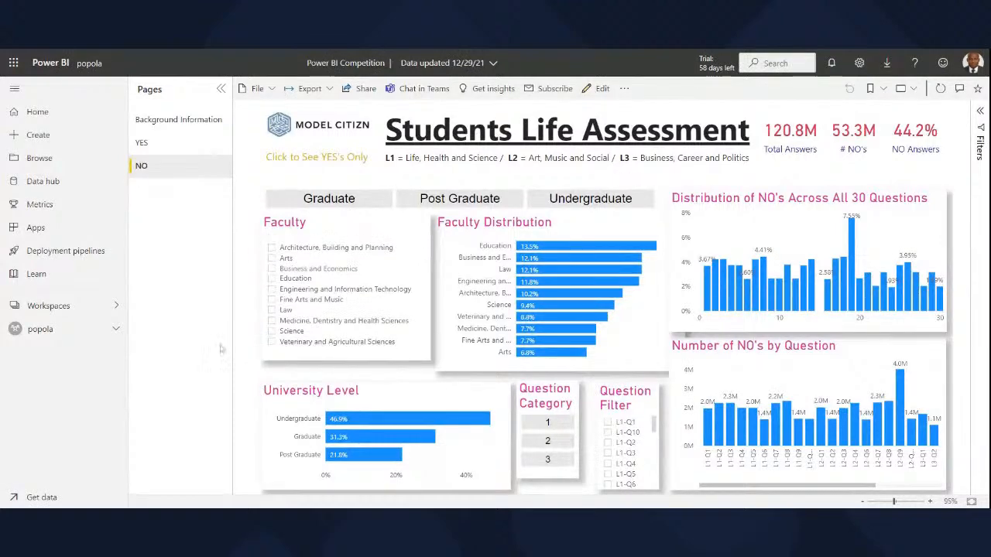
{"action": "left_click", "coordinate": [41, 308]}
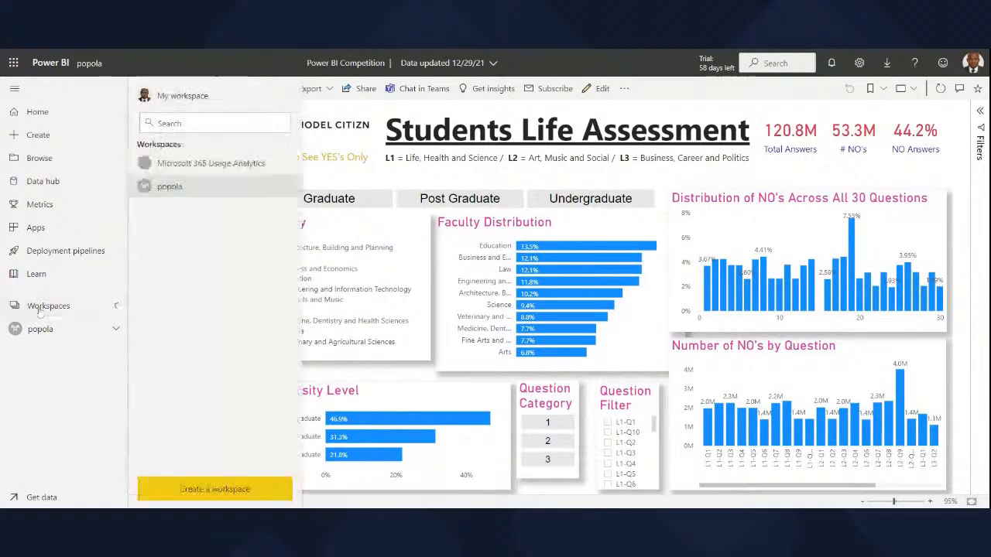
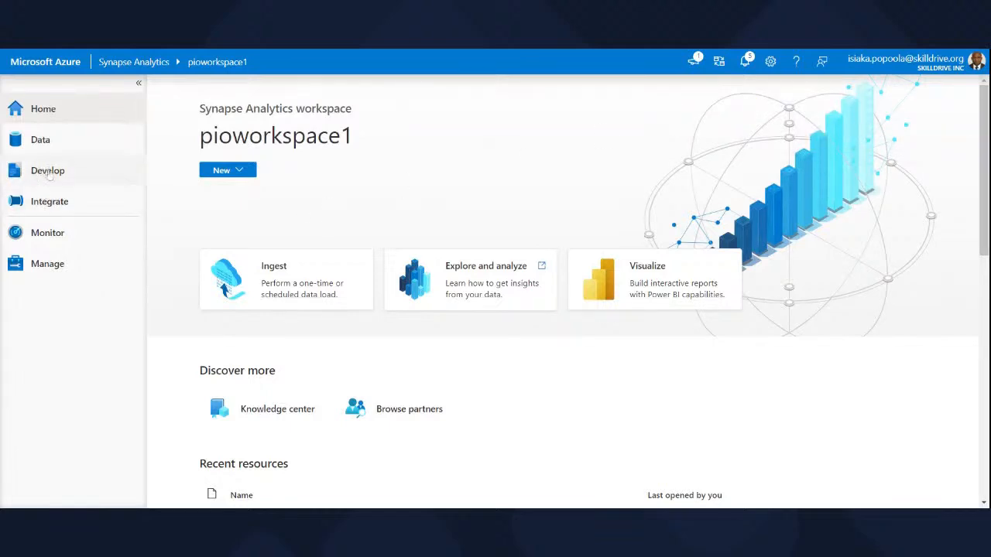
In the Data hub, close SQL script 1 without keeping its changes, and close the filesystem view.
{"action": "left_click", "coordinate": [34, 148]}
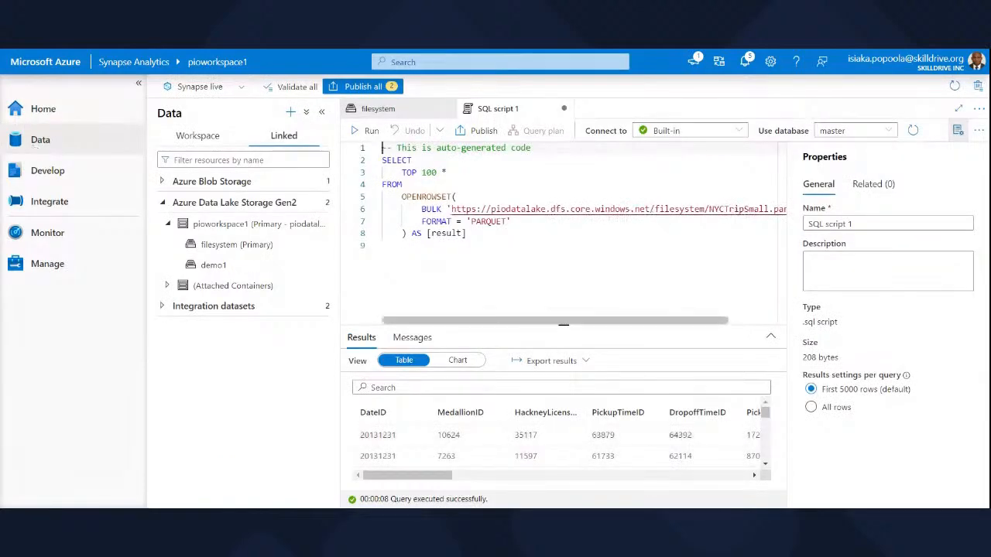
{"action": "left_click", "coordinate": [565, 109]}
{"action": "left_click", "coordinate": [486, 317]}
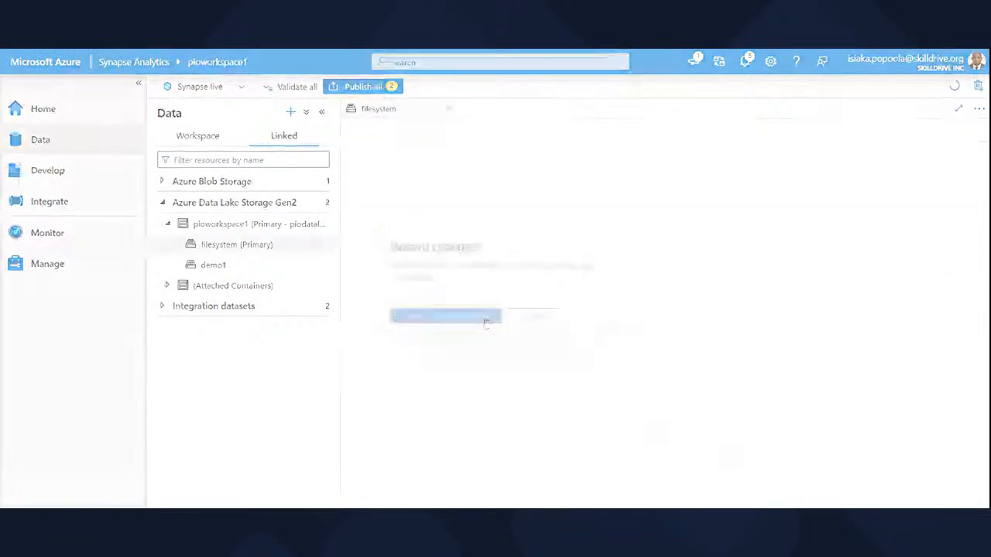
{"action": "left_click", "coordinate": [448, 111]}
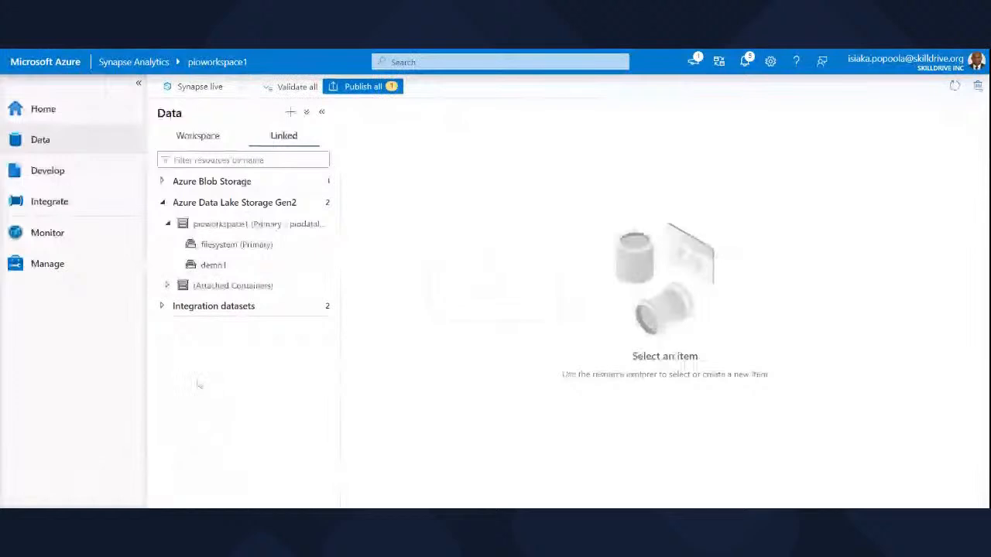
In the Develop hub, expand the linked PowerBIWorkspace1 and view its list of Power BI datasets.
{"action": "left_click", "coordinate": [58, 171]}
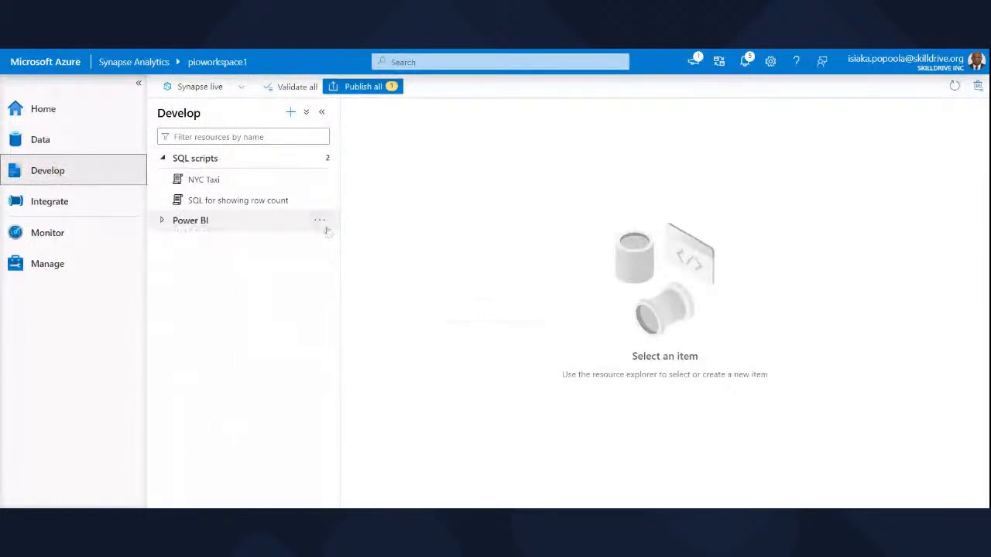
{"action": "left_click", "coordinate": [162, 222]}
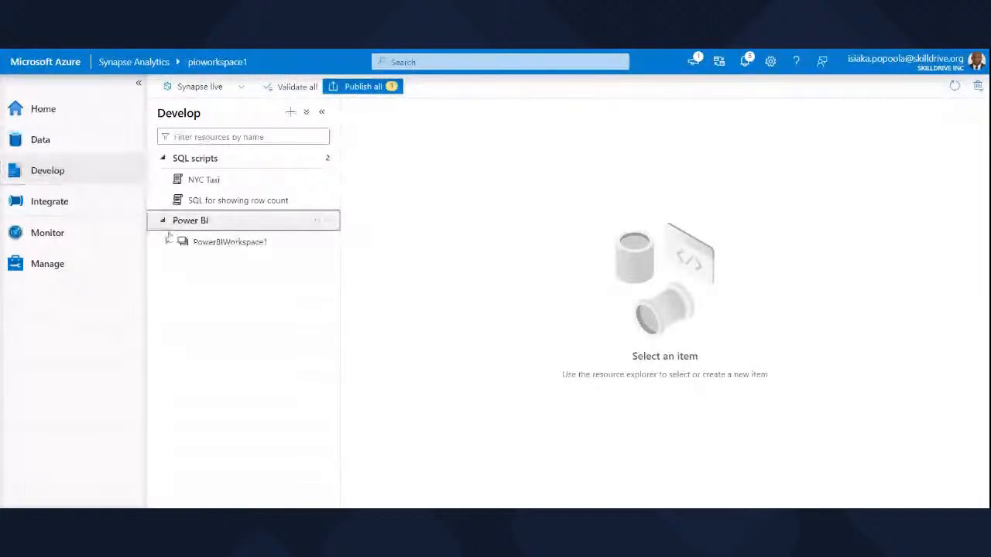
{"action": "left_click", "coordinate": [168, 241]}
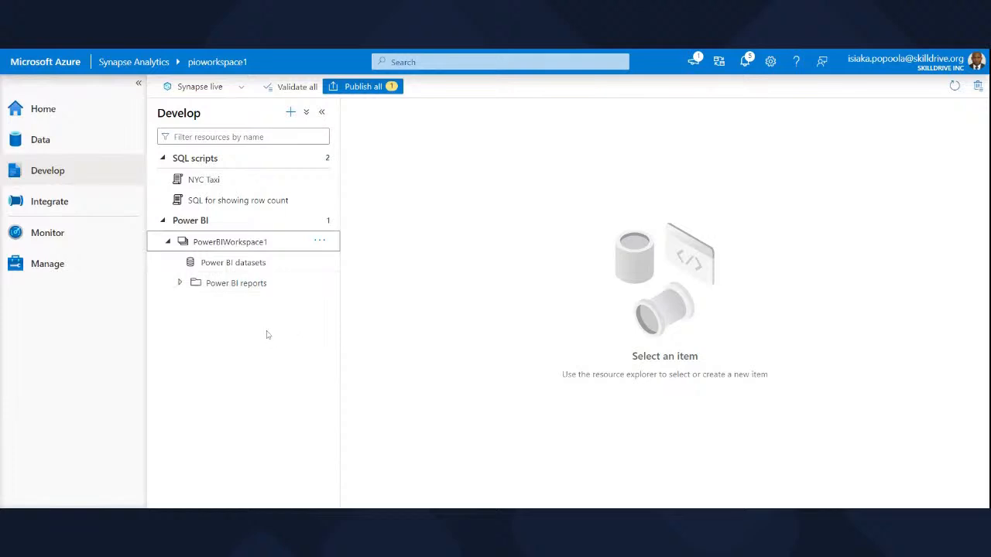
{"action": "left_click", "coordinate": [212, 268]}
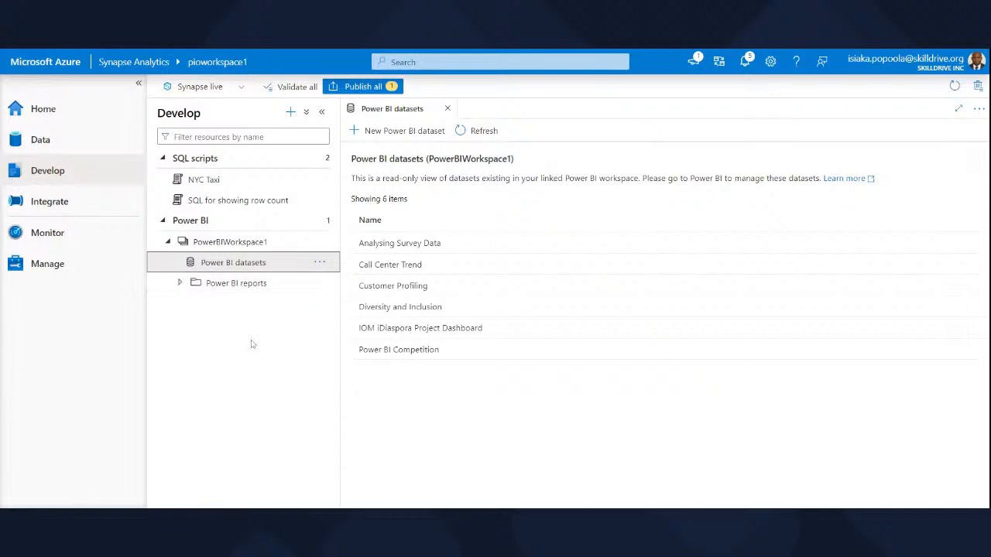
Expand the workspace's Power BI reports, open Analysing Survey Data and Power BI Competition, and keep only the Power BI Competition report open.
{"action": "left_click", "coordinate": [179, 284]}
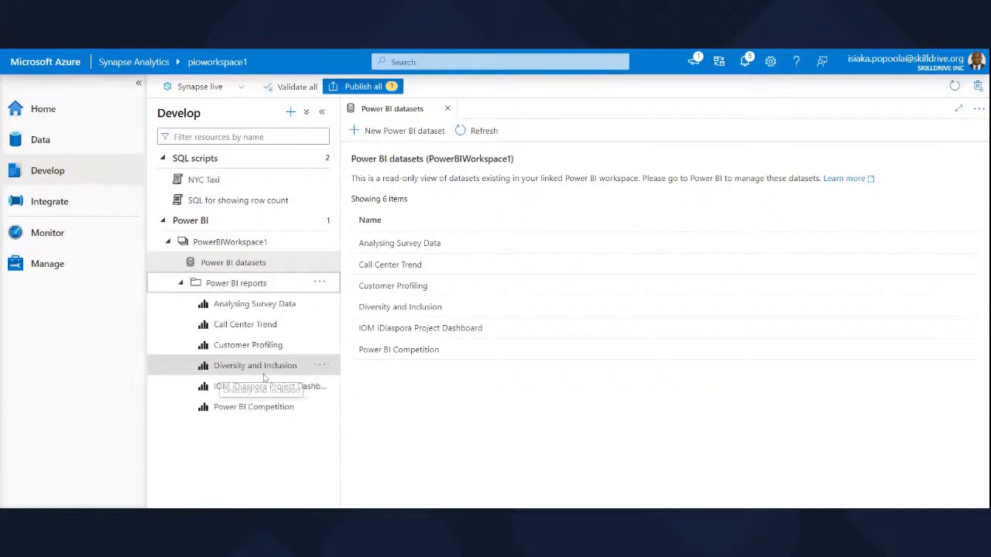
{"action": "left_click", "coordinate": [270, 306]}
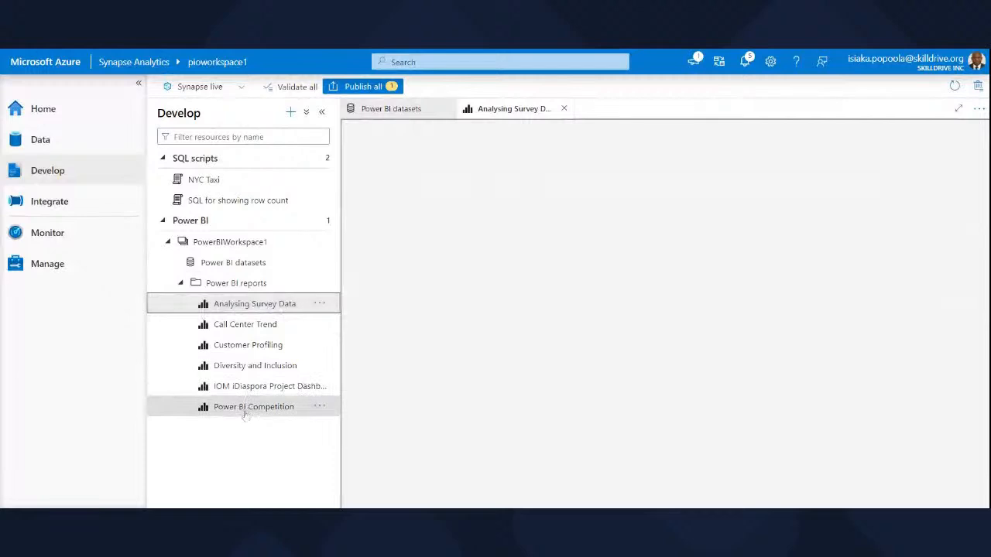
{"action": "left_click", "coordinate": [244, 410]}
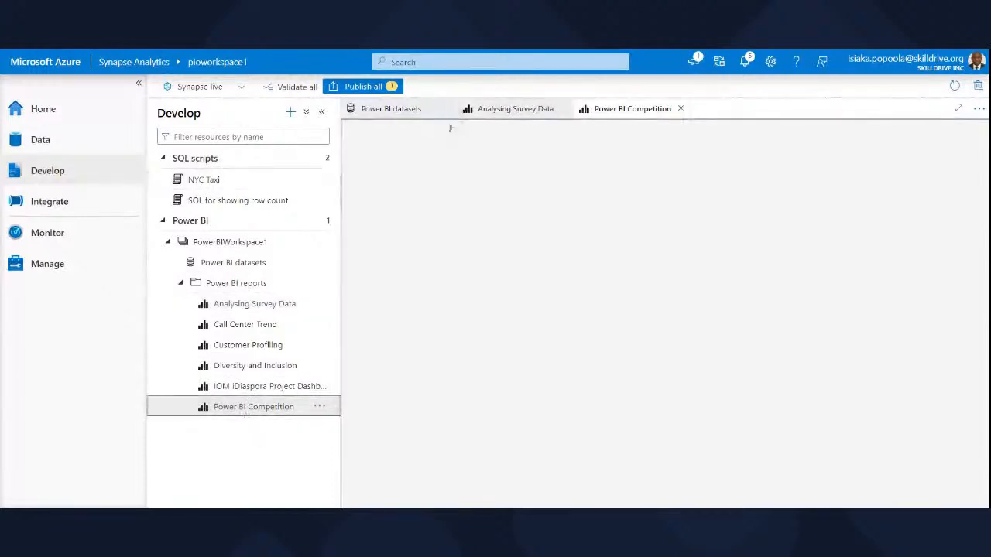
{"action": "left_click", "coordinate": [564, 108]}
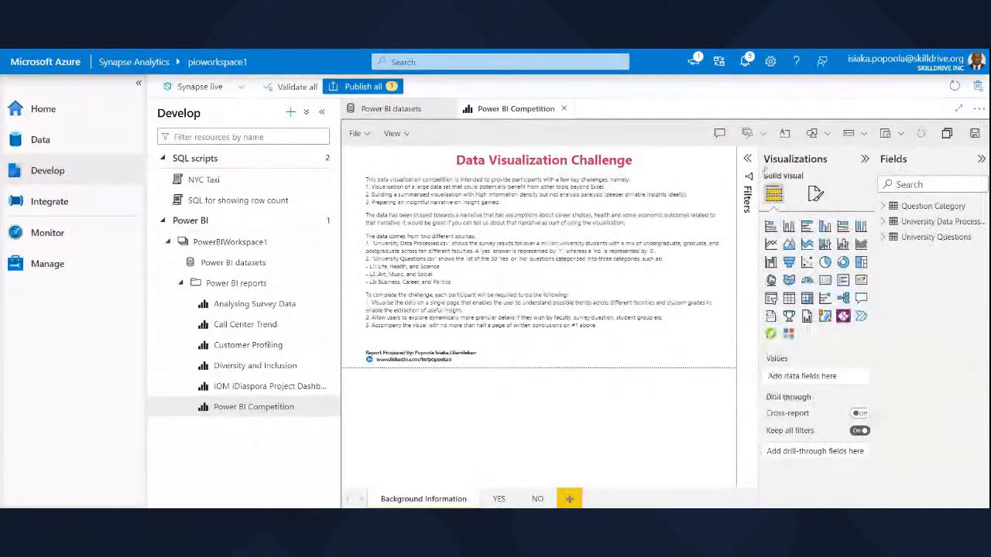
Collapse the Visualizations and Fields panes to enlarge the report, and view its YES and NO pages.
{"action": "left_click", "coordinate": [865, 159]}
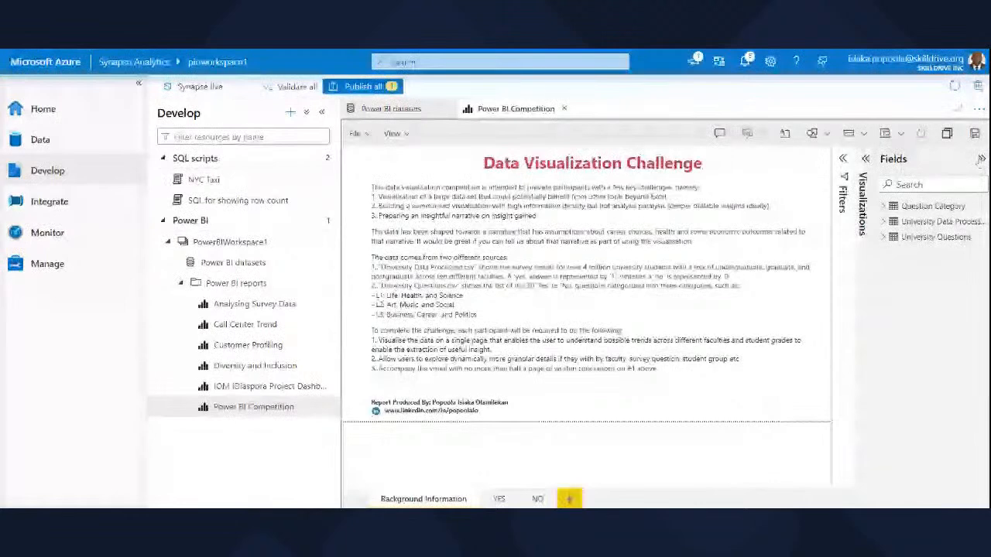
{"action": "left_click", "coordinate": [981, 158]}
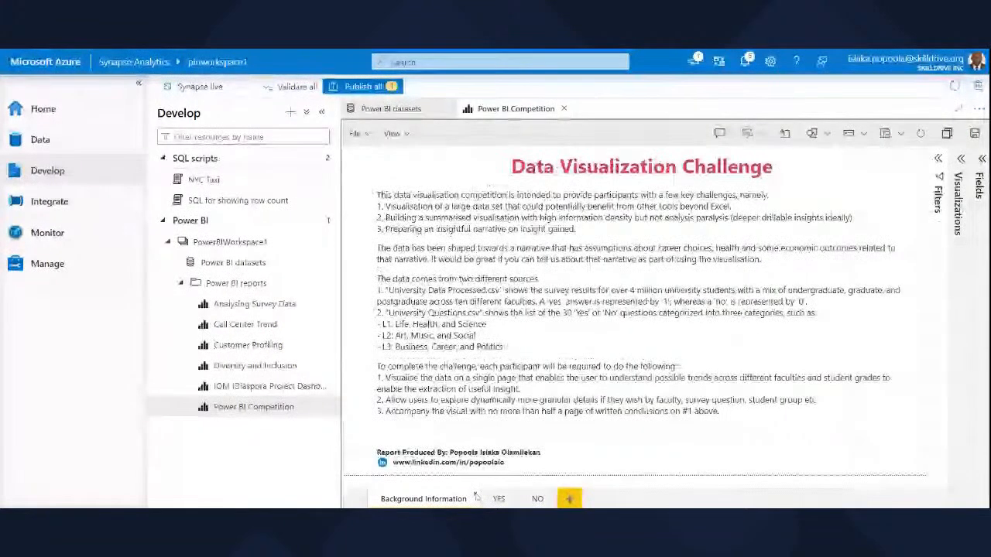
{"action": "left_click", "coordinate": [500, 499]}
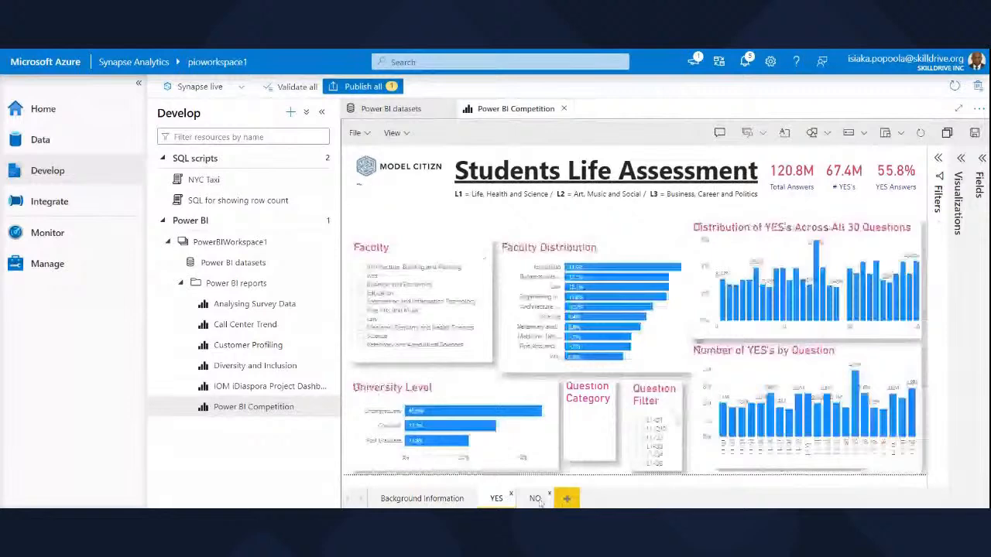
{"action": "left_click", "coordinate": [535, 499]}
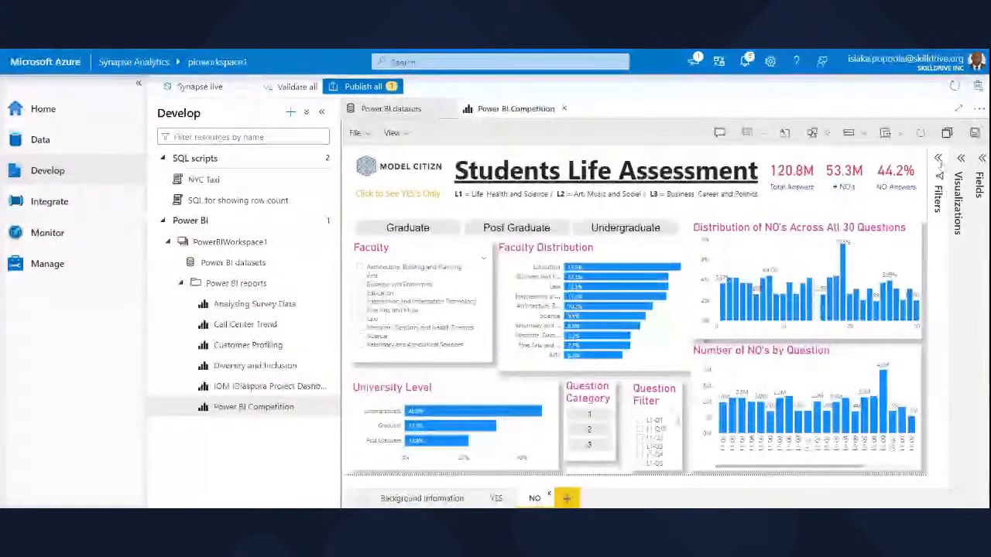
Expand the report's Filters, Visualizations and Fields panes to examine the editing options, and collapse Filters again.
{"action": "left_click", "coordinate": [939, 158]}
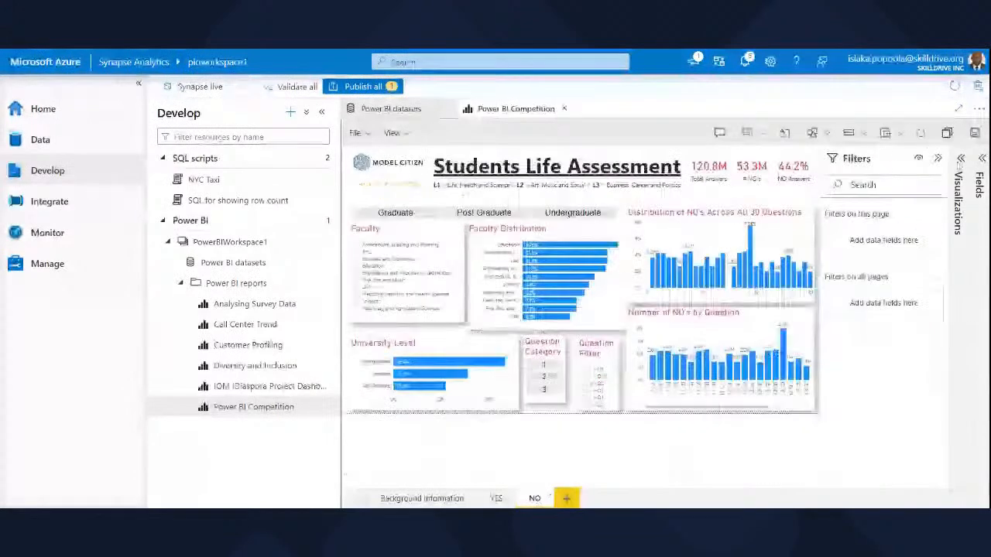
{"action": "left_click", "coordinate": [960, 158]}
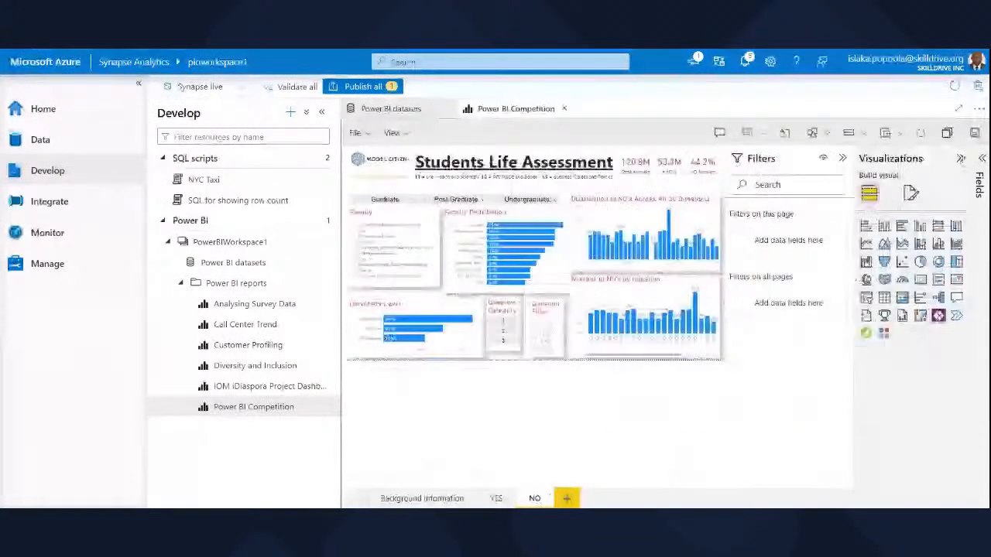
{"action": "left_click", "coordinate": [981, 159]}
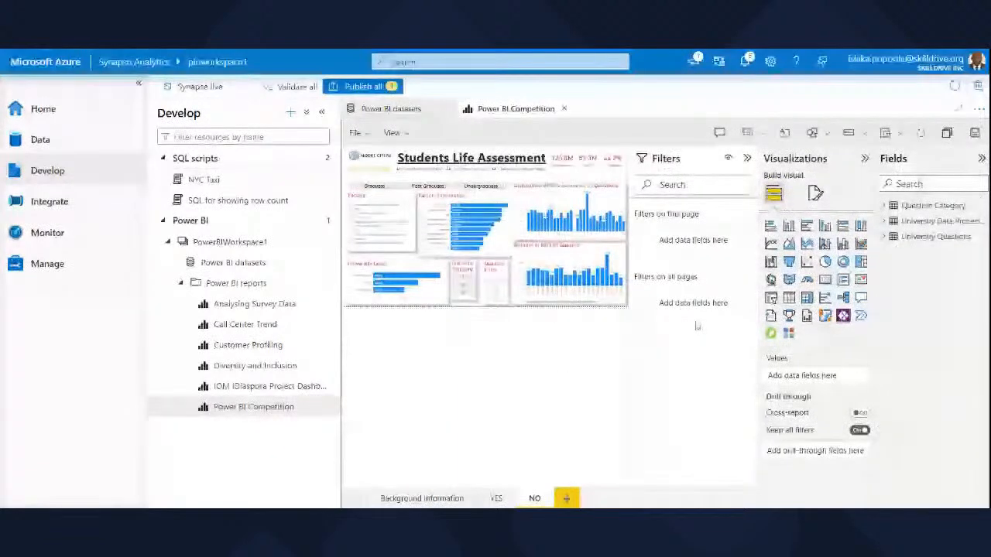
{"action": "left_click", "coordinate": [747, 159]}
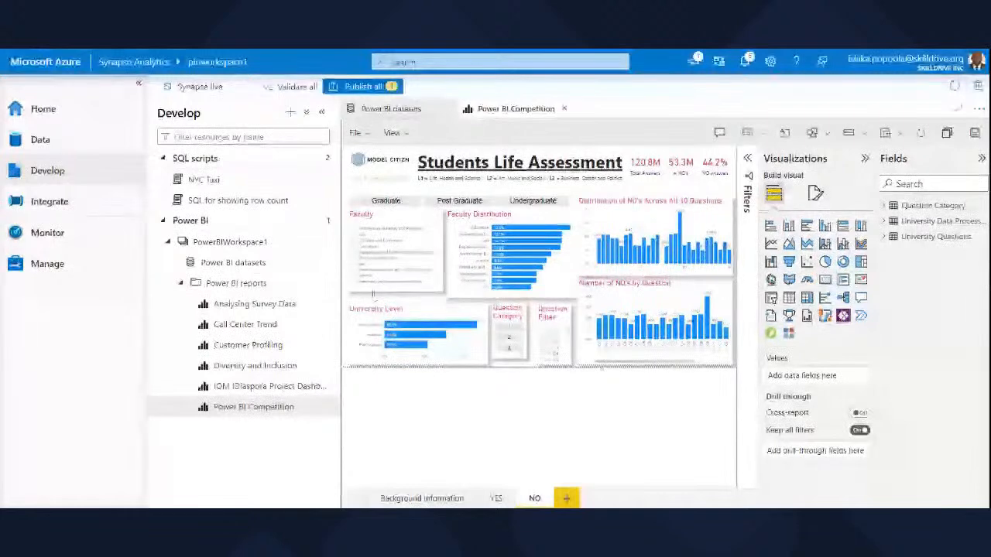
Create a new Power BI report from the Power BI Competition dataset, and collapse its Filters, Visualizations and Fields panes.
{"action": "left_click", "coordinate": [260, 264]}
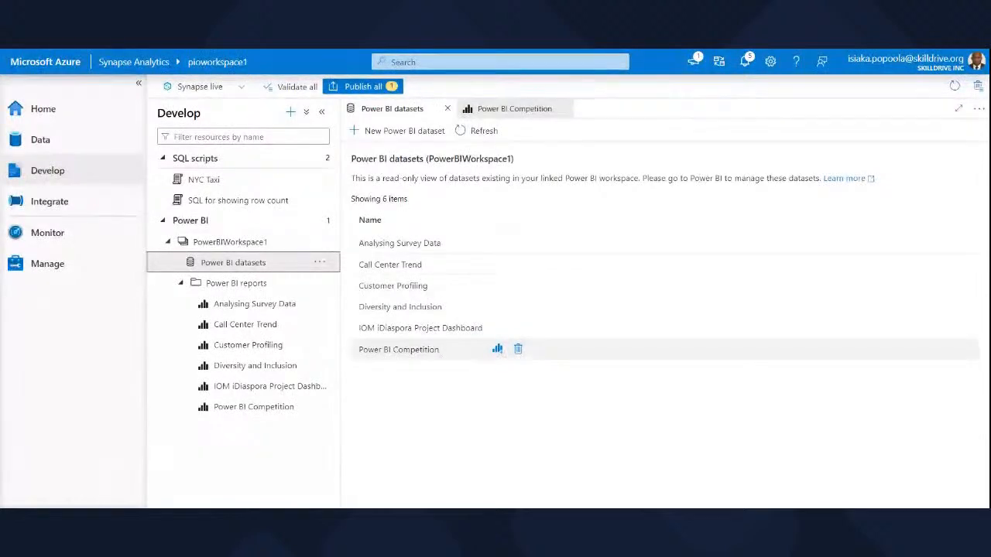
{"action": "left_click", "coordinate": [498, 350]}
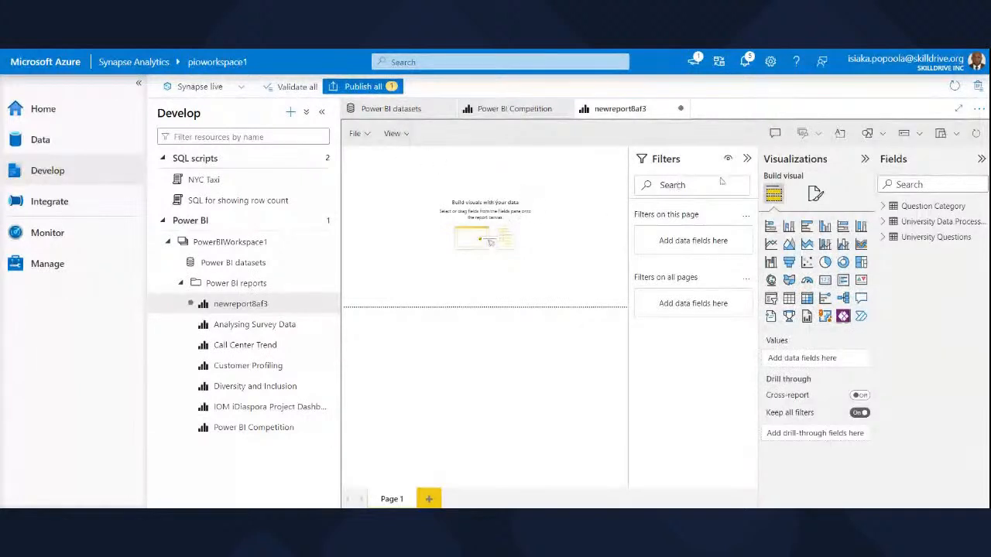
{"action": "left_click", "coordinate": [748, 158]}
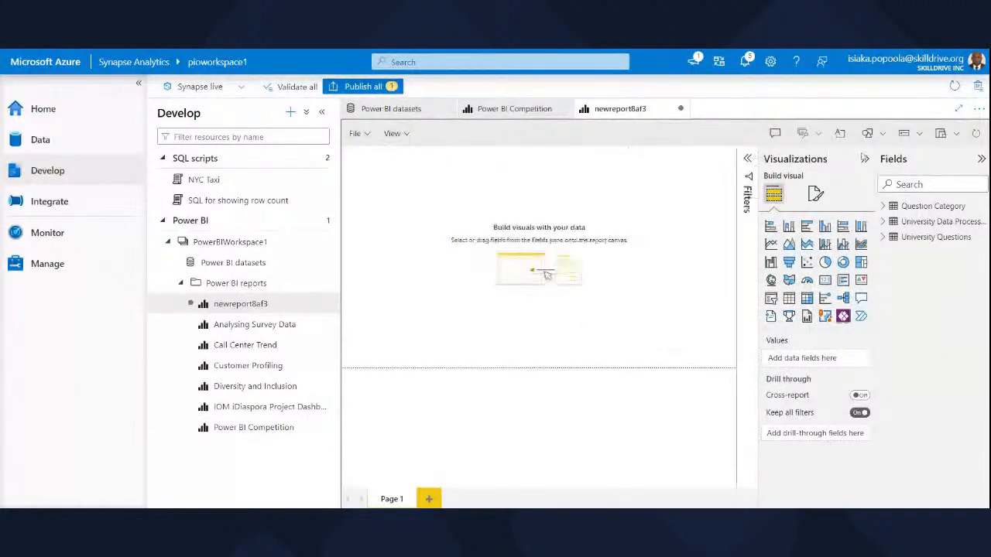
{"action": "left_click", "coordinate": [865, 159]}
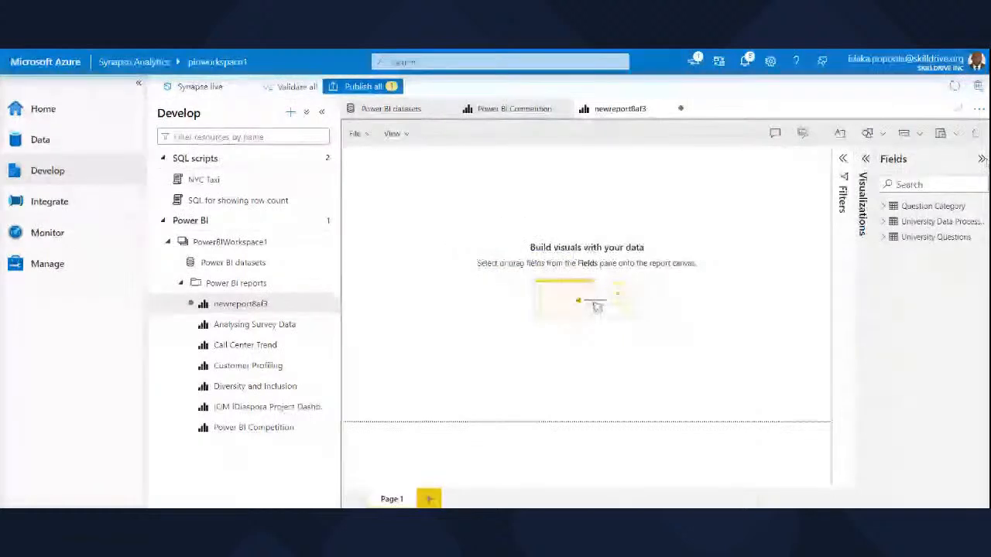
{"action": "left_click", "coordinate": [982, 158]}
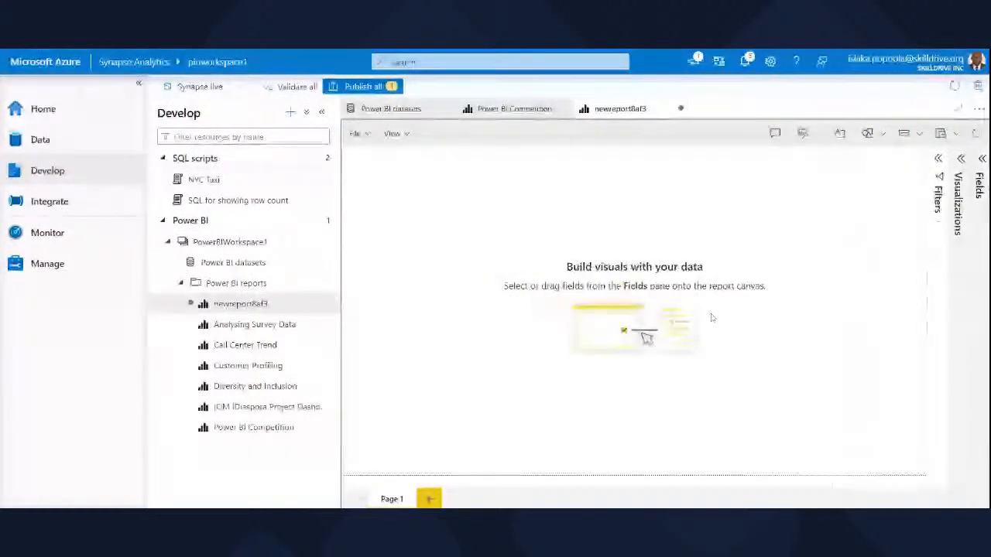